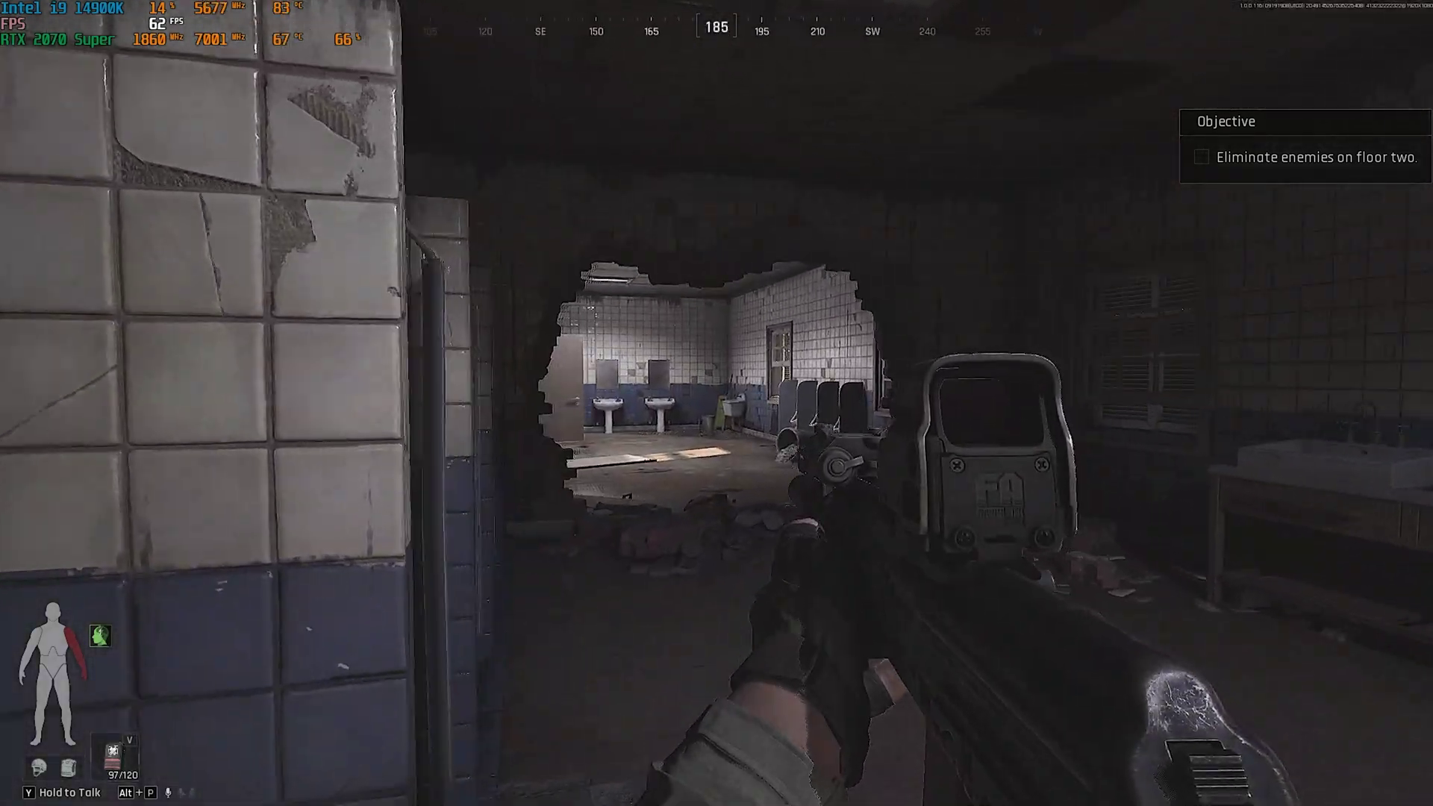
Walk through the washroom to the marked crate, aiming down sights, and open the inventory
right_click(717, 403)
key("w")
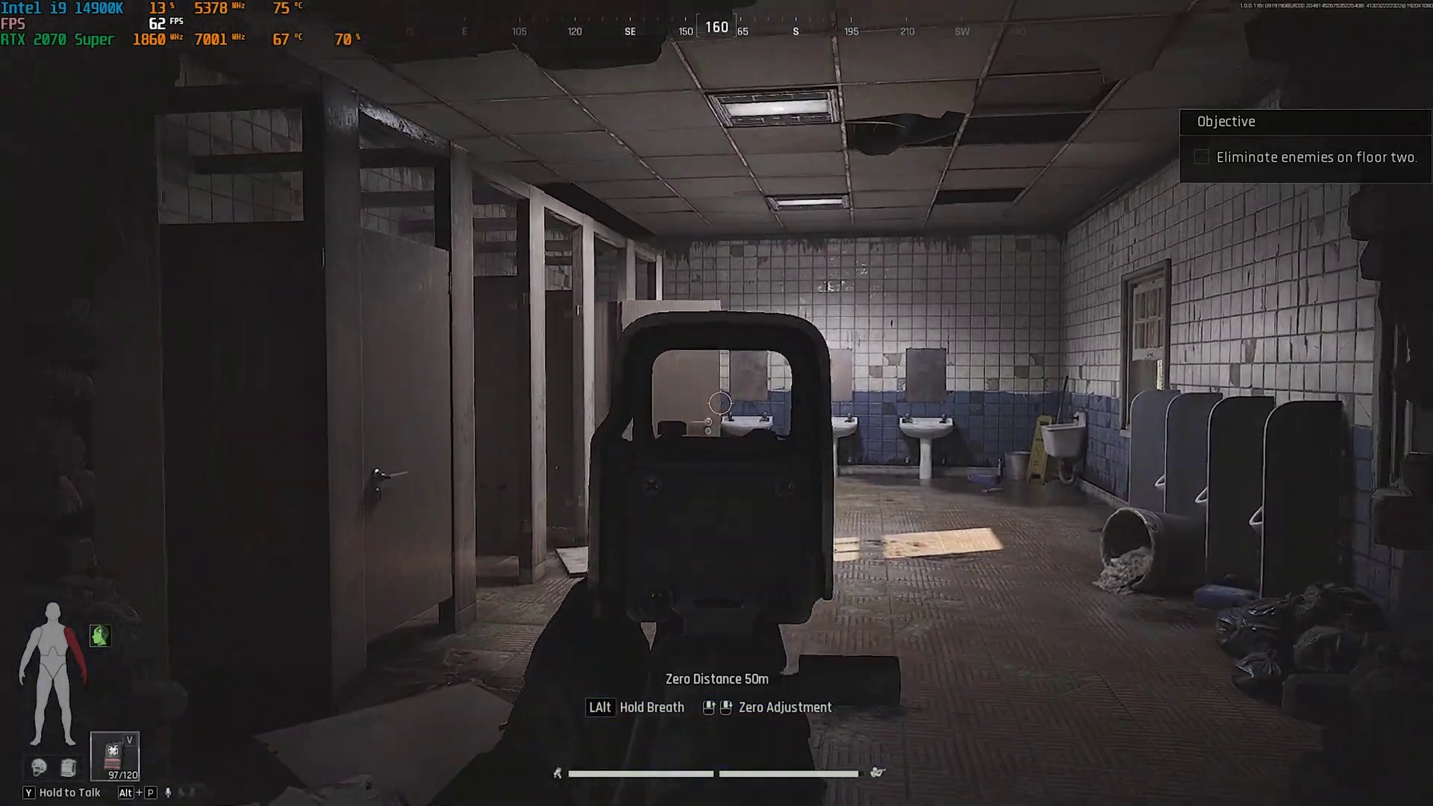
key("w")
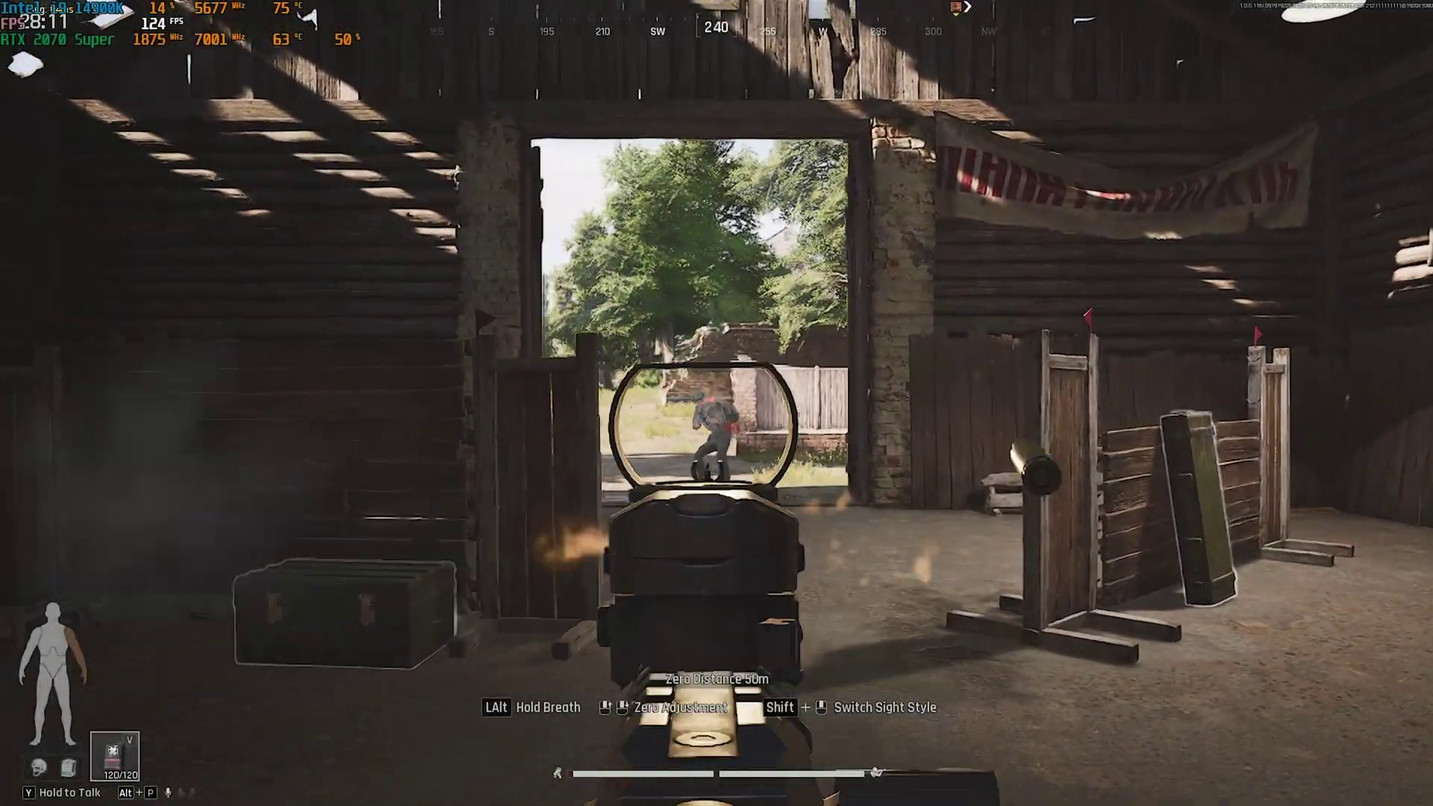
key("w")
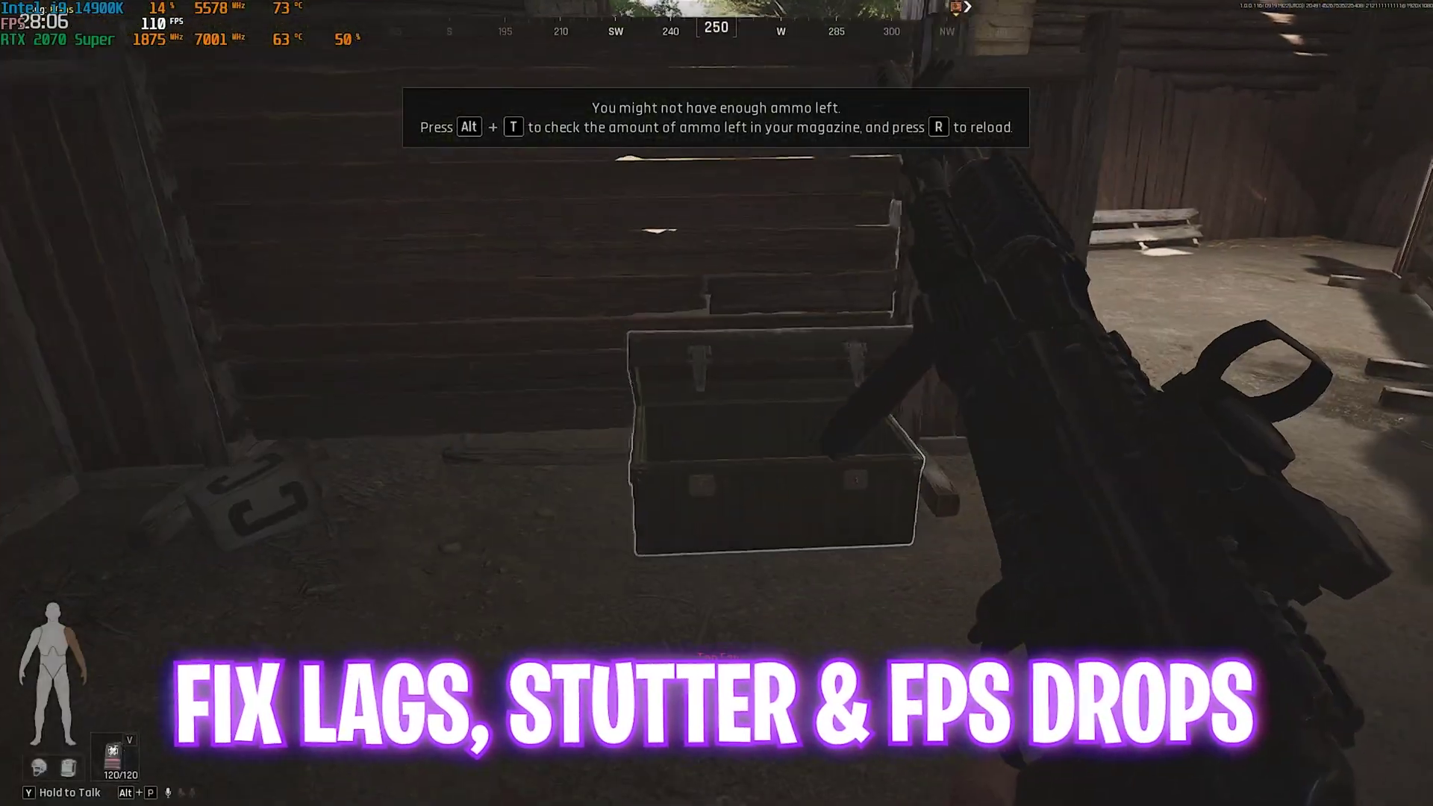
key("w")
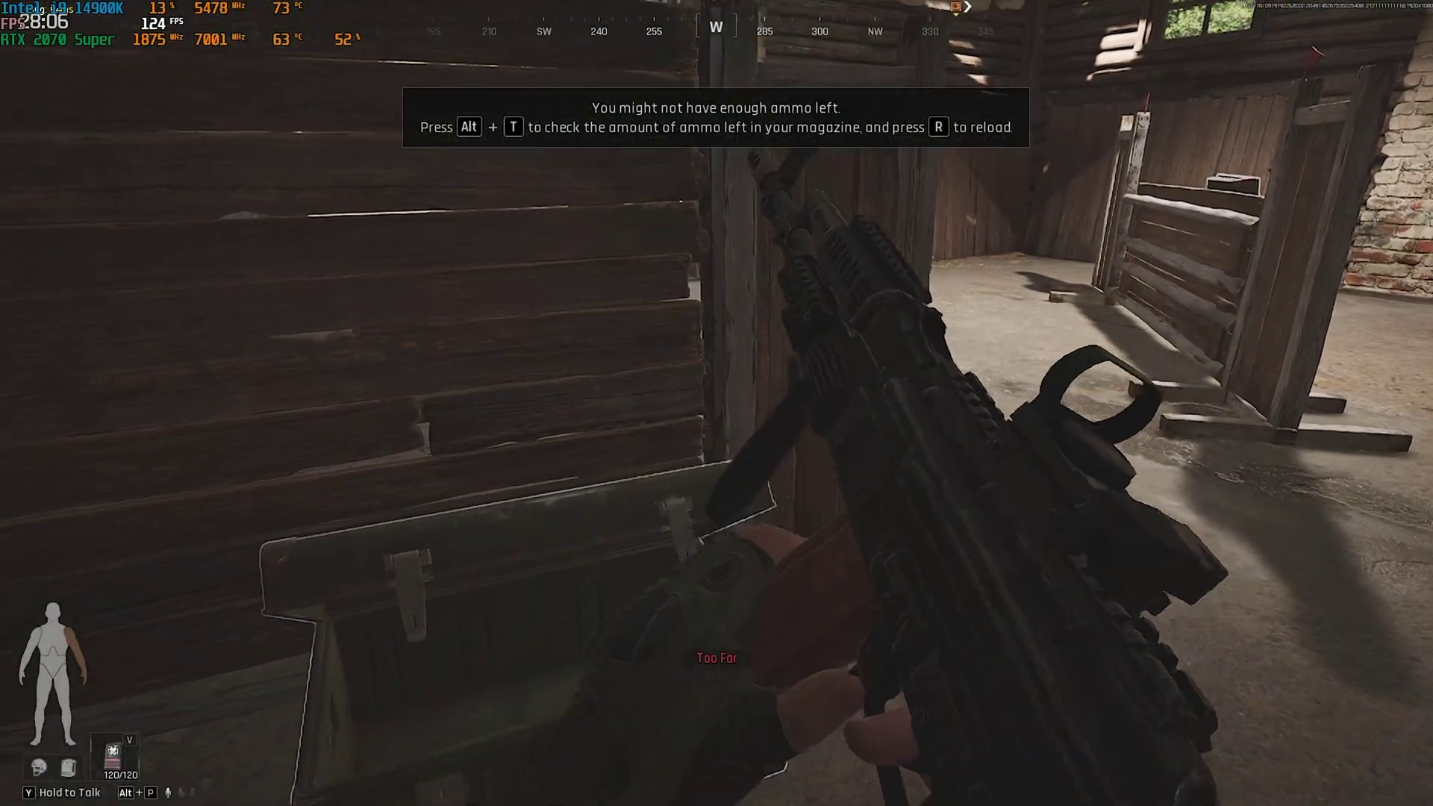
key("Tab")
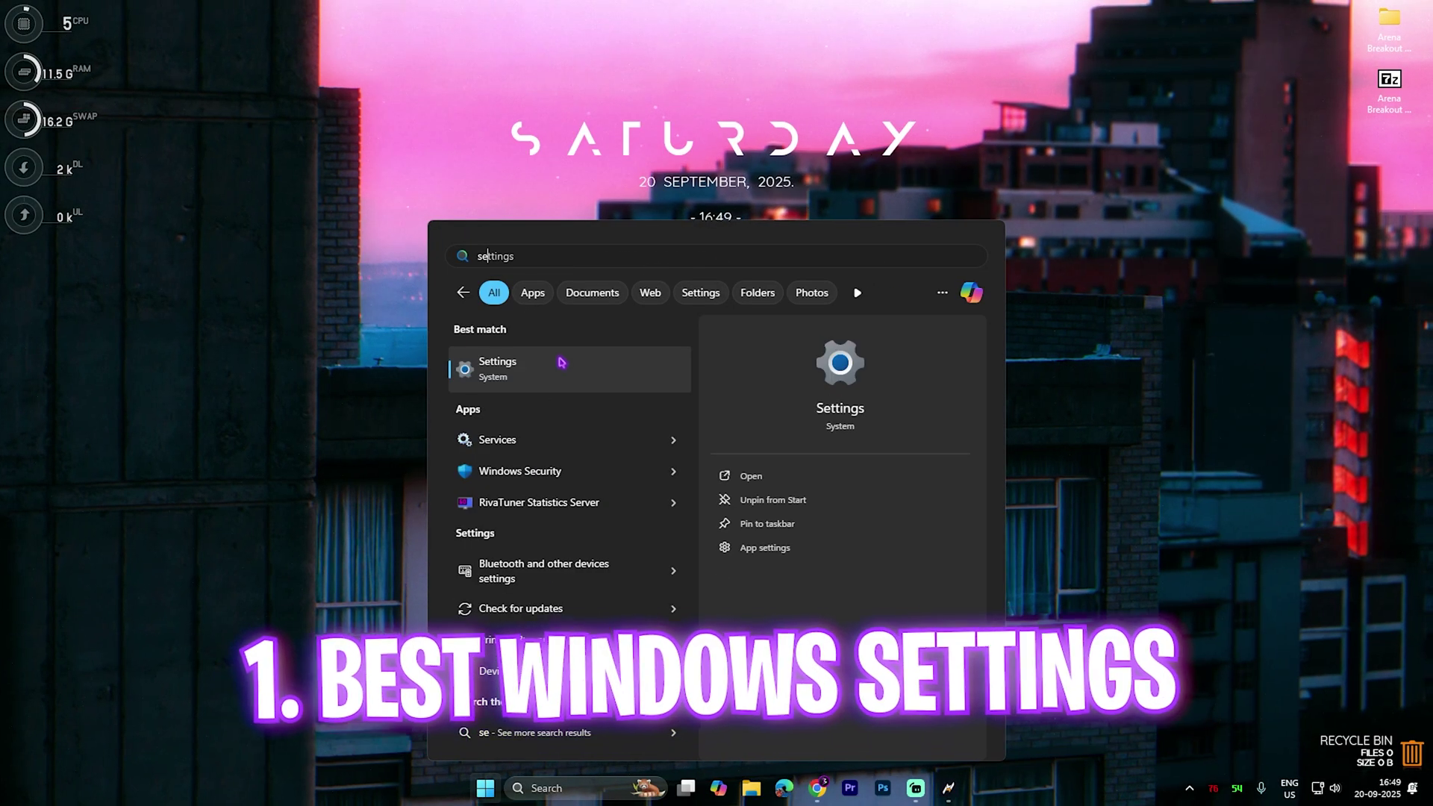
Check transparency effects are Off in Colors, then turn off the Game Bar controller shortcut
left_click(560, 366)
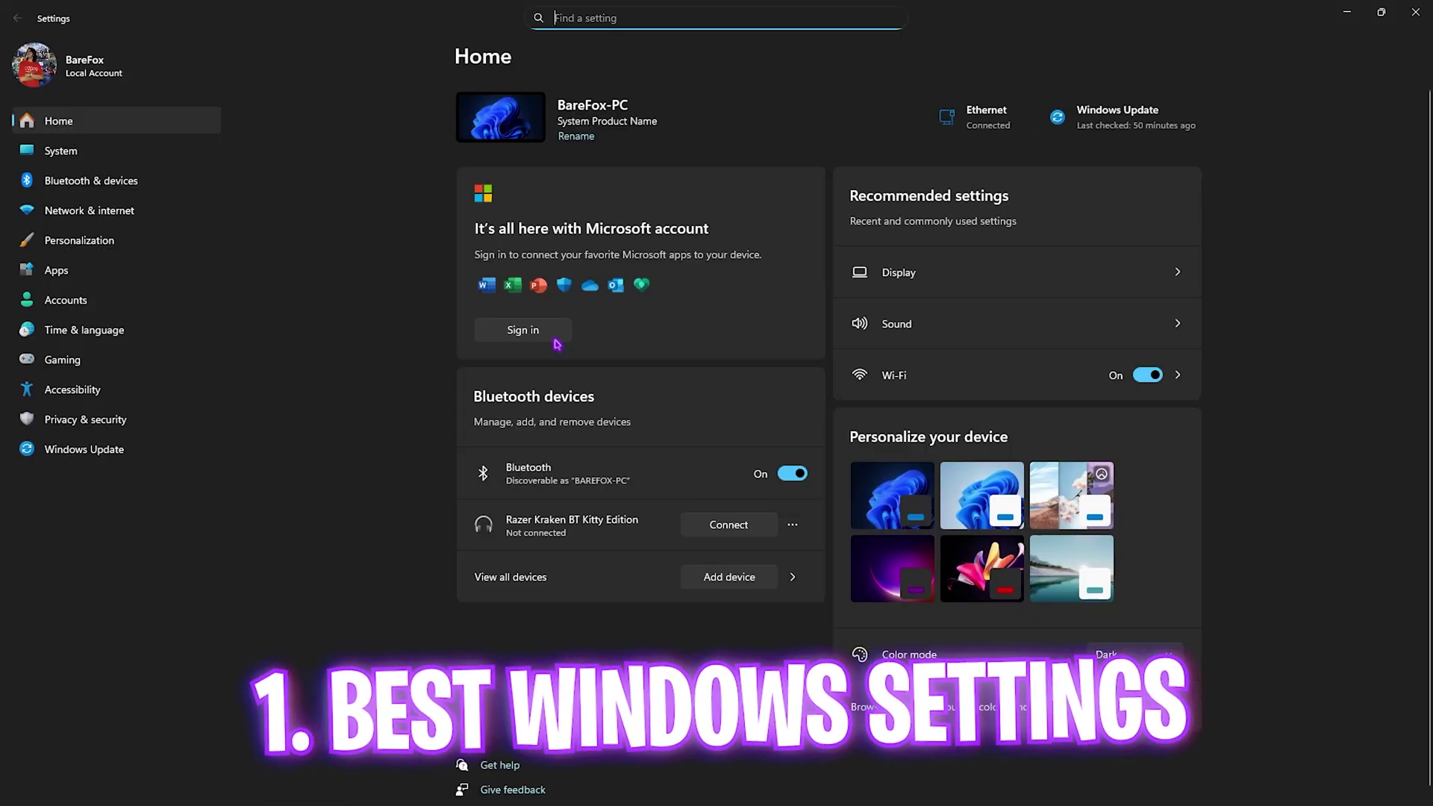
left_click(90, 251)
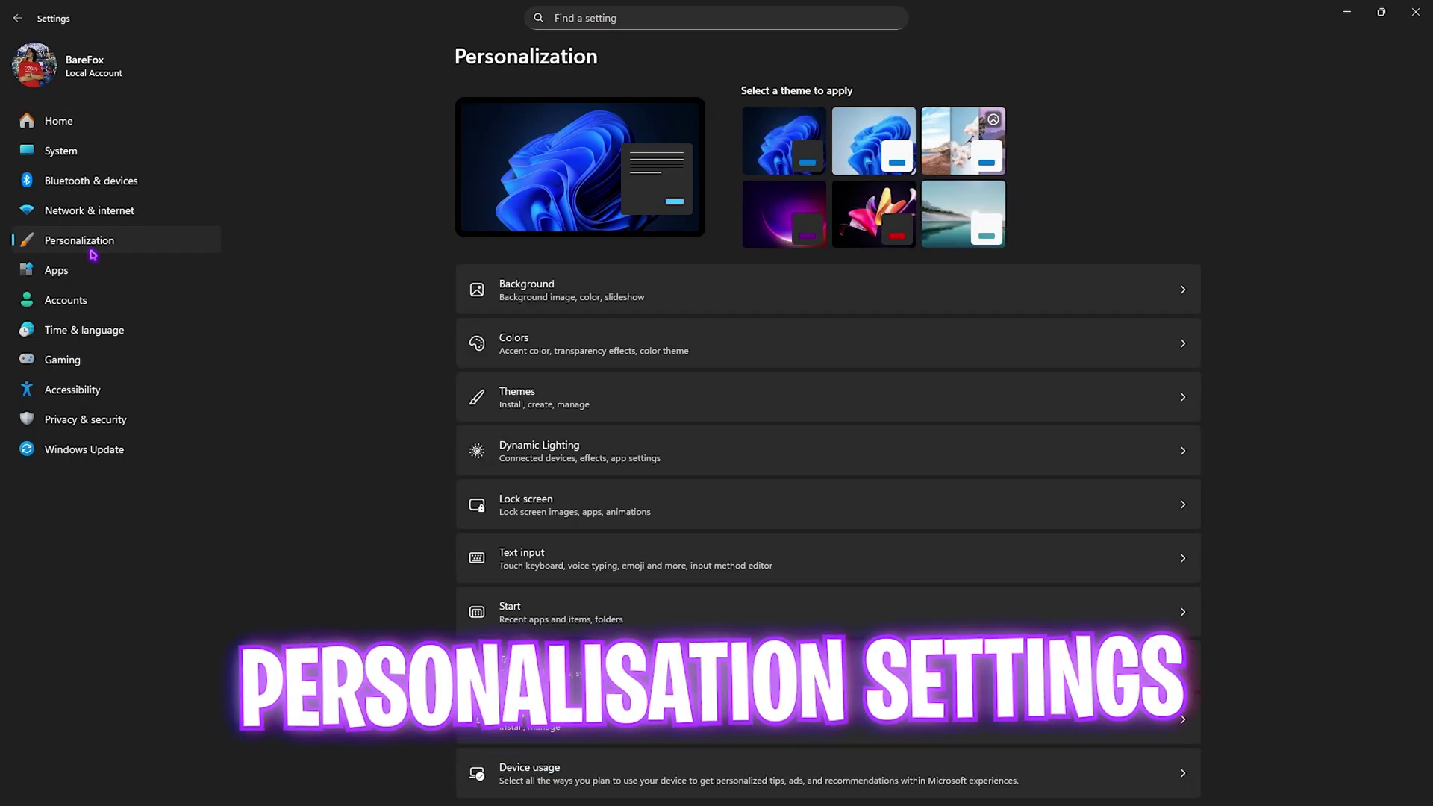
left_click(541, 351)
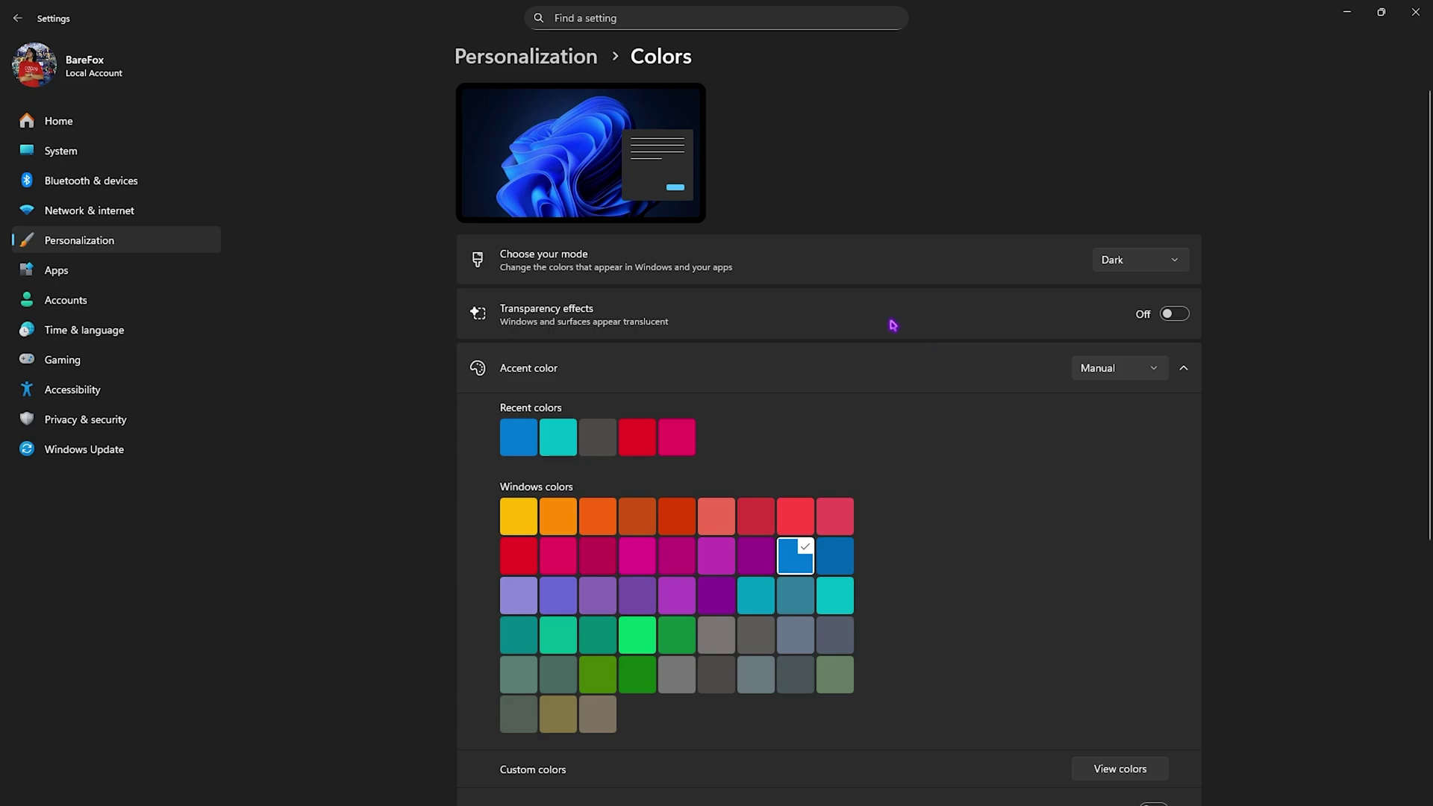
left_click(68, 360)
left_click(571, 119)
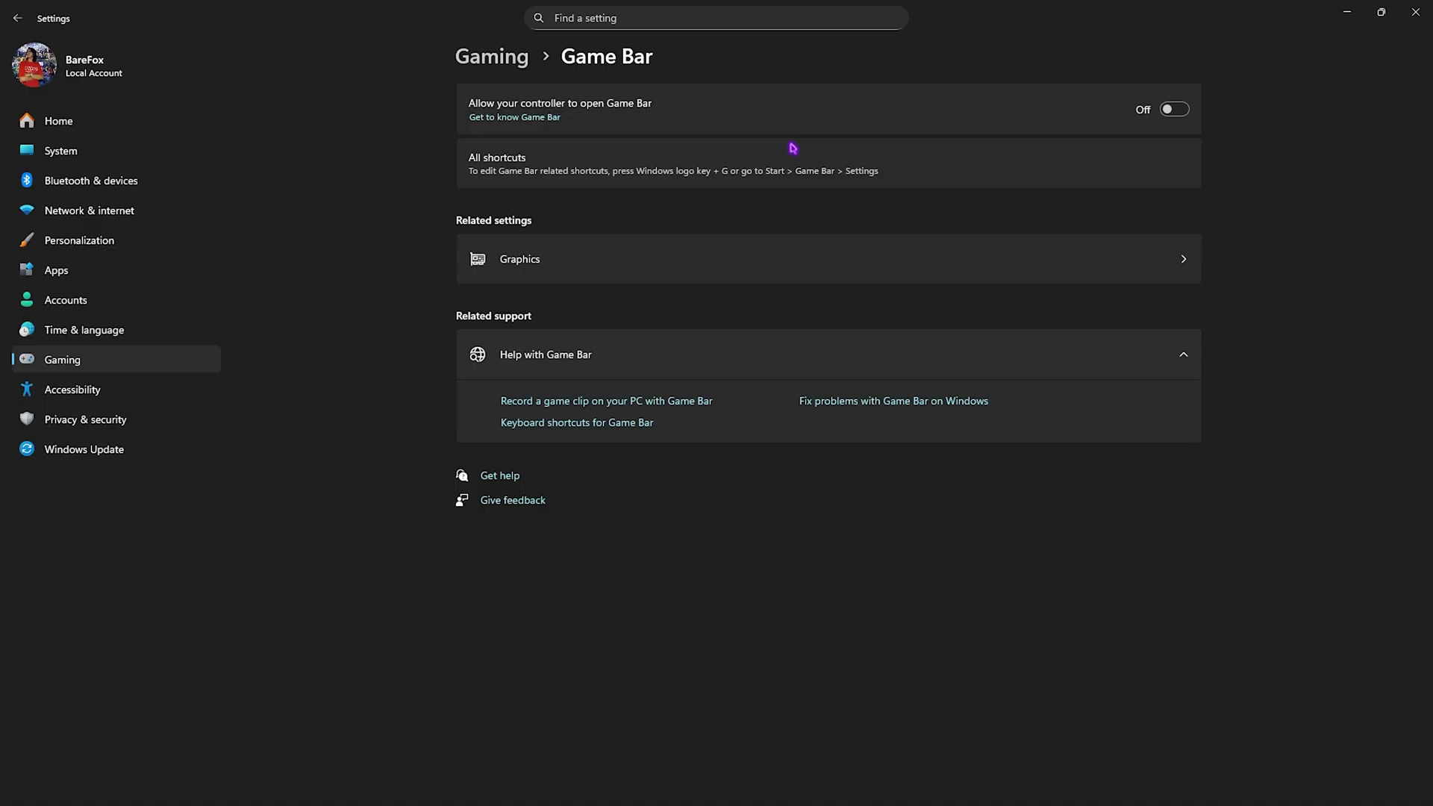
Confirm Game Mode is On, then go to the Graphics page under Related settings
left_click(486, 67)
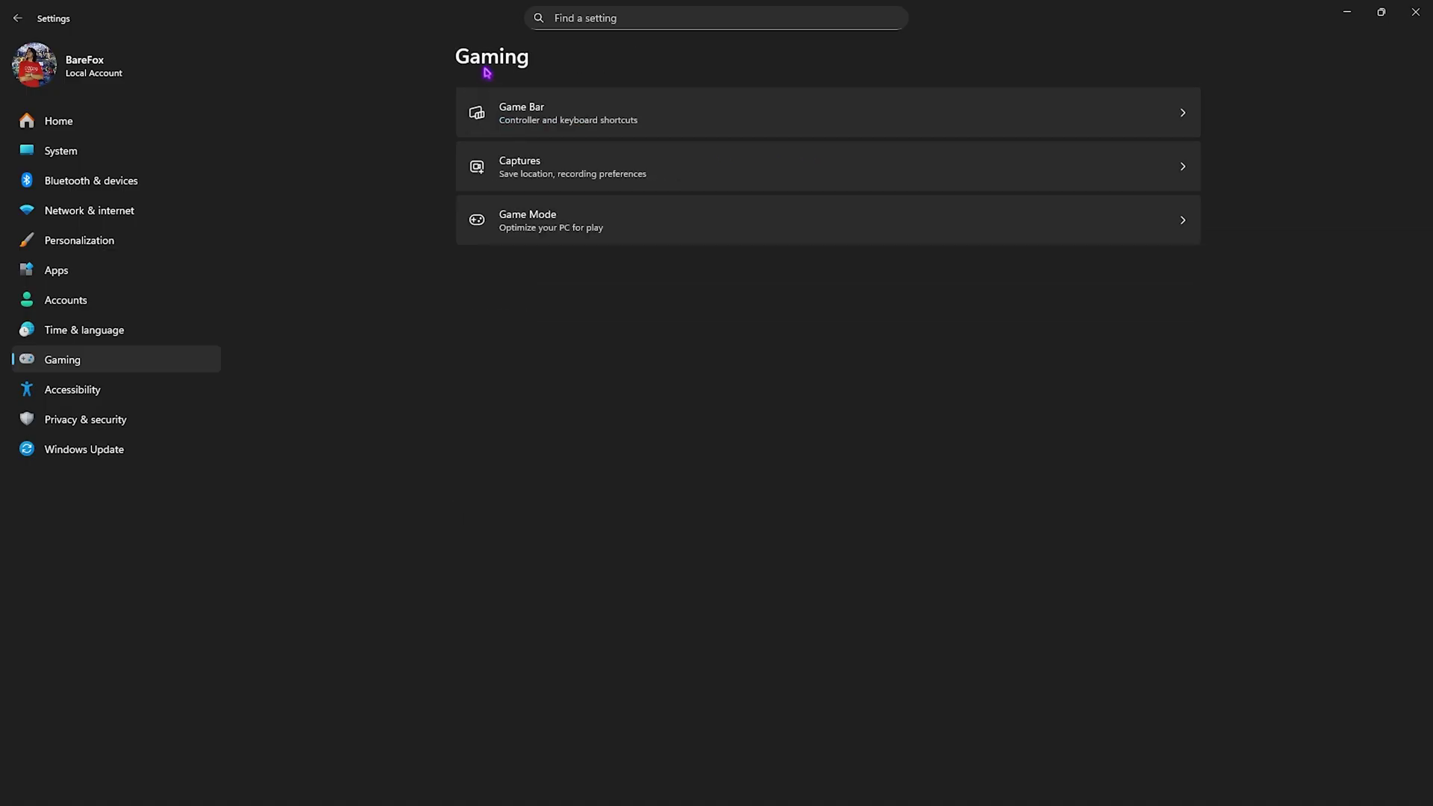
left_click(515, 216)
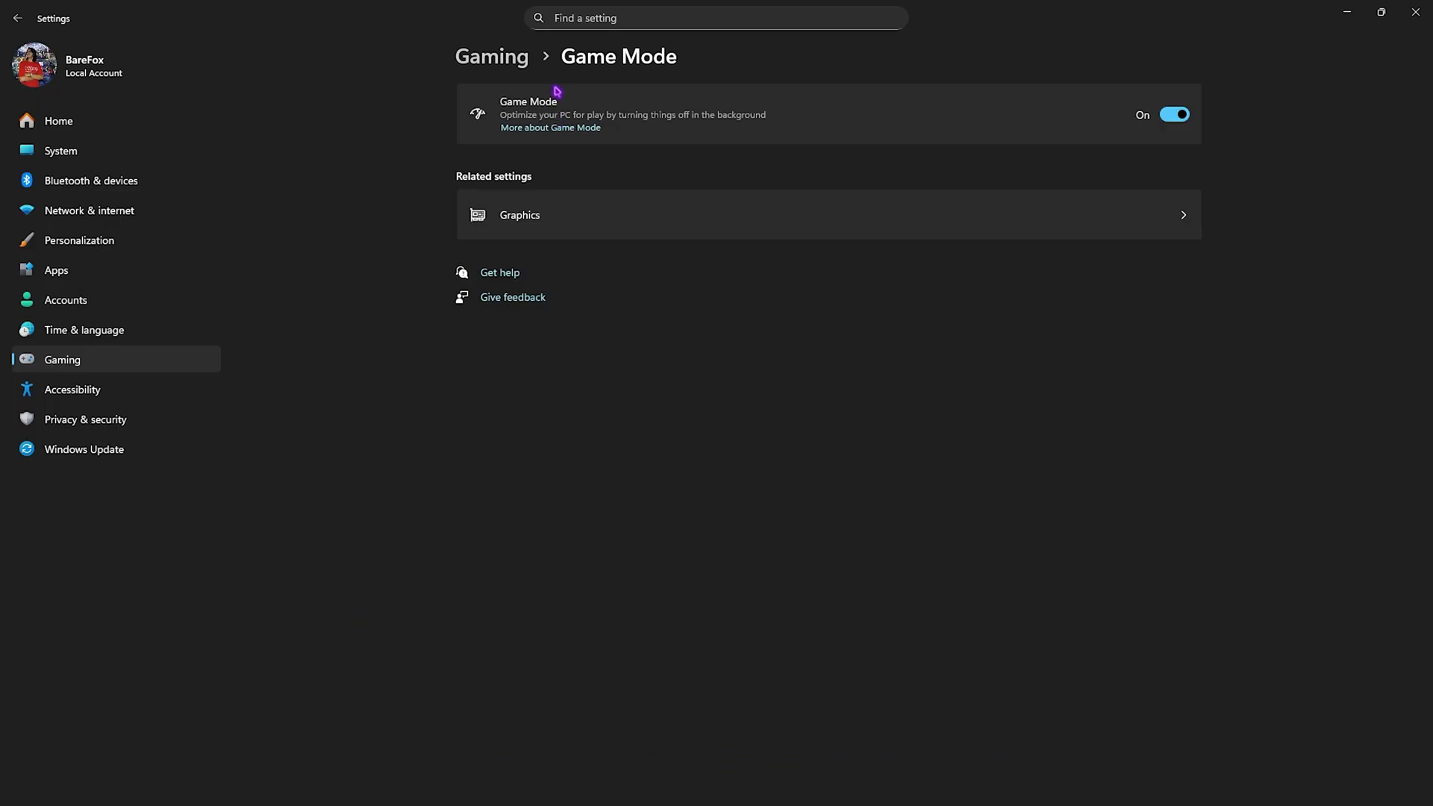
left_click(541, 229)
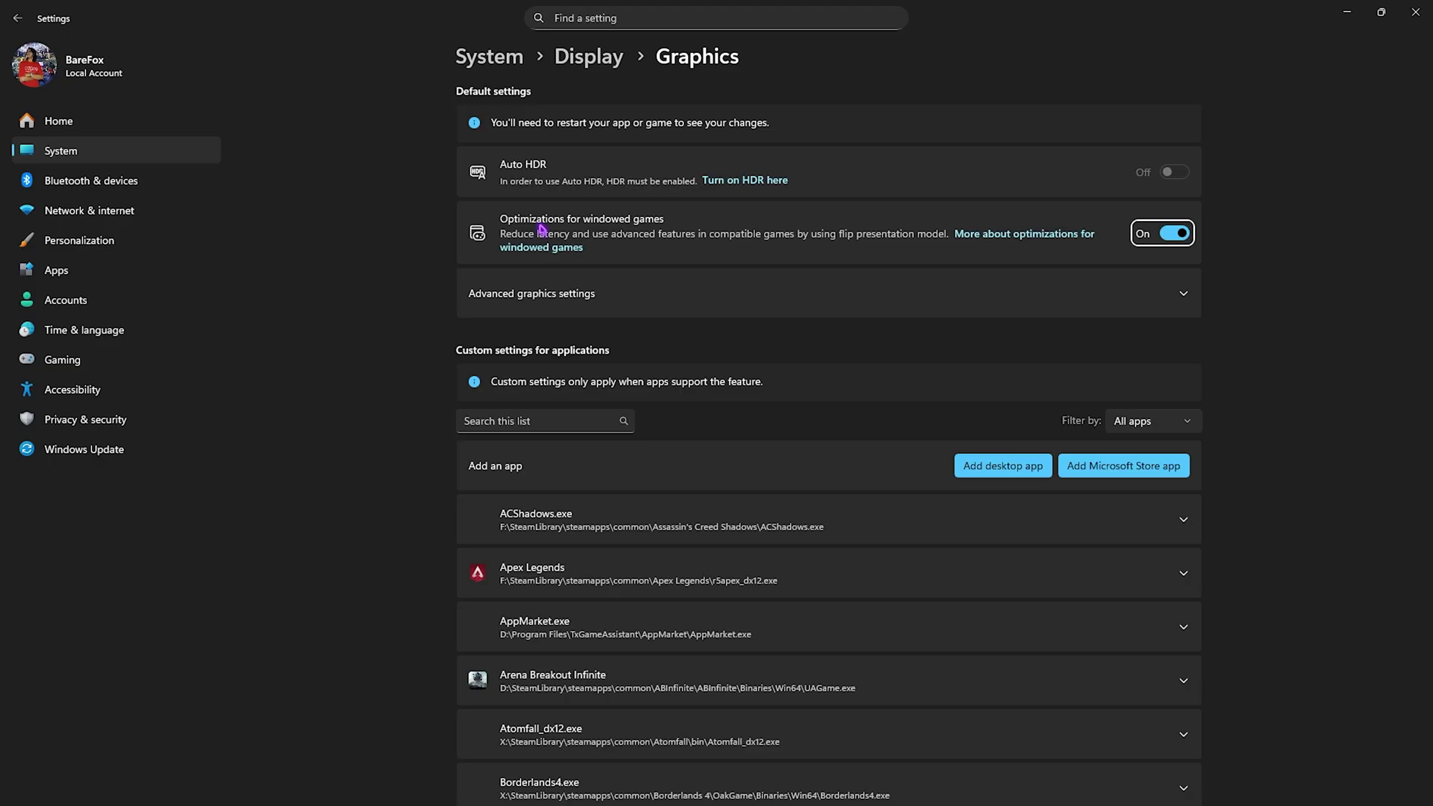
Expand Advanced graphics settings and confirm windowed-game optimizations and GPU scheduling are On
left_click(485, 291)
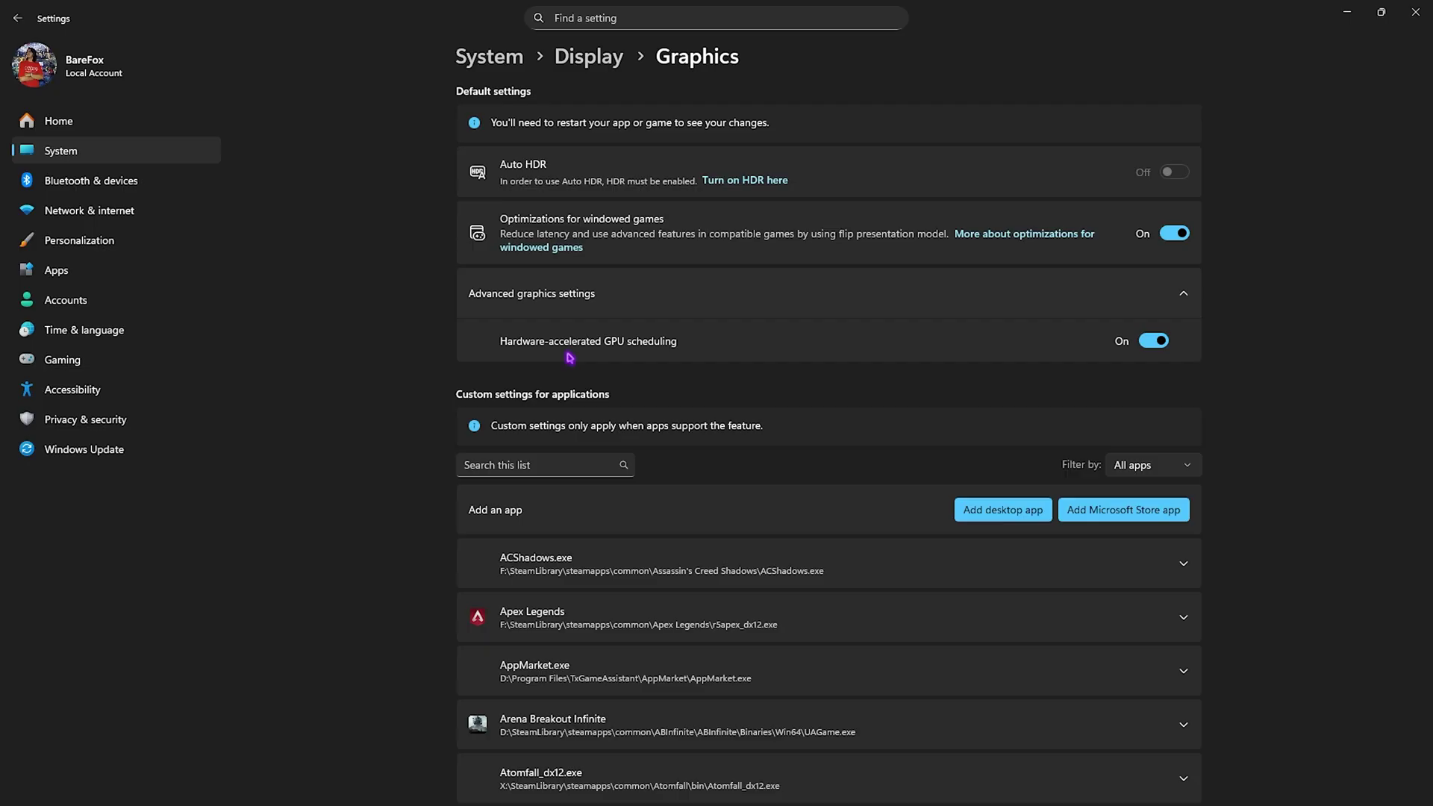
Browse to ABInfinite\ABInfinite\Binaries\Win64 and add UAGame.exe to the graphics app list
left_click(965, 518)
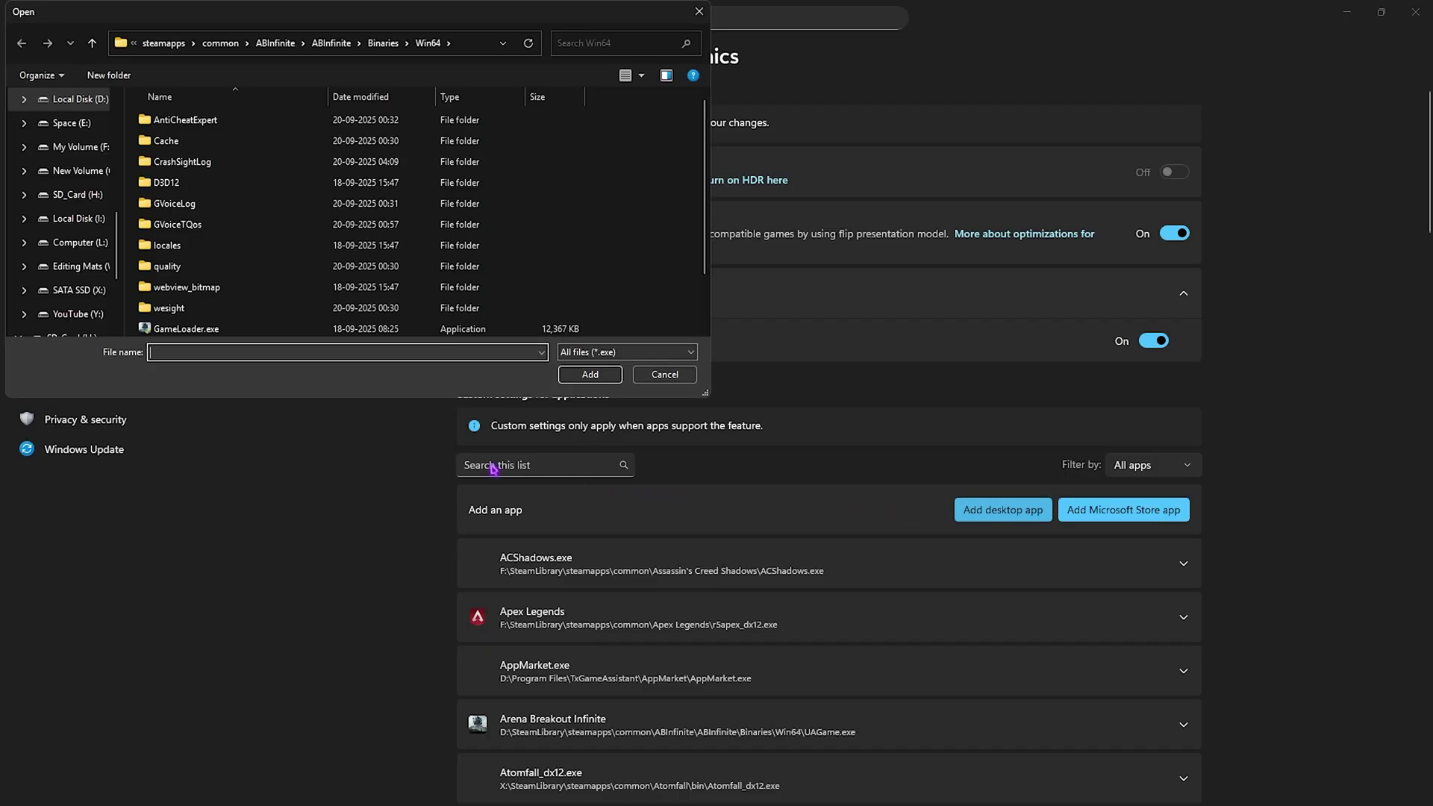
scroll(384, 158, "down", 1)
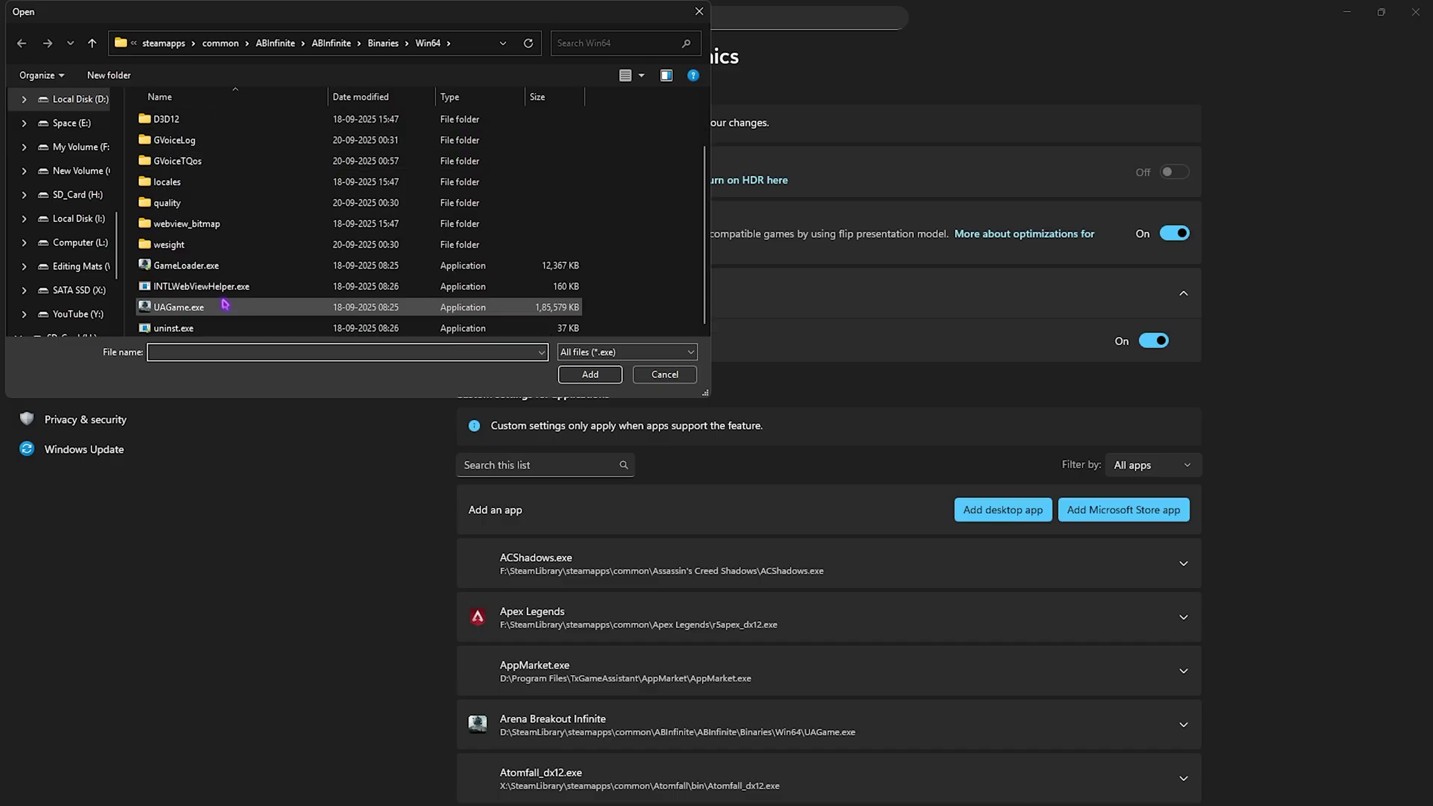
left_click(190, 309)
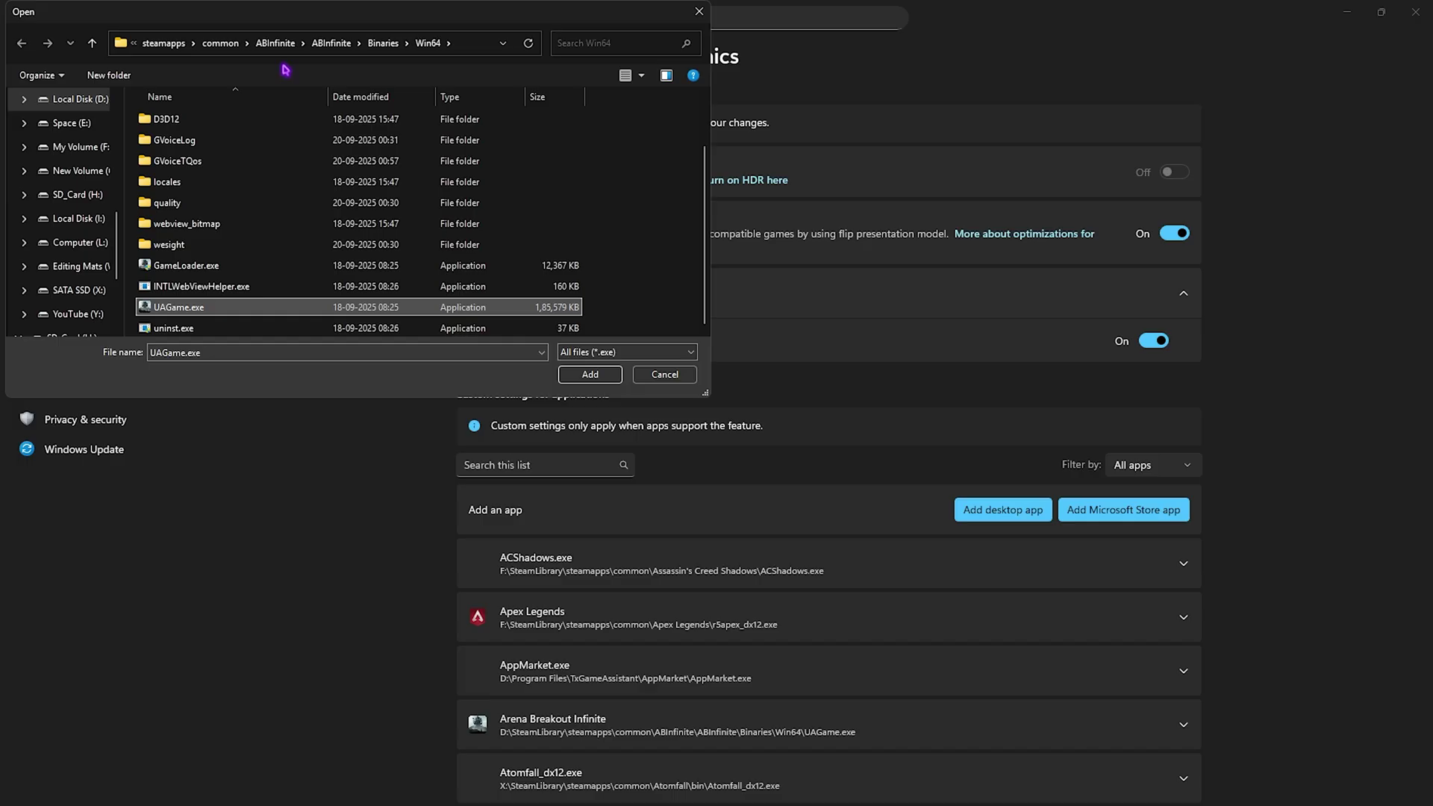
left_click(276, 43)
double_click(180, 123)
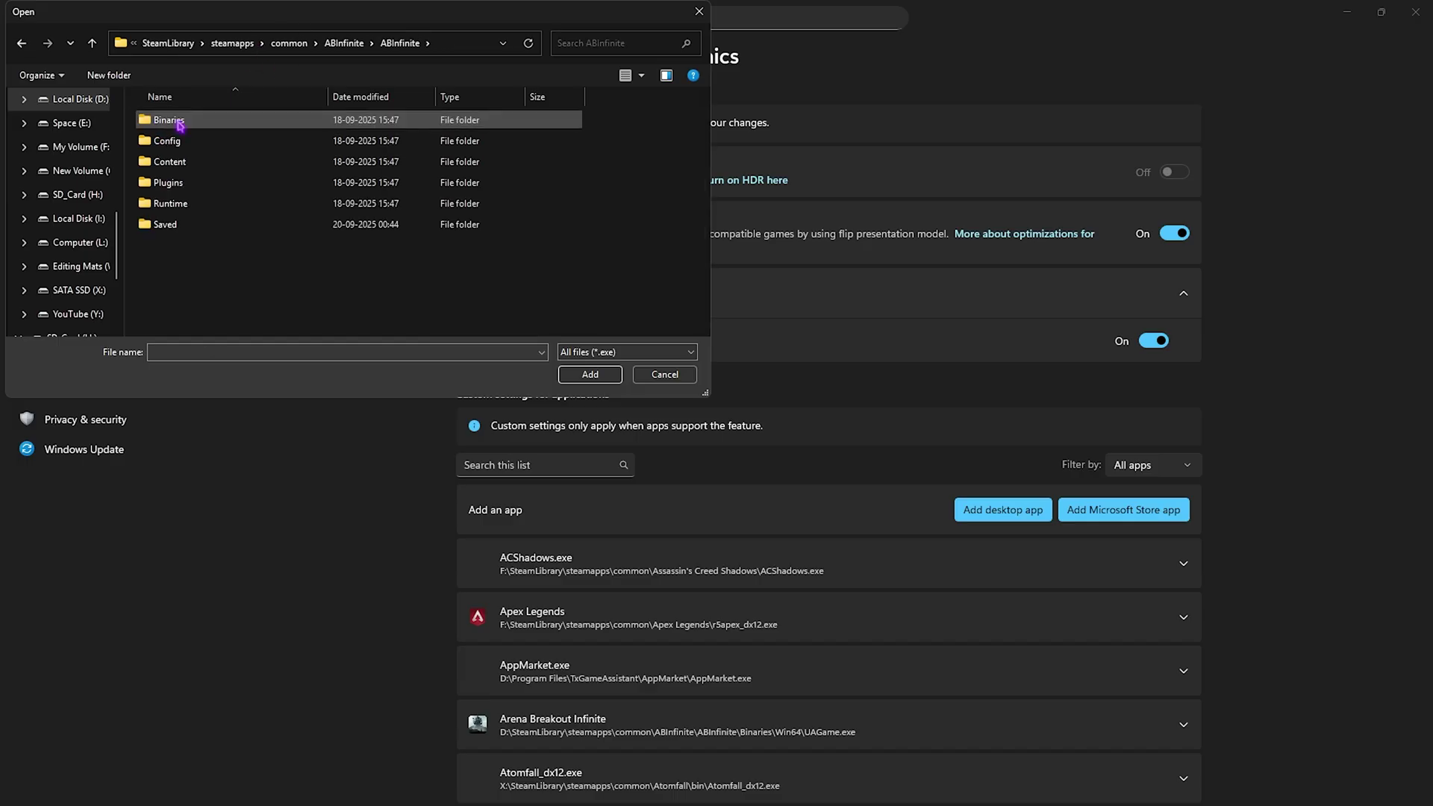
double_click(175, 122)
double_click(179, 139)
scroll(186, 133, "down", 1)
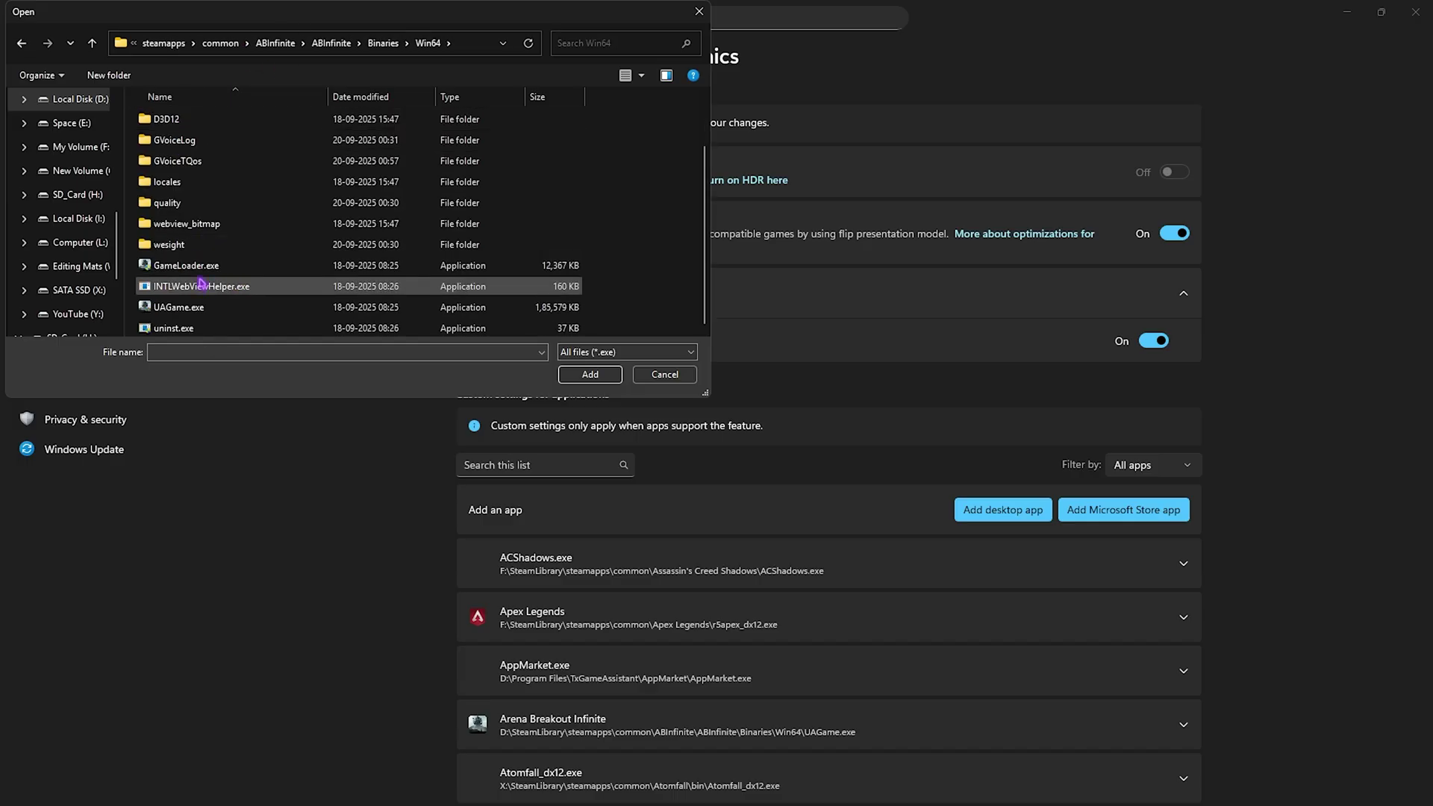
left_click(183, 323)
left_click(590, 374)
Set Arena Breakout Infinite's GPU preference to High Performance
scroll(655, 416, "down", 2)
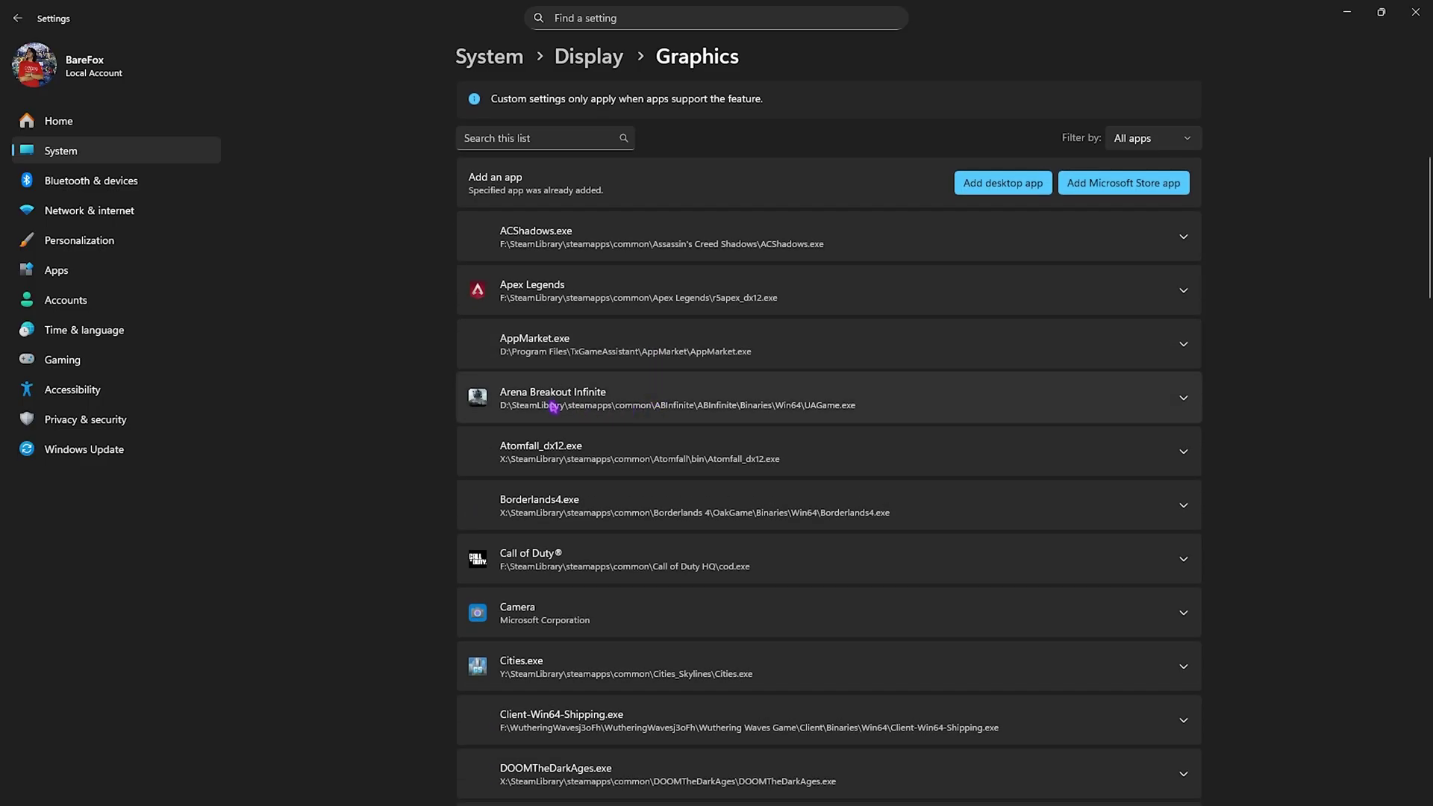
left_click(514, 394)
left_click(959, 442)
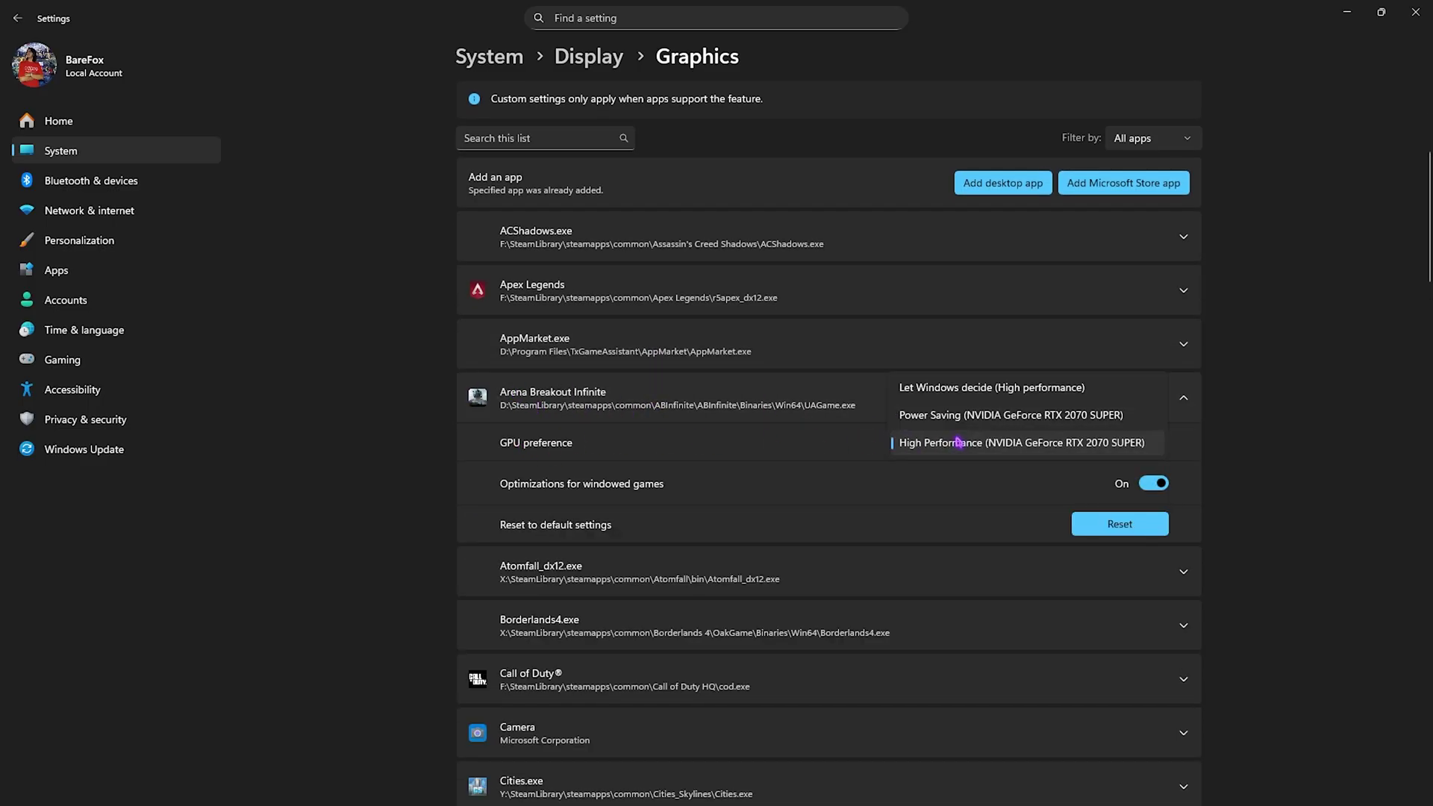
left_click(955, 448)
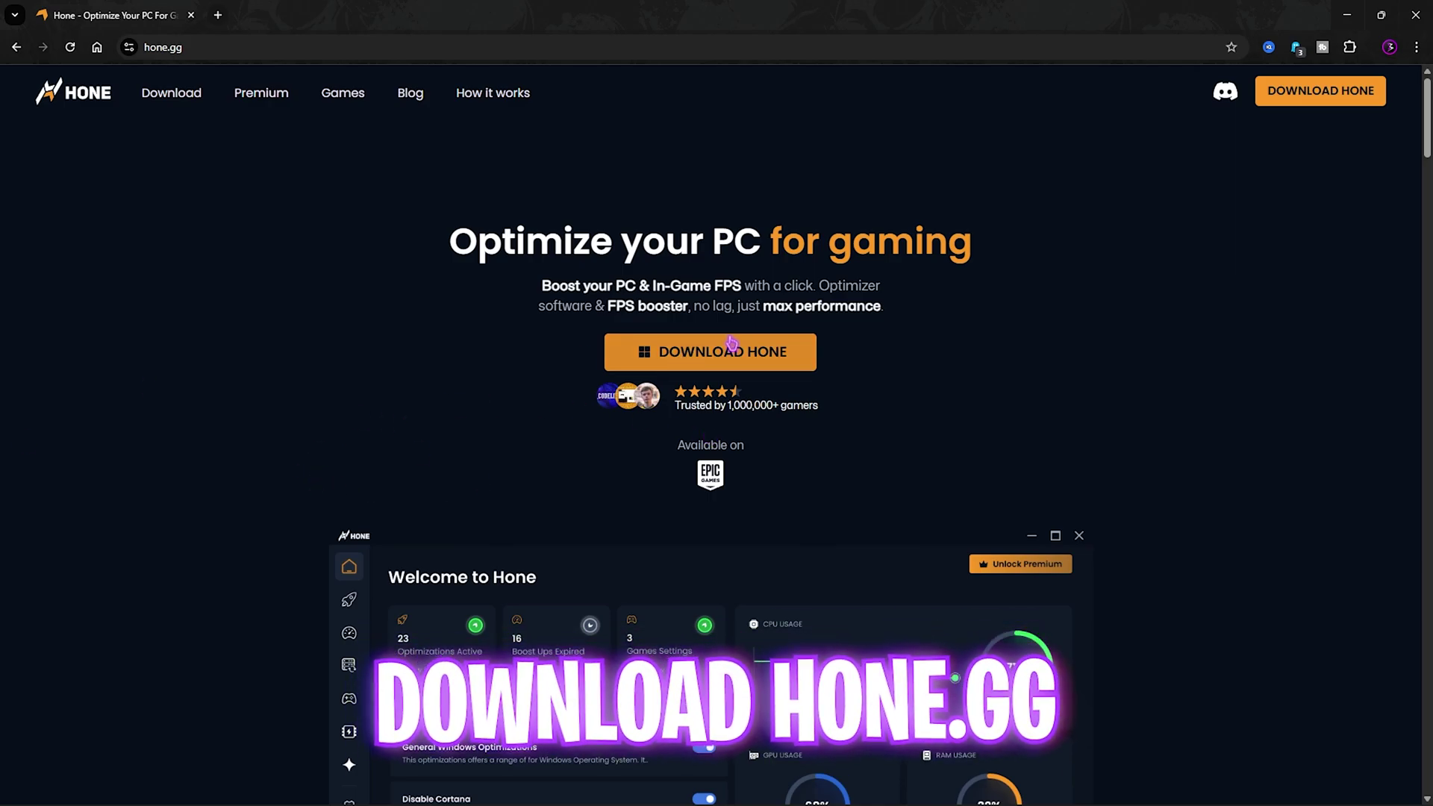
scroll(717, 359, "down", 4)
scroll(708, 373, "down", 2)
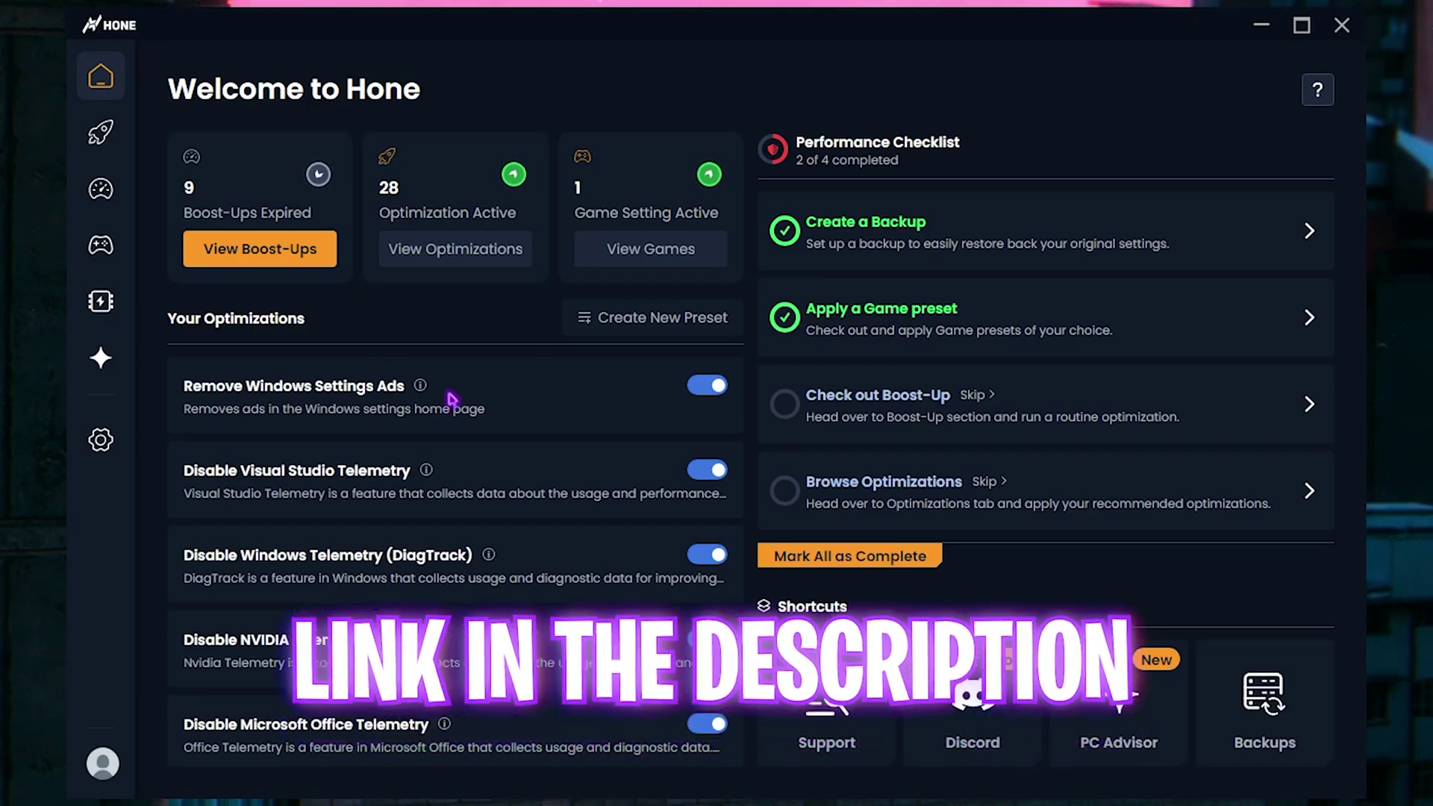
Open Hone's General optimizations and scroll through the activated power plan, timer and Game Bar tweaks
mouse_move(133, 135)
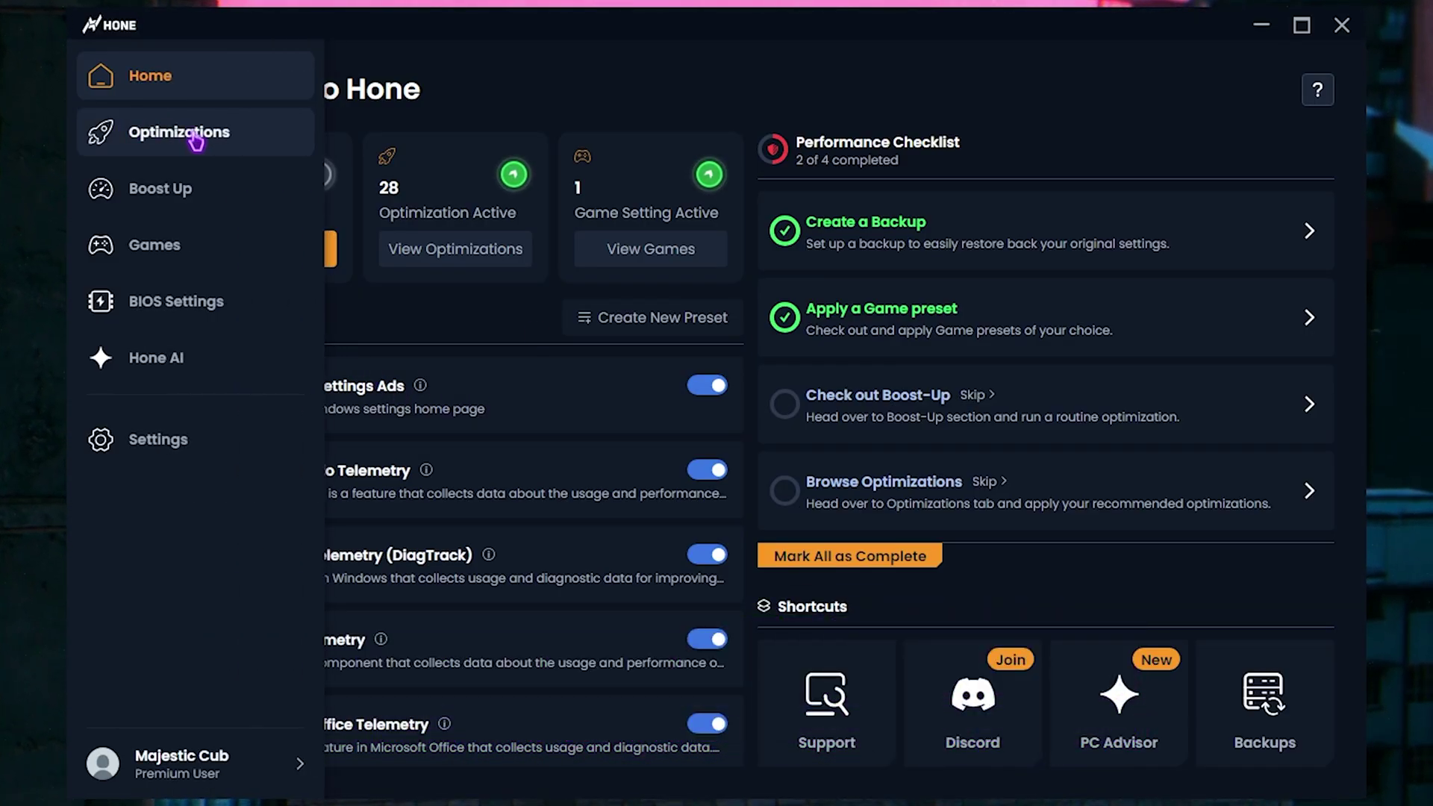
left_click(263, 137)
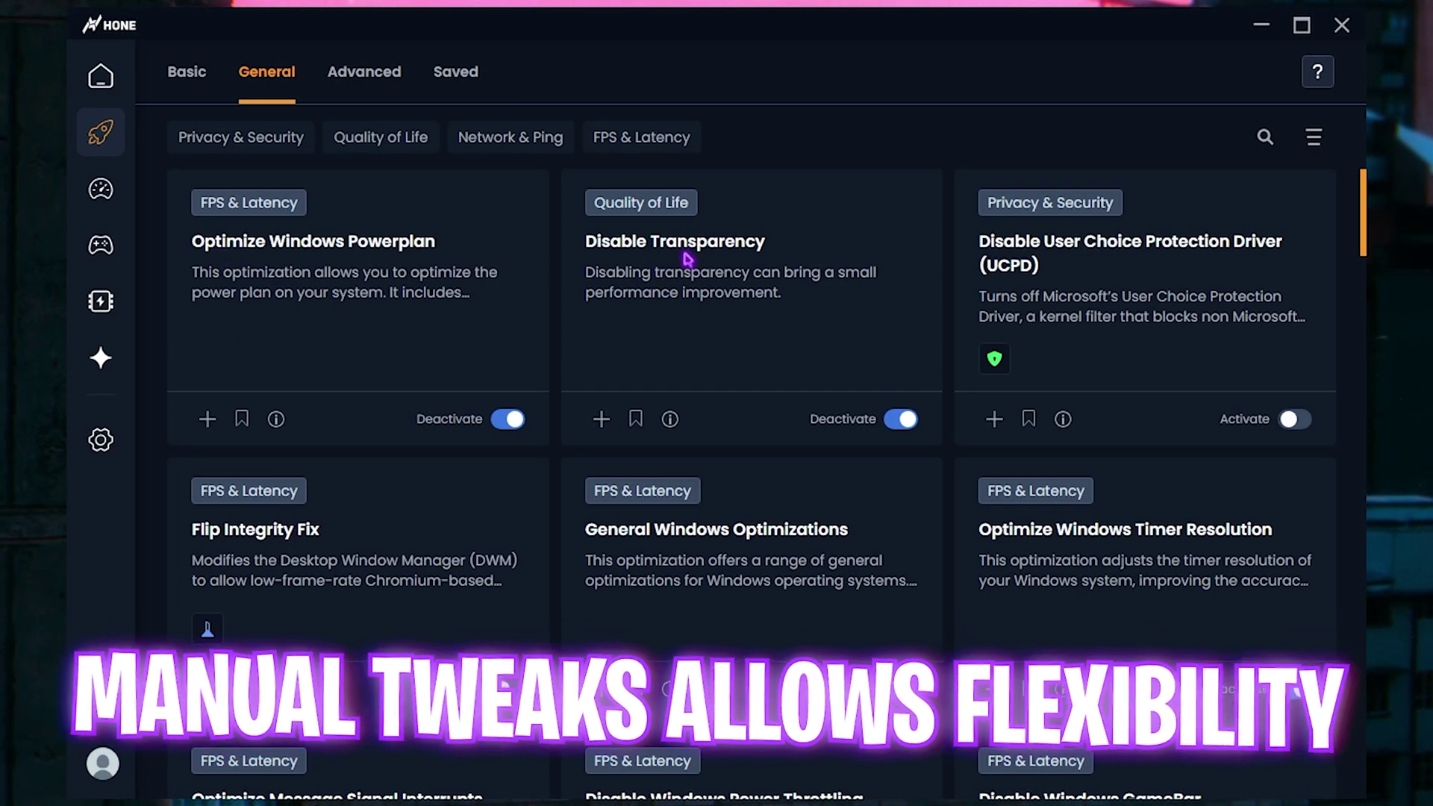
scroll(776, 272, "down", 2)
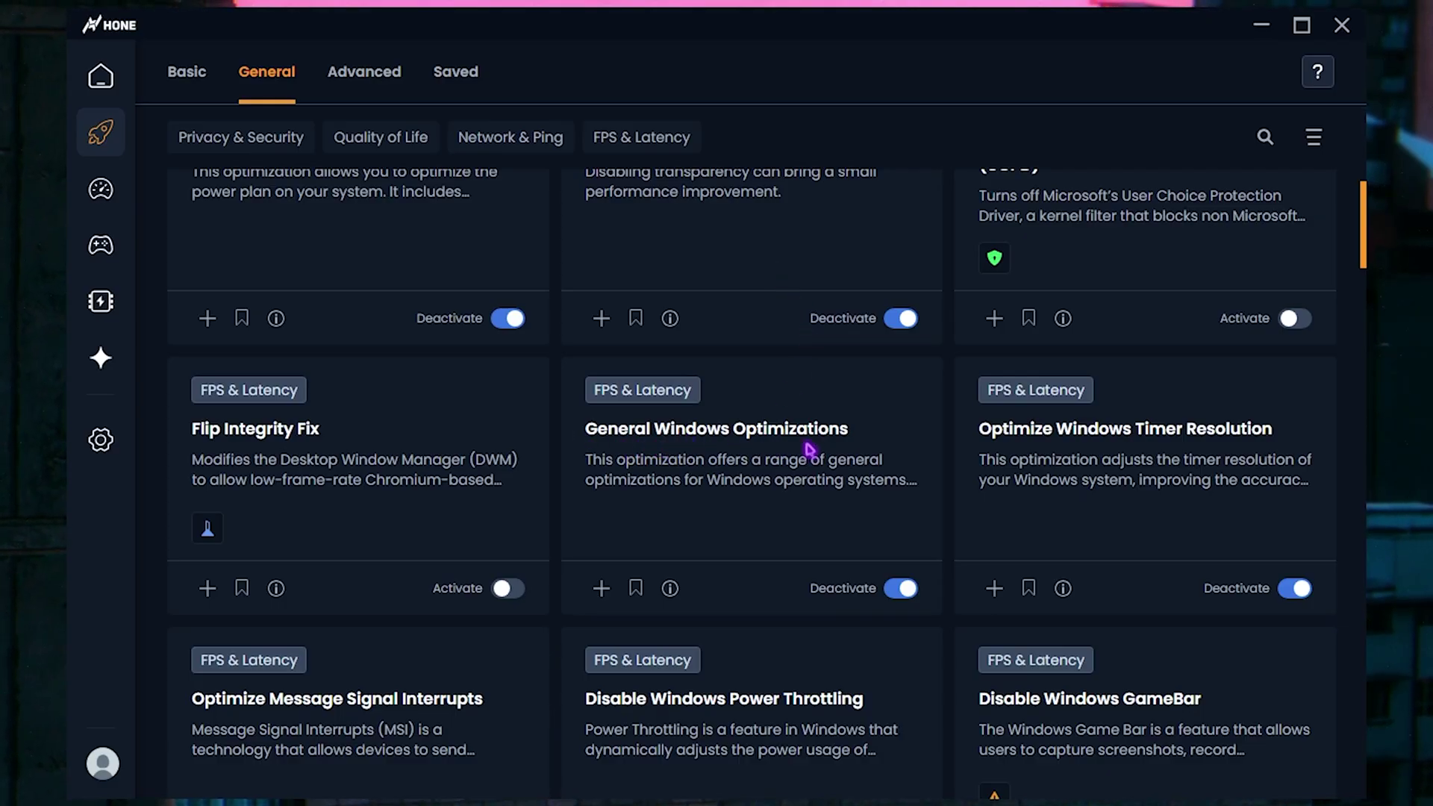
scroll(1062, 356, "down", 2)
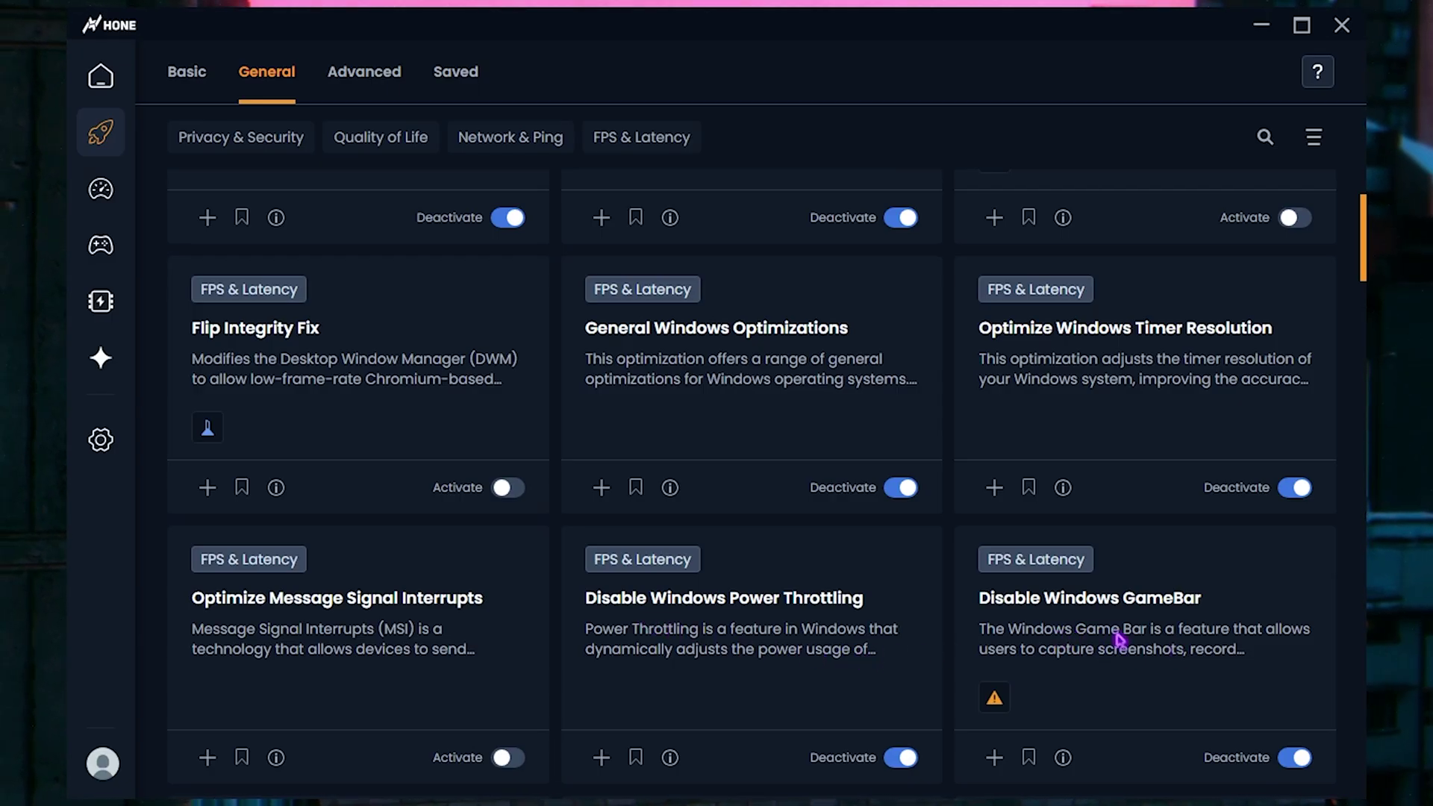
scroll(1120, 639, "down", 2)
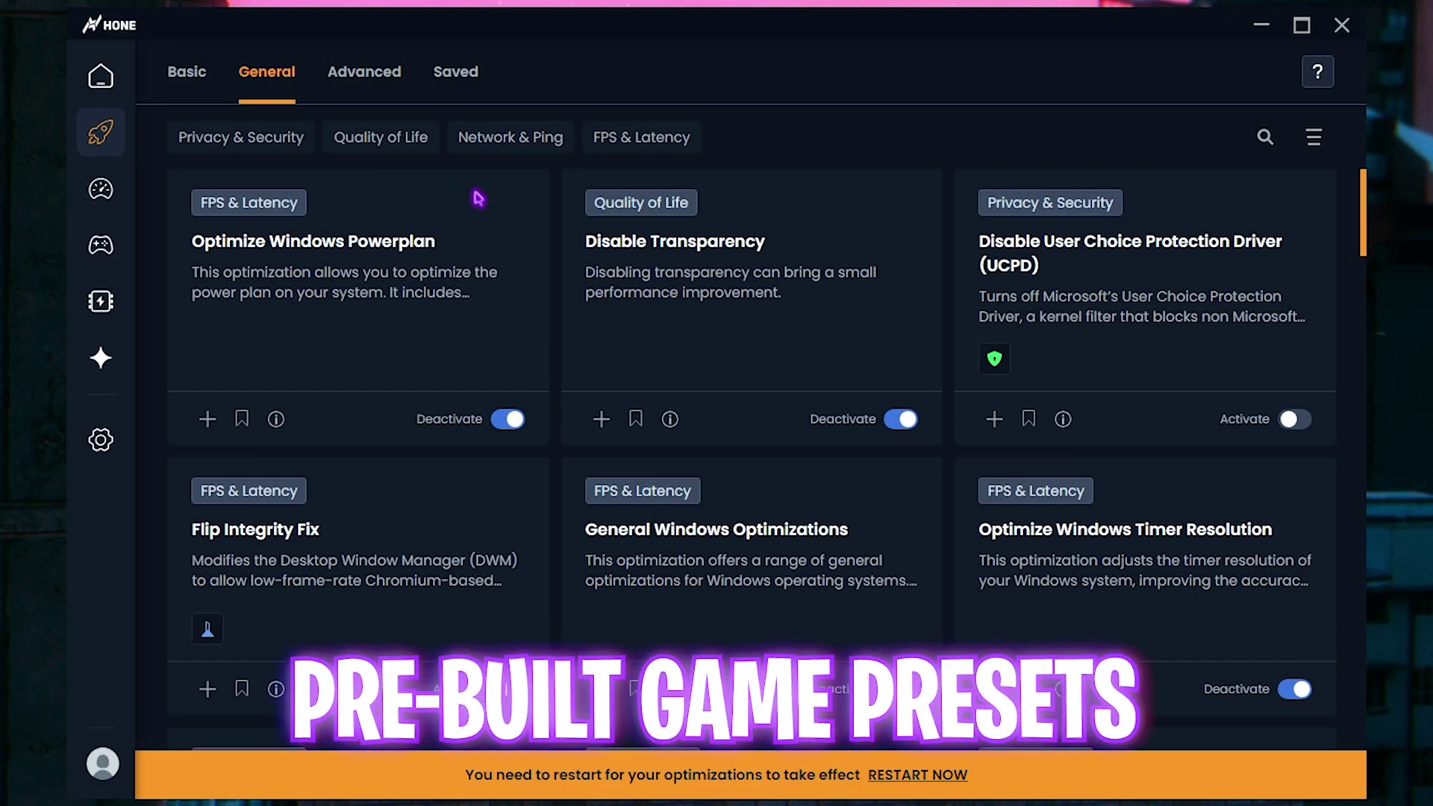
Search Hone's games library for 'Are' and open the Arena Breakout: Infinite page
left_click(173, 254)
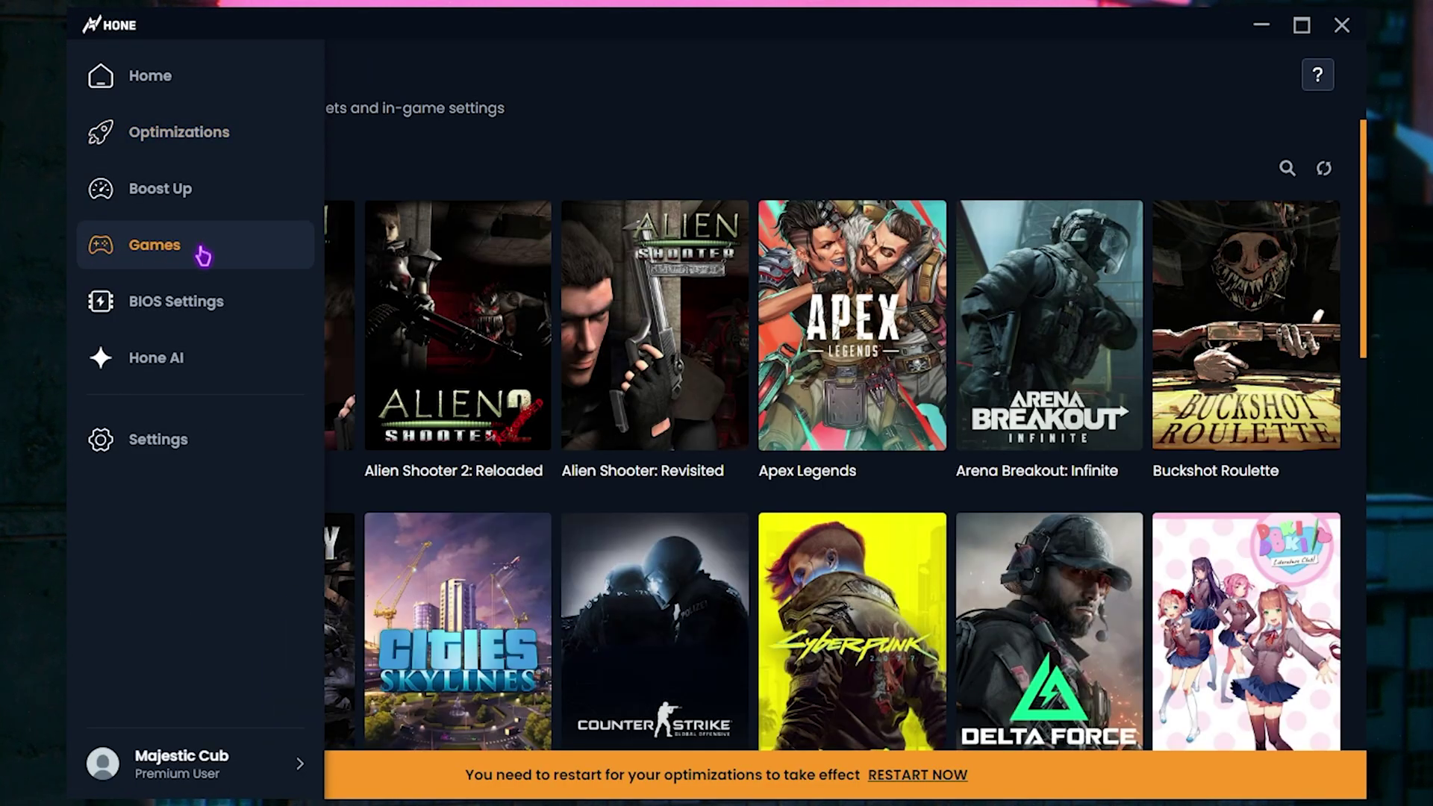
left_click(1285, 167)
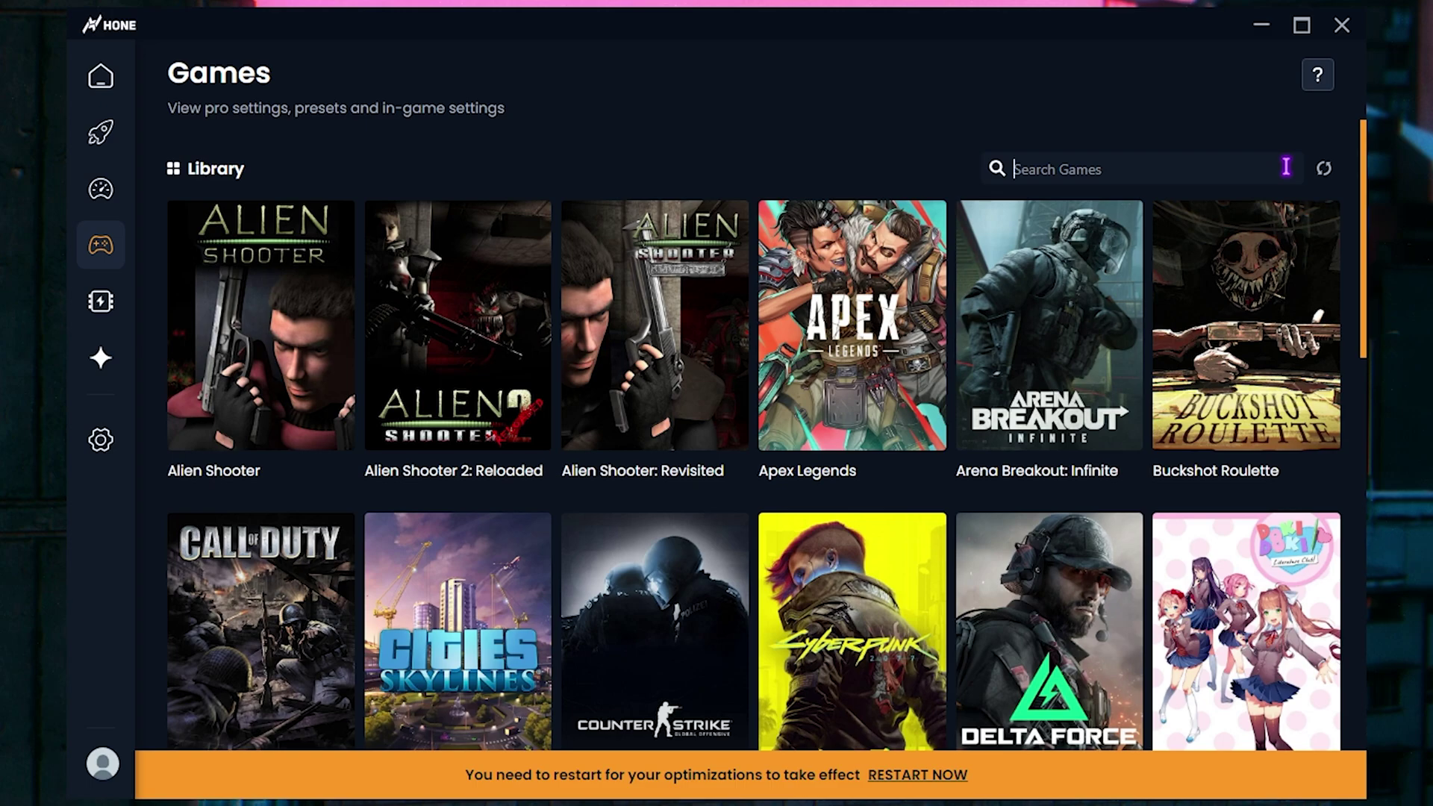
type("Are")
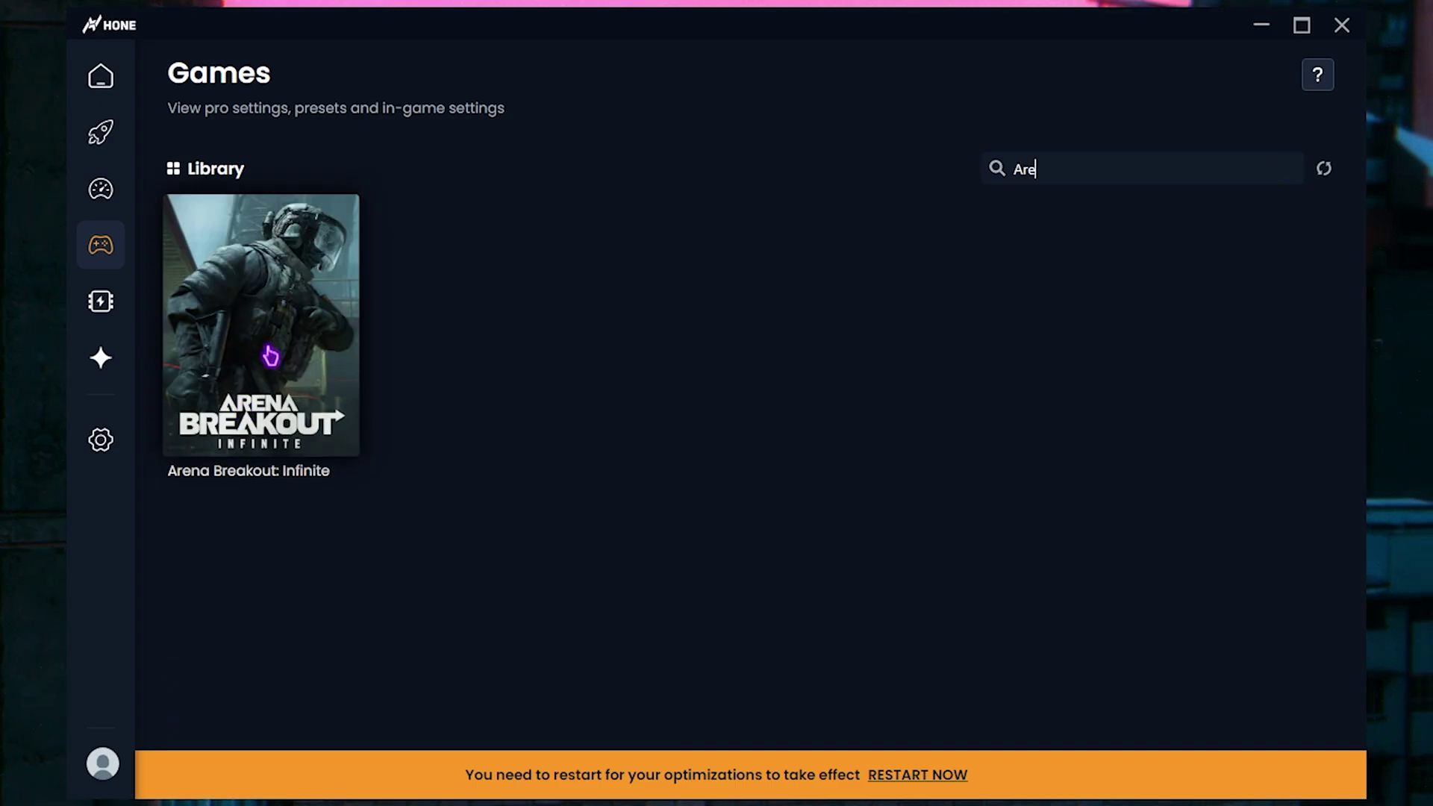
left_click(291, 382)
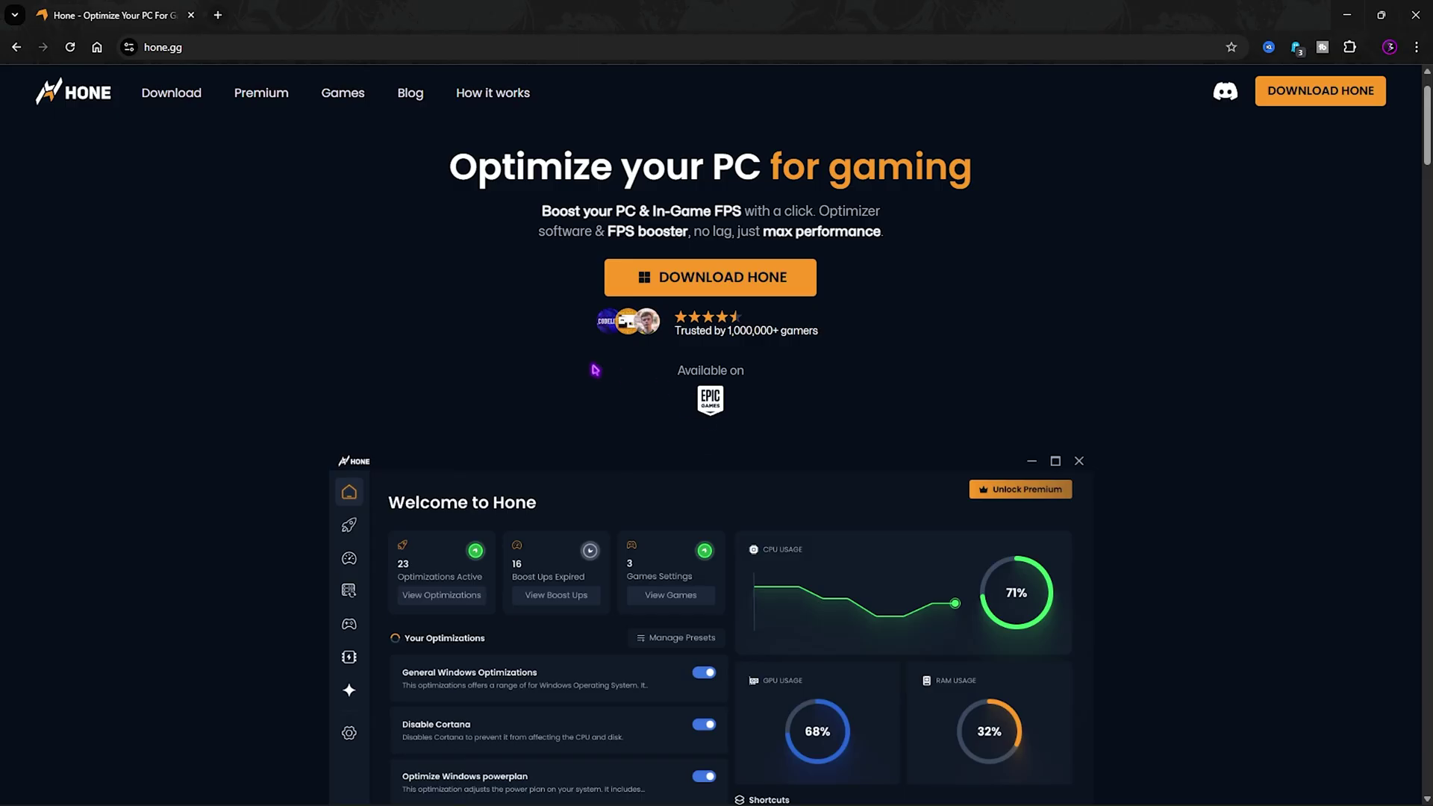
scroll(567, 358, "down", 3)
scroll(559, 390, "down", 15)
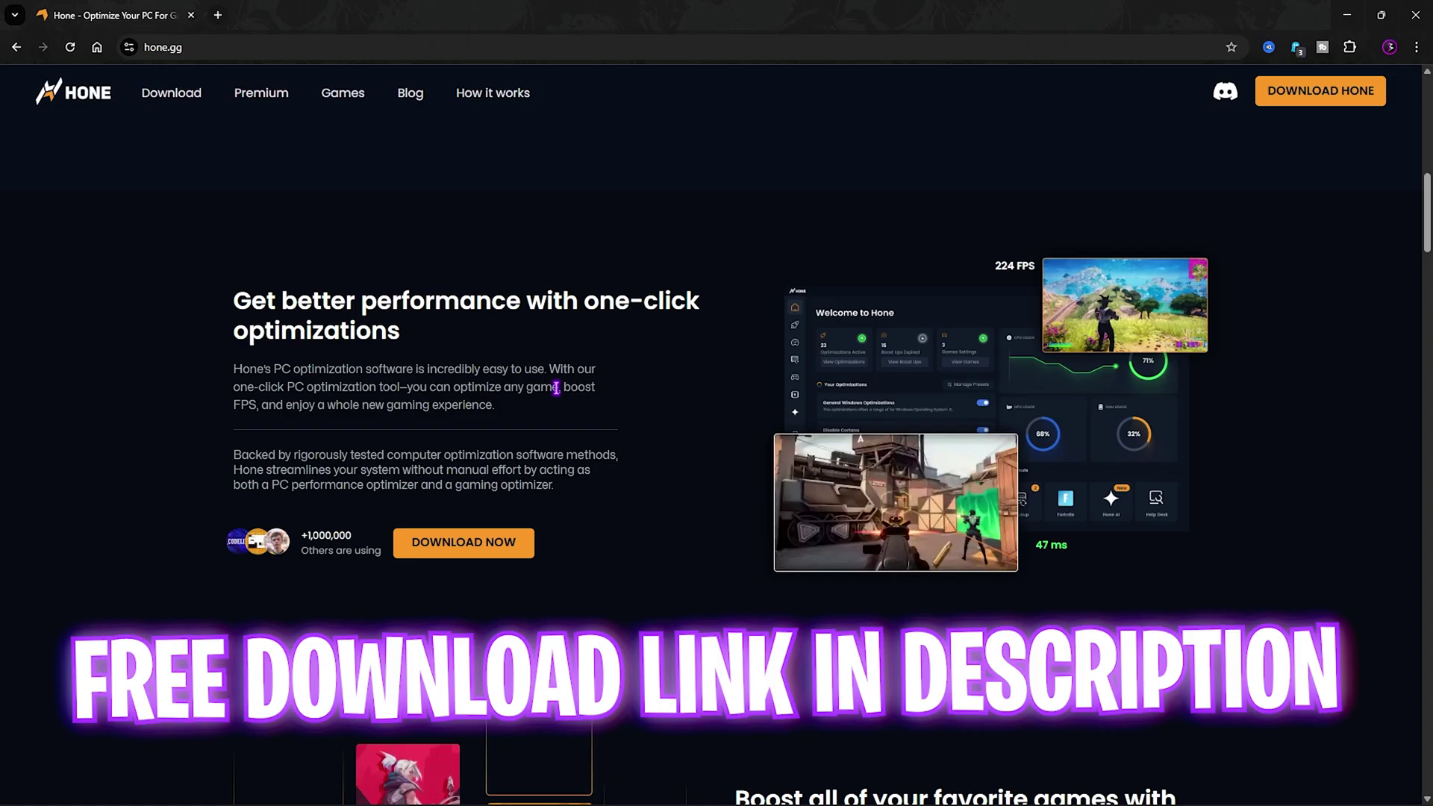
scroll(558, 390, "down", 4)
scroll(485, 391, "up", 4)
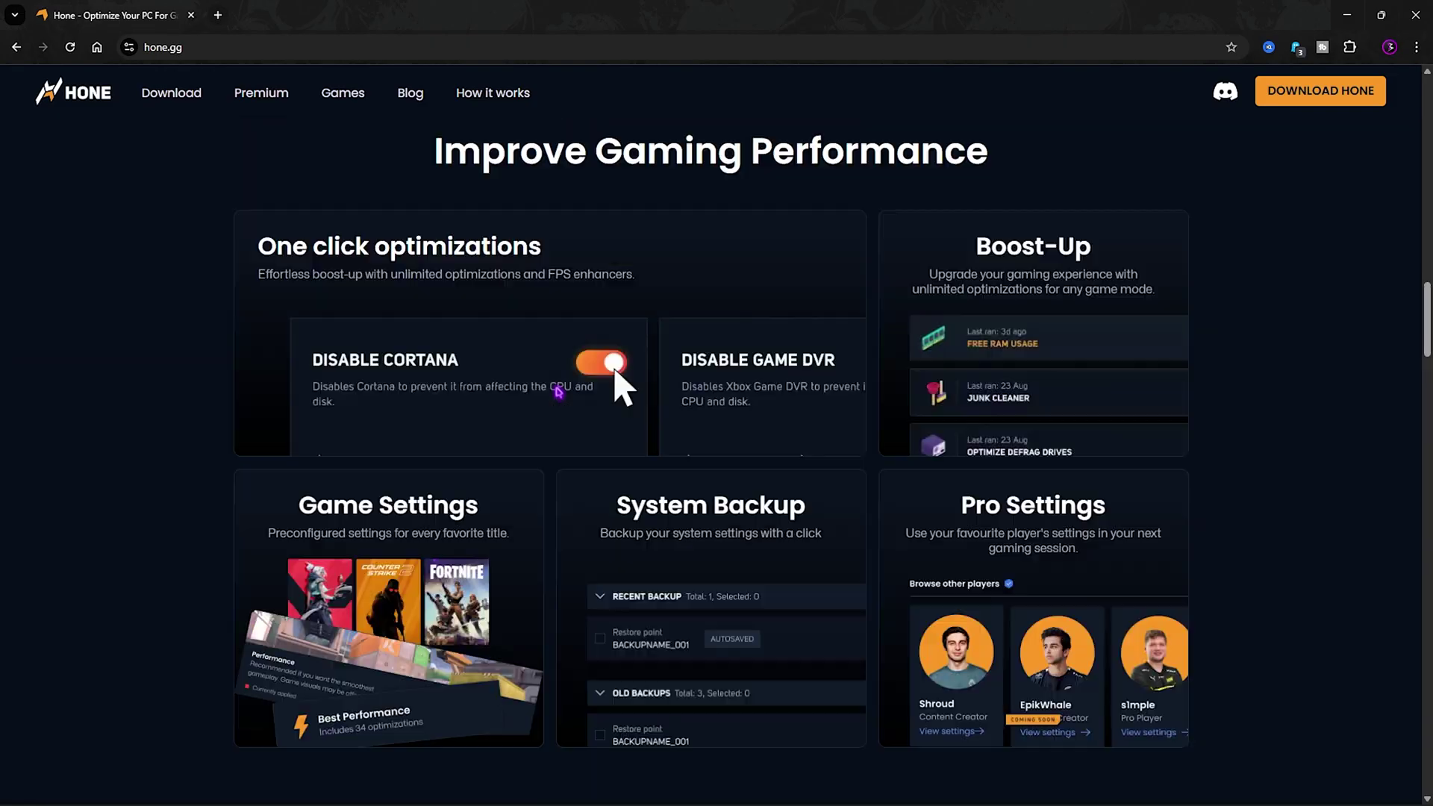
scroll(416, 391, "down", 5)
scroll(419, 391, "down", 15)
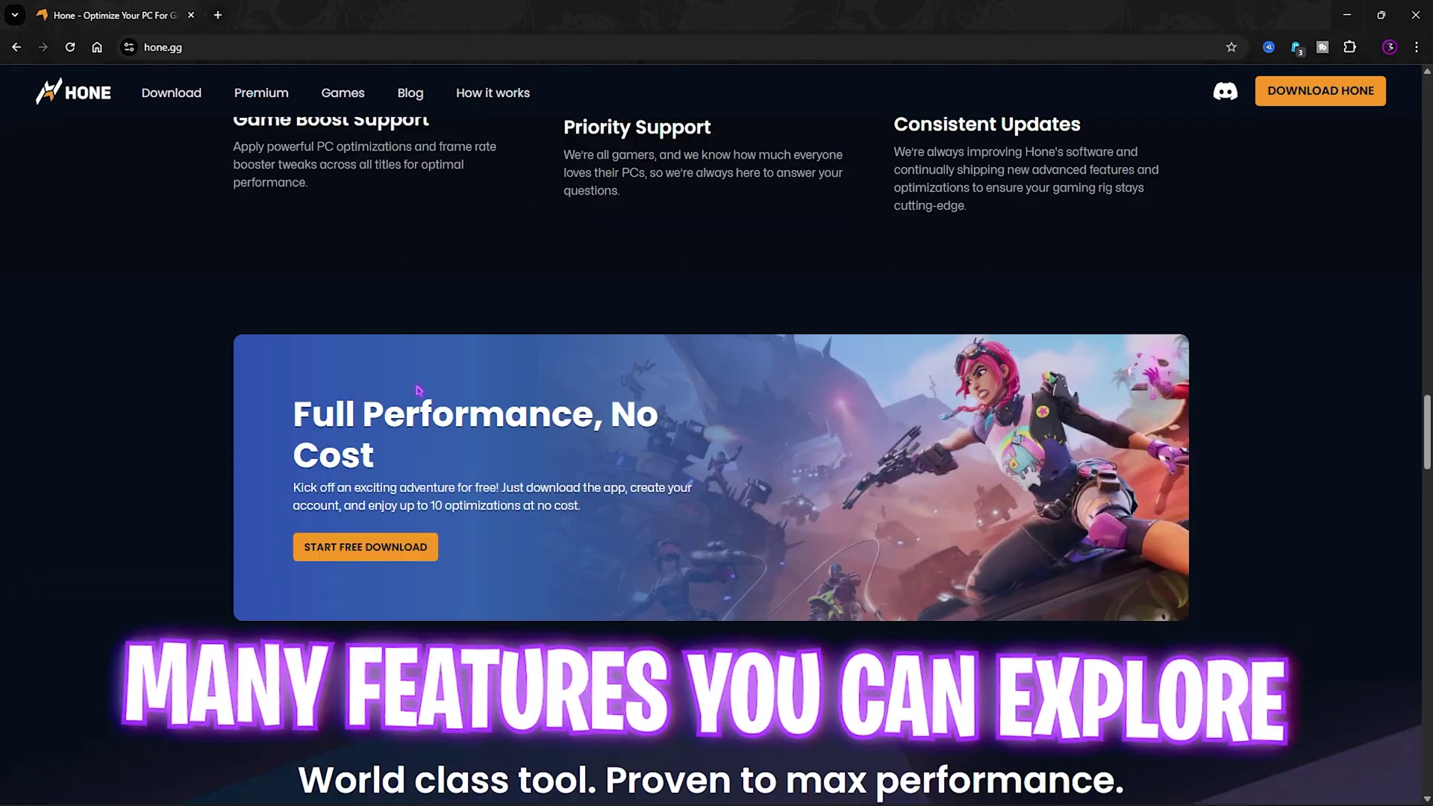
scroll(419, 391, "up", 15)
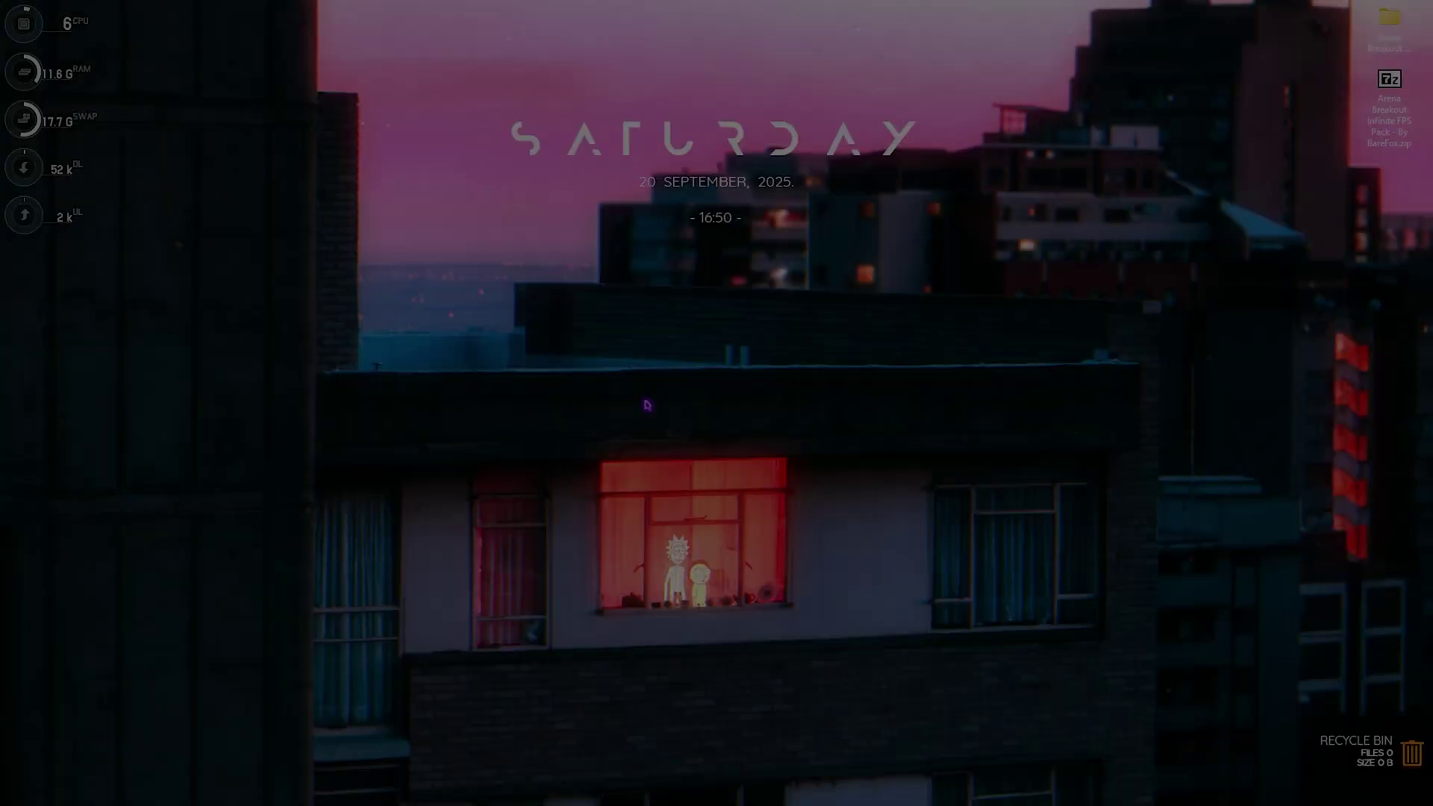
Launch Local Group Policy Editor by searching 'local g' and maximize it
key("super")
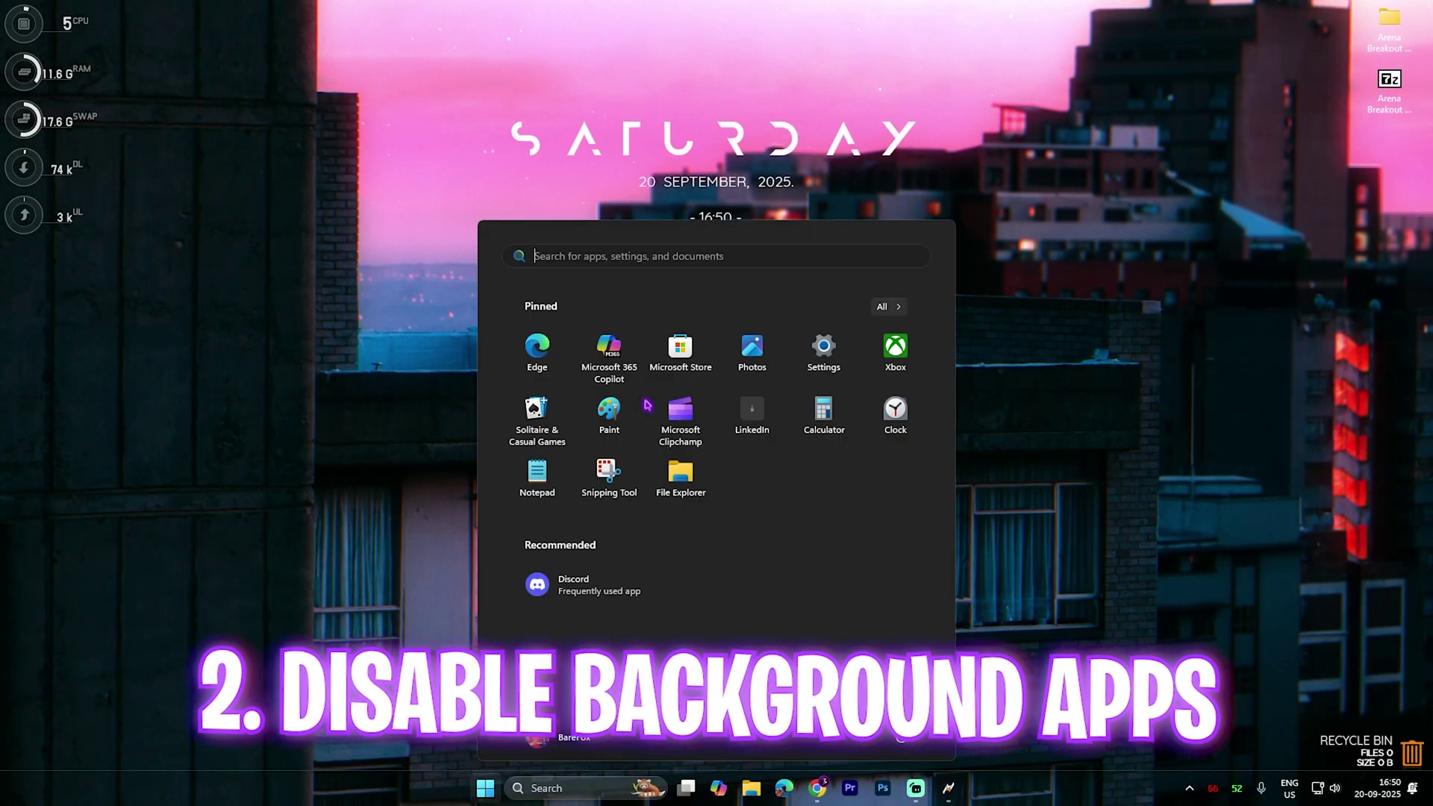
type("local f")
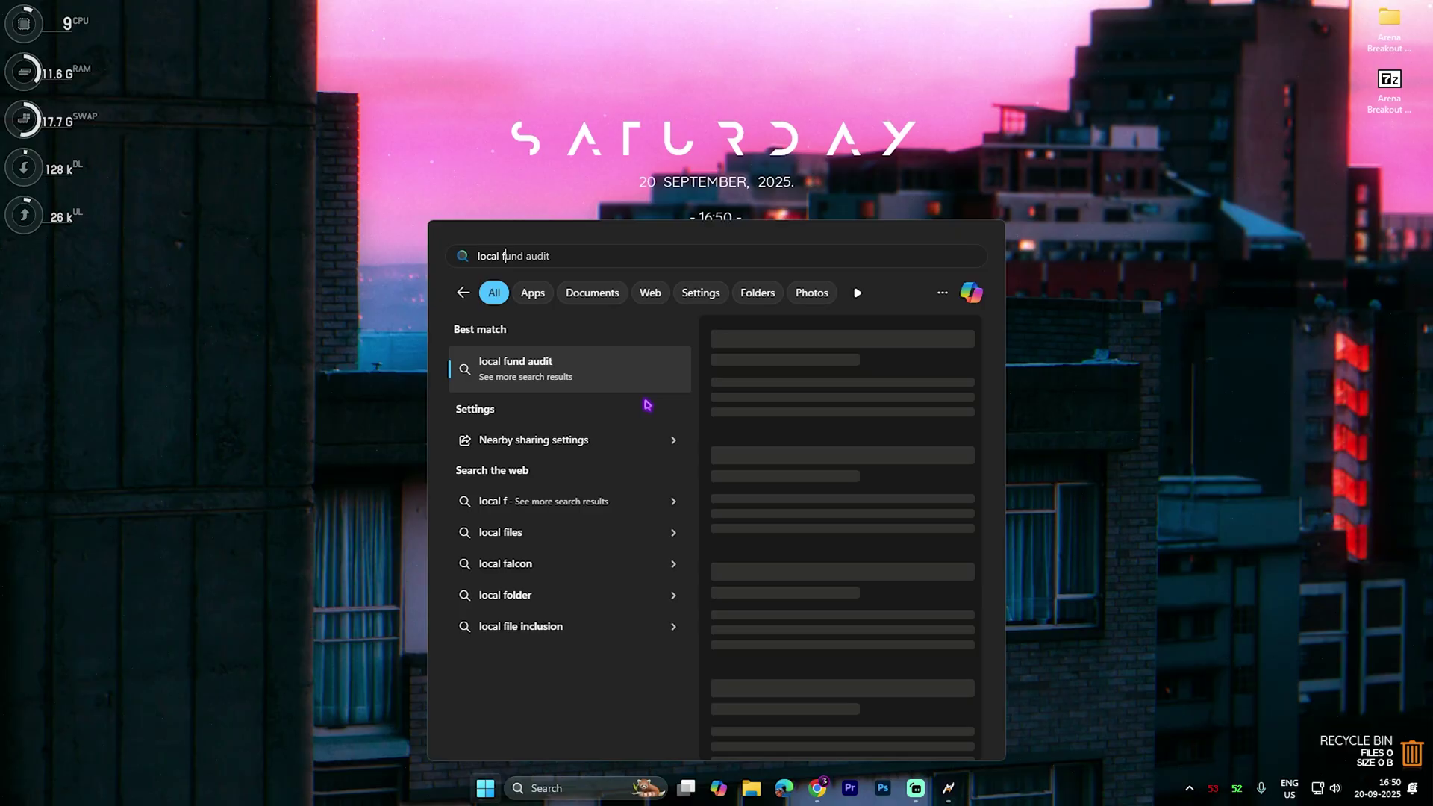
key("BackSpace")
type("g")
key("Return")
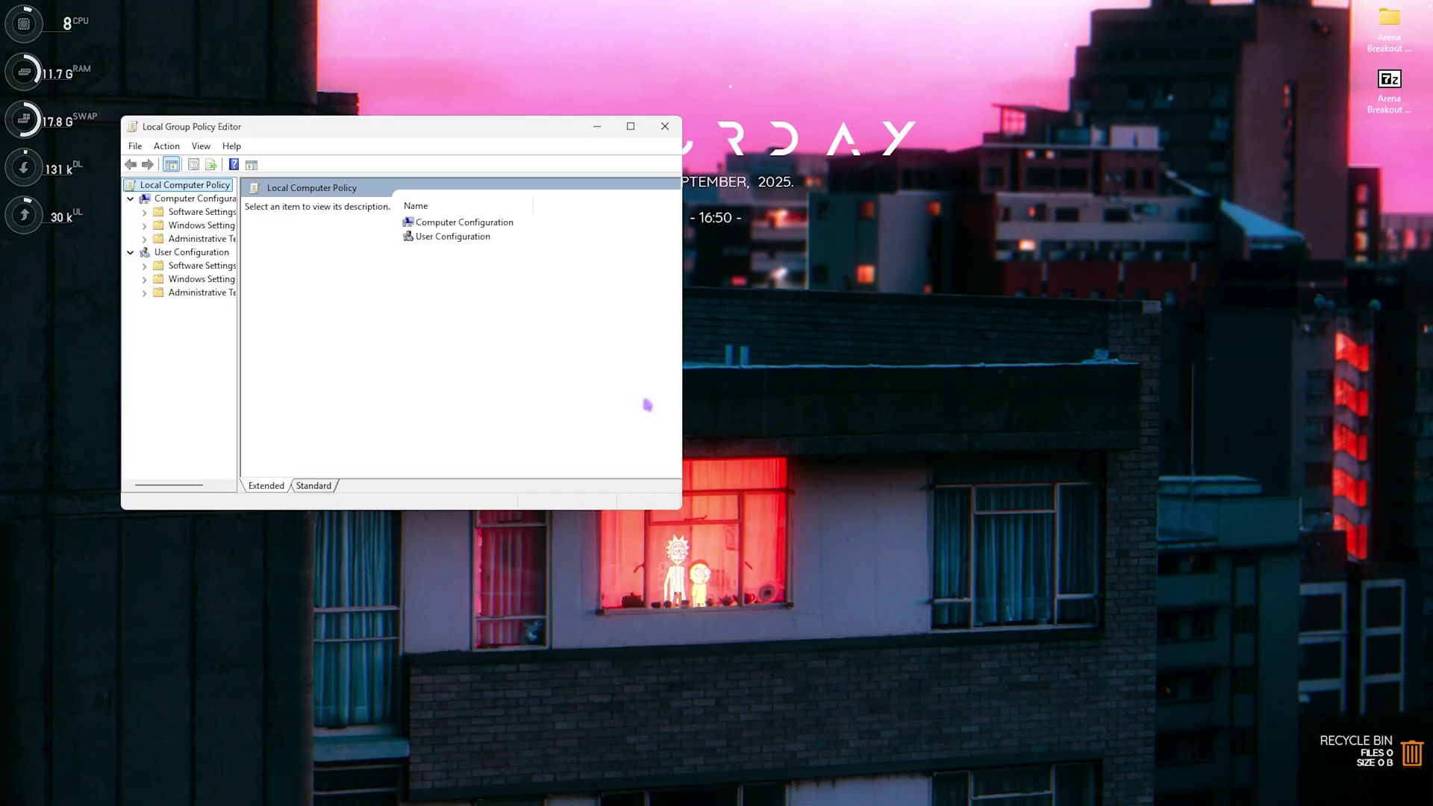
double_click(486, 131)
Navigate to Computer Configuration > Administrative Templates > Windows Components > App Privacy
double_click(298, 106)
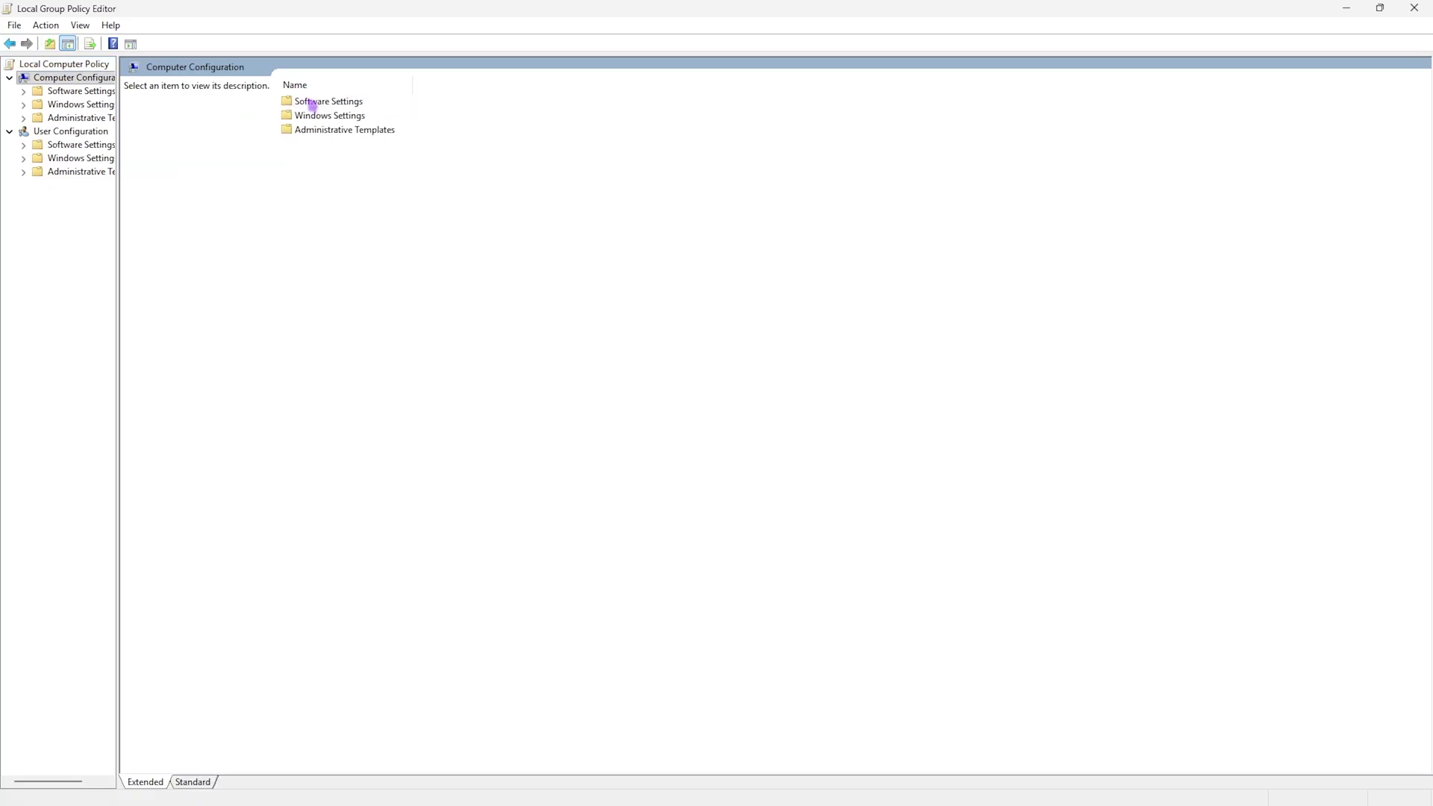
double_click(316, 131)
double_click(319, 199)
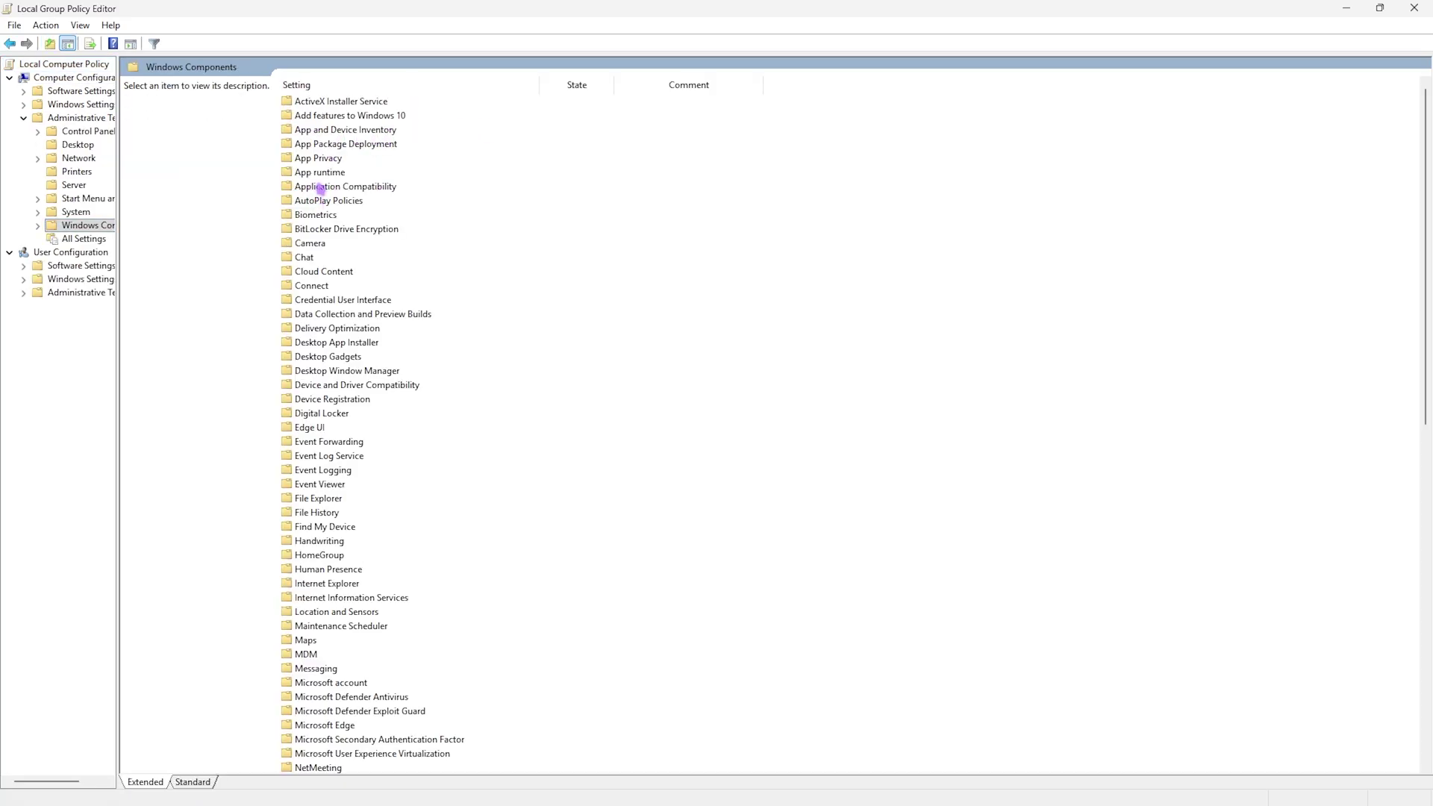
double_click(326, 159)
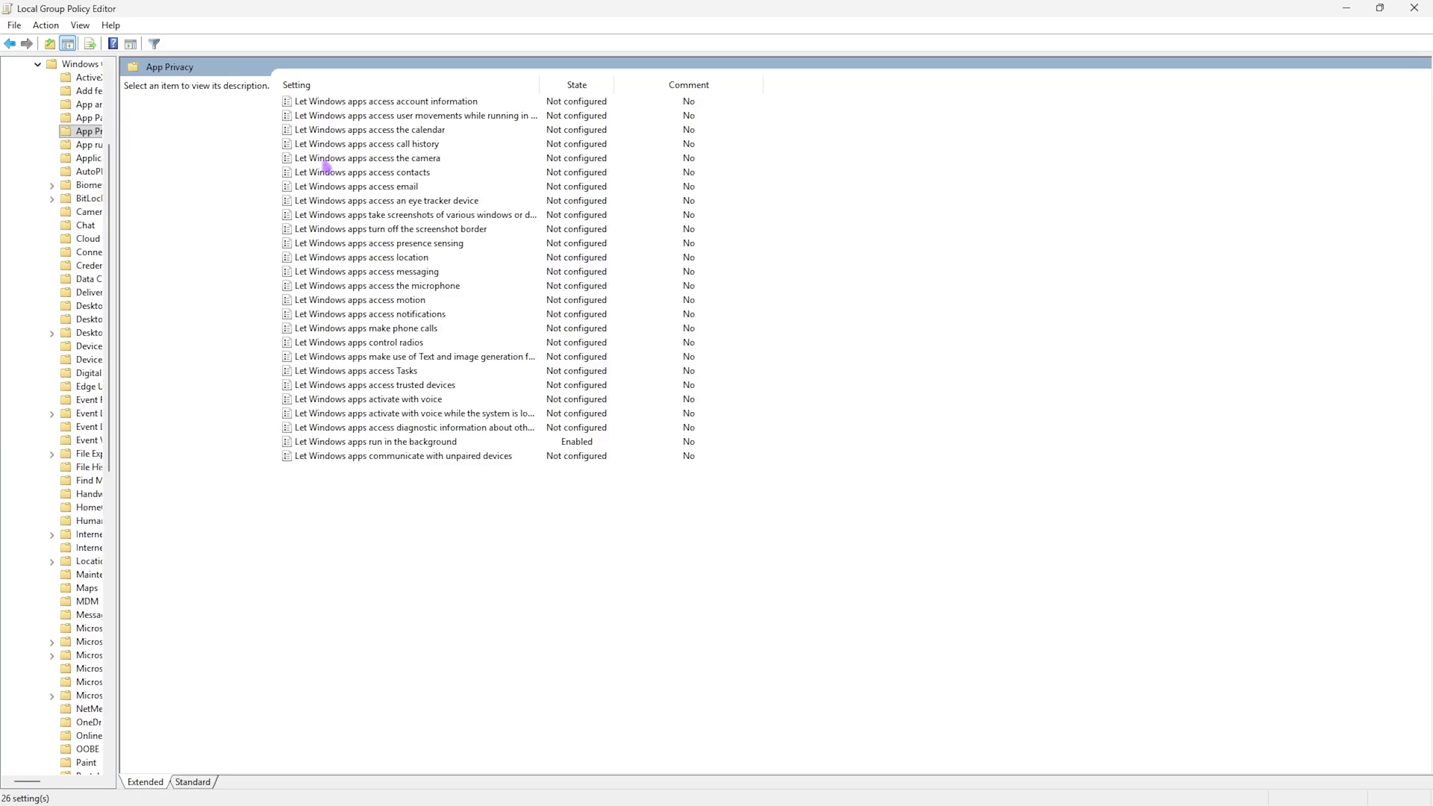
Enable 'Let Windows apps run in the background' with Force Deny for all apps, then close the editor
double_click(367, 444)
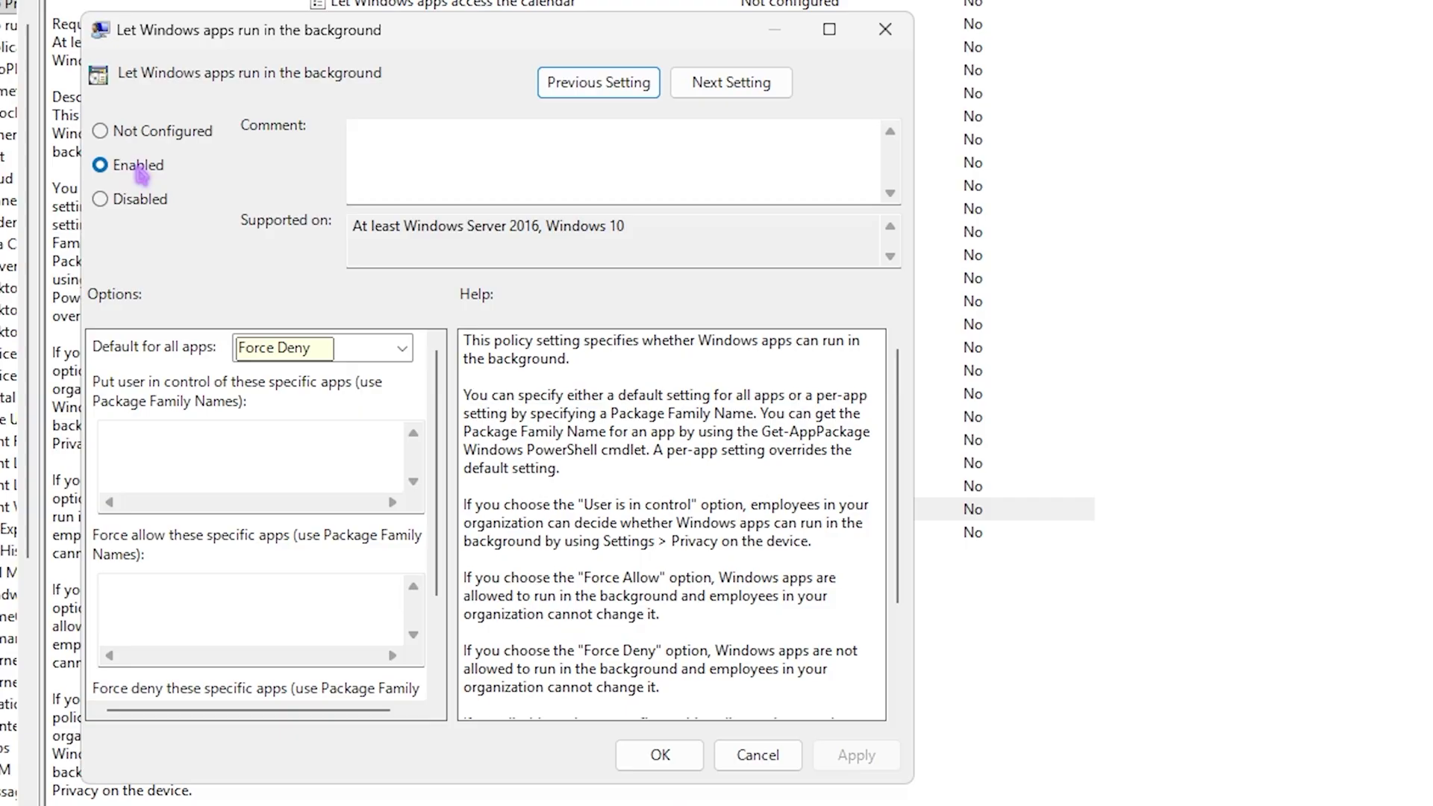
left_click(335, 347)
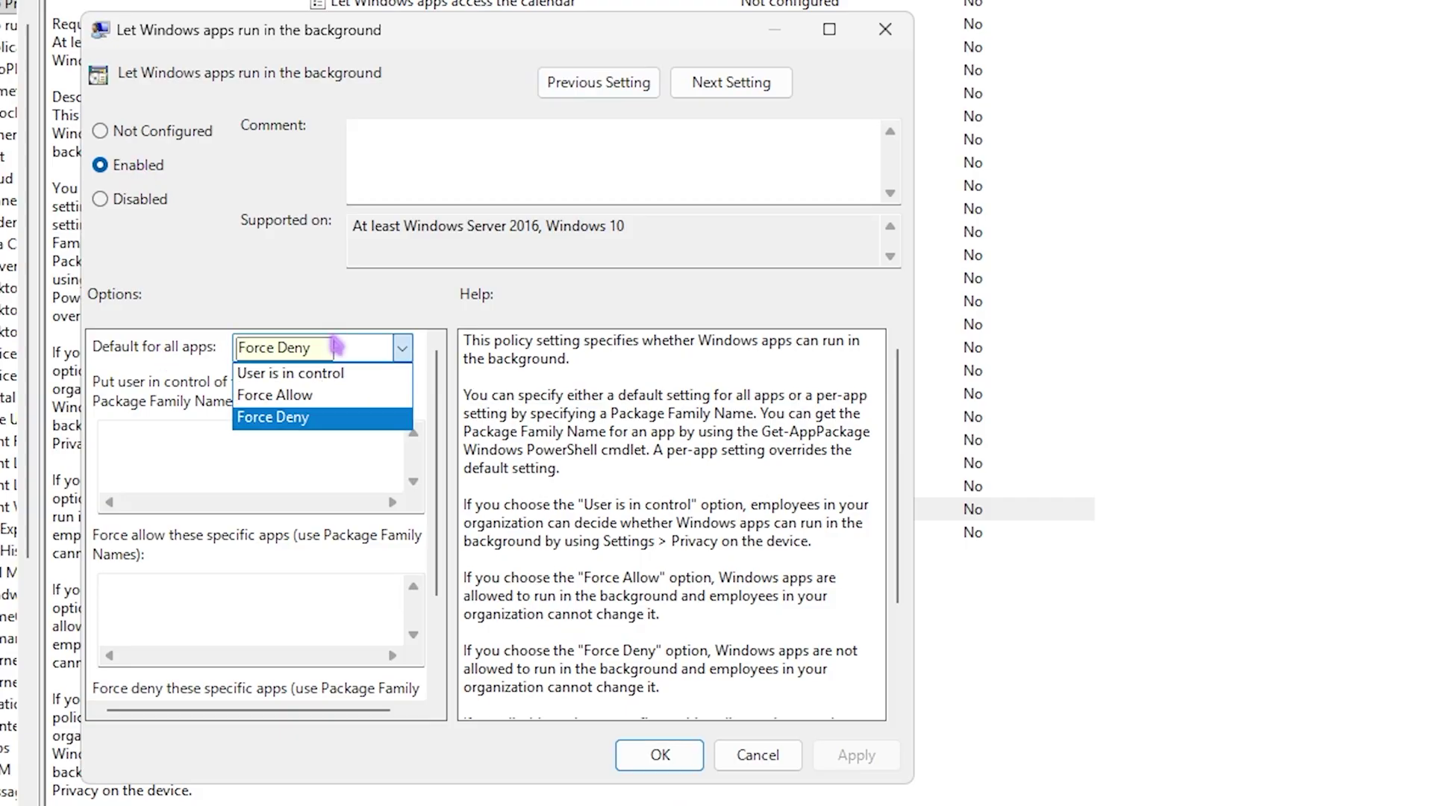
left_click(315, 416)
left_click(856, 755)
left_click(885, 29)
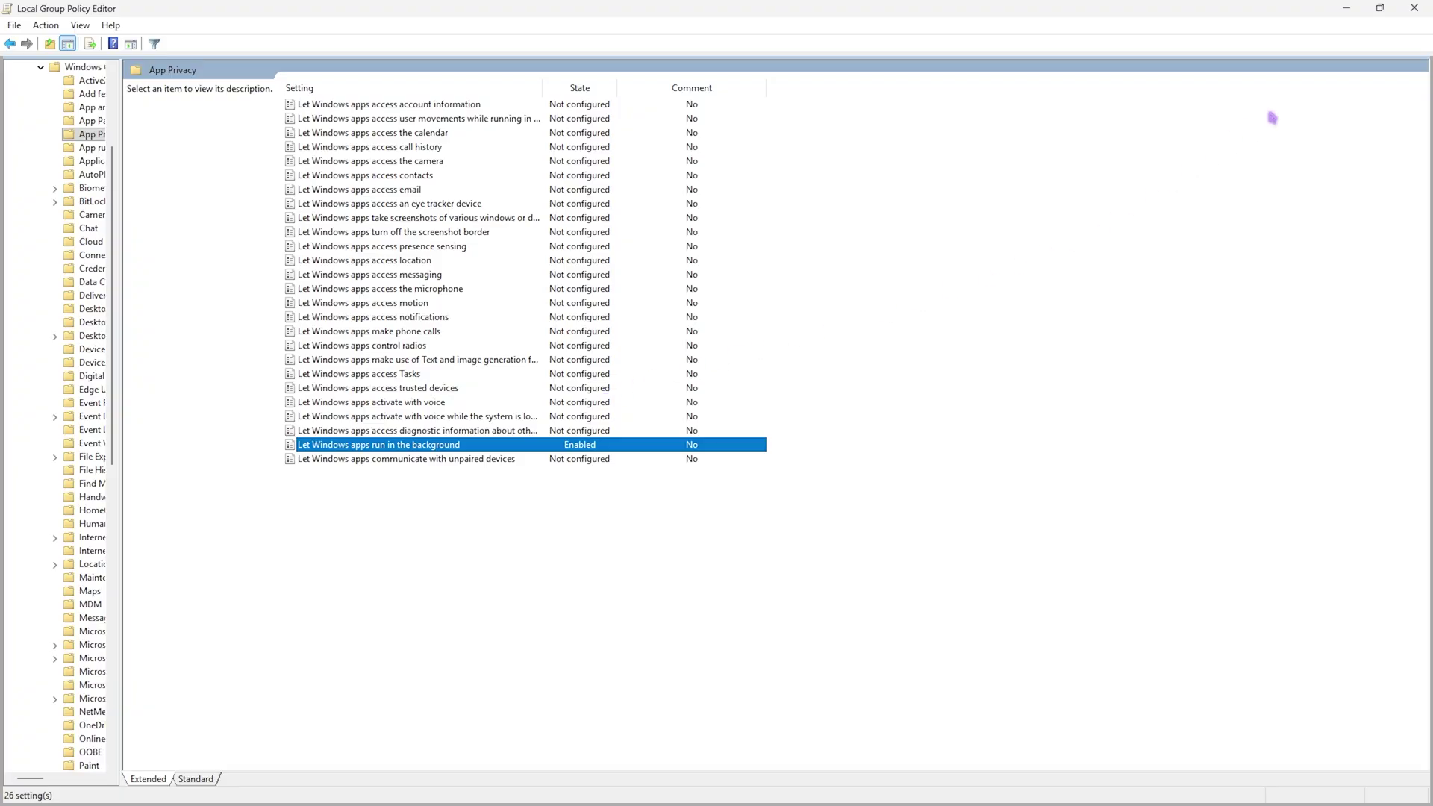
left_click(1414, 8)
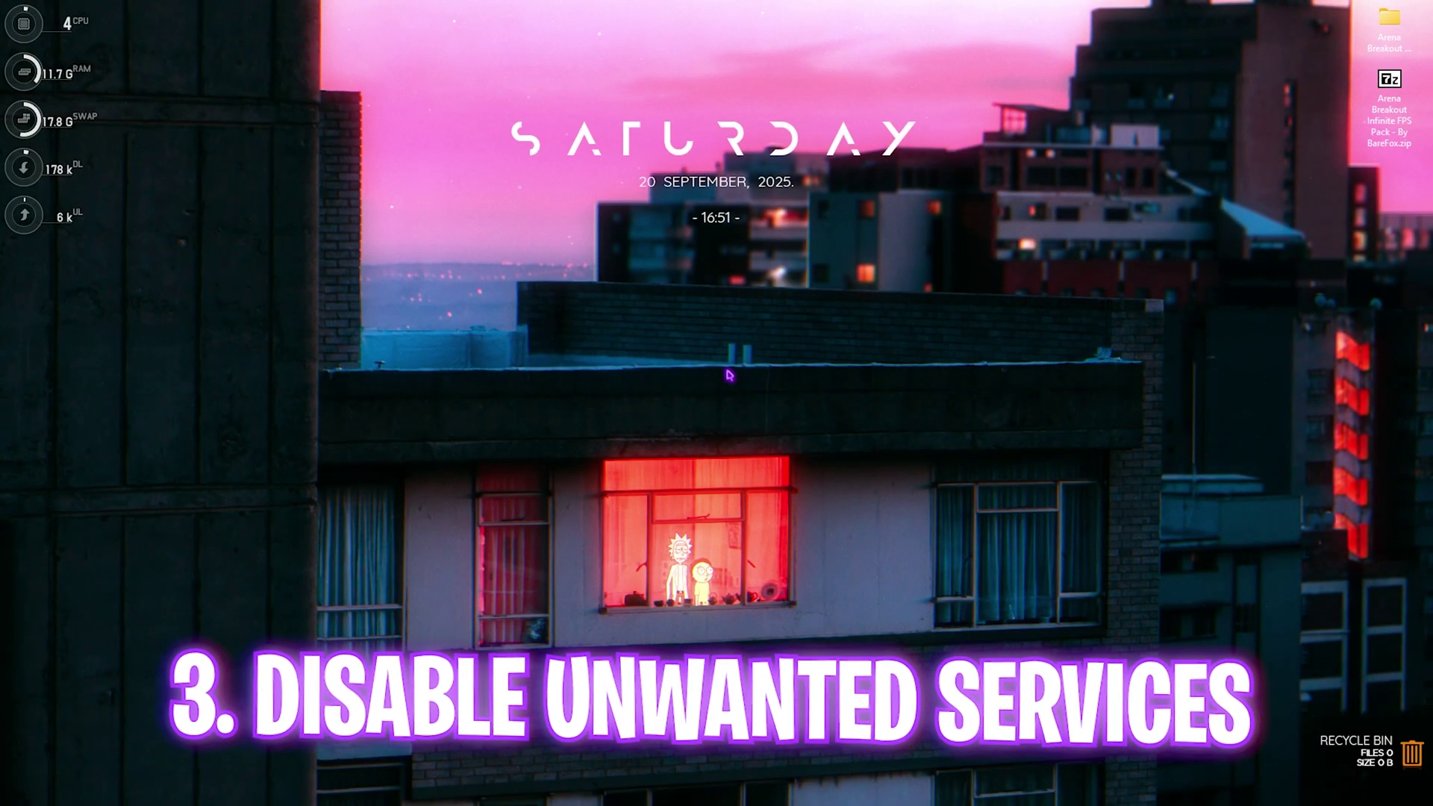
Run services.msc from the Run prompt and locate the SysMain service
key("super+r")
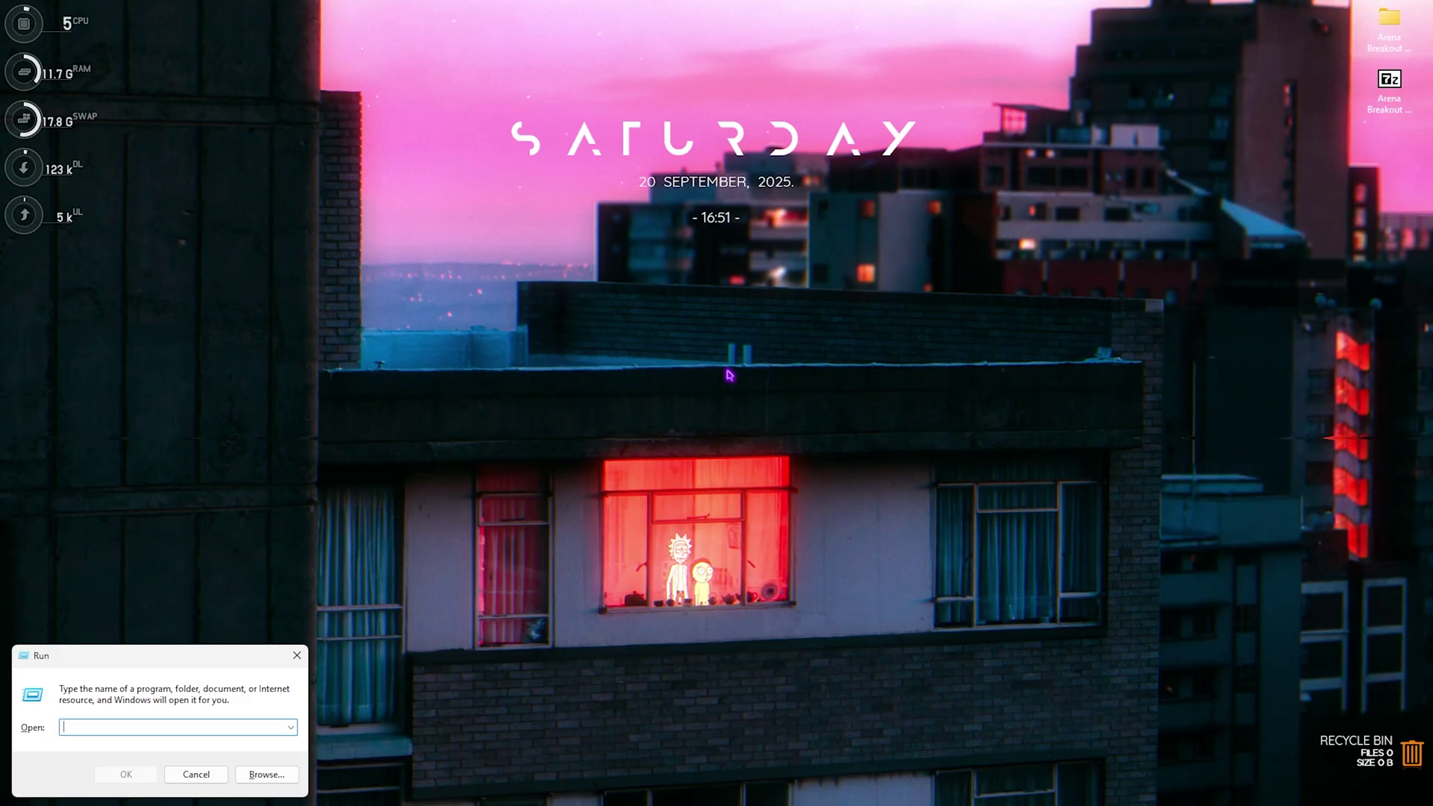
type("servic")
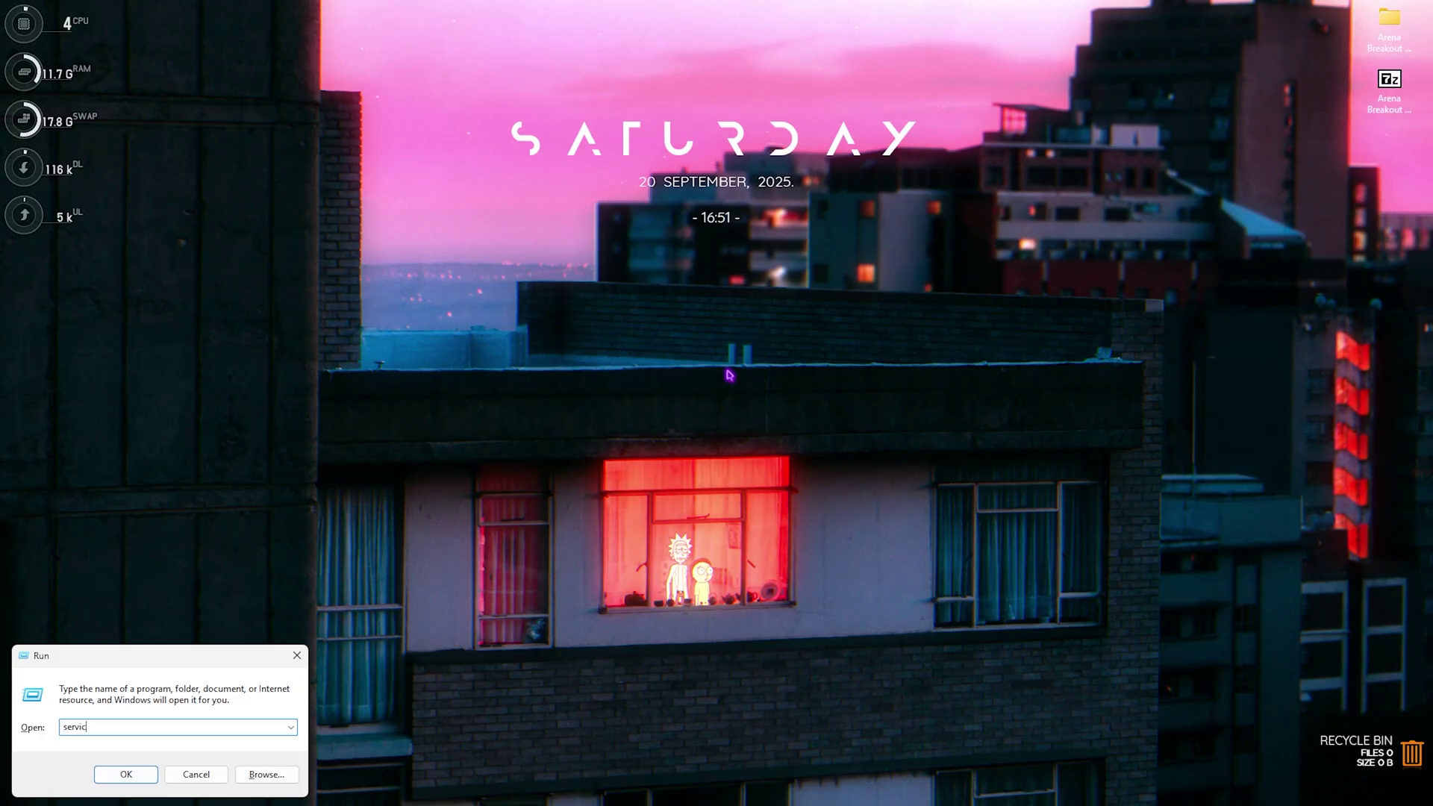
type("es.msc")
key("Return")
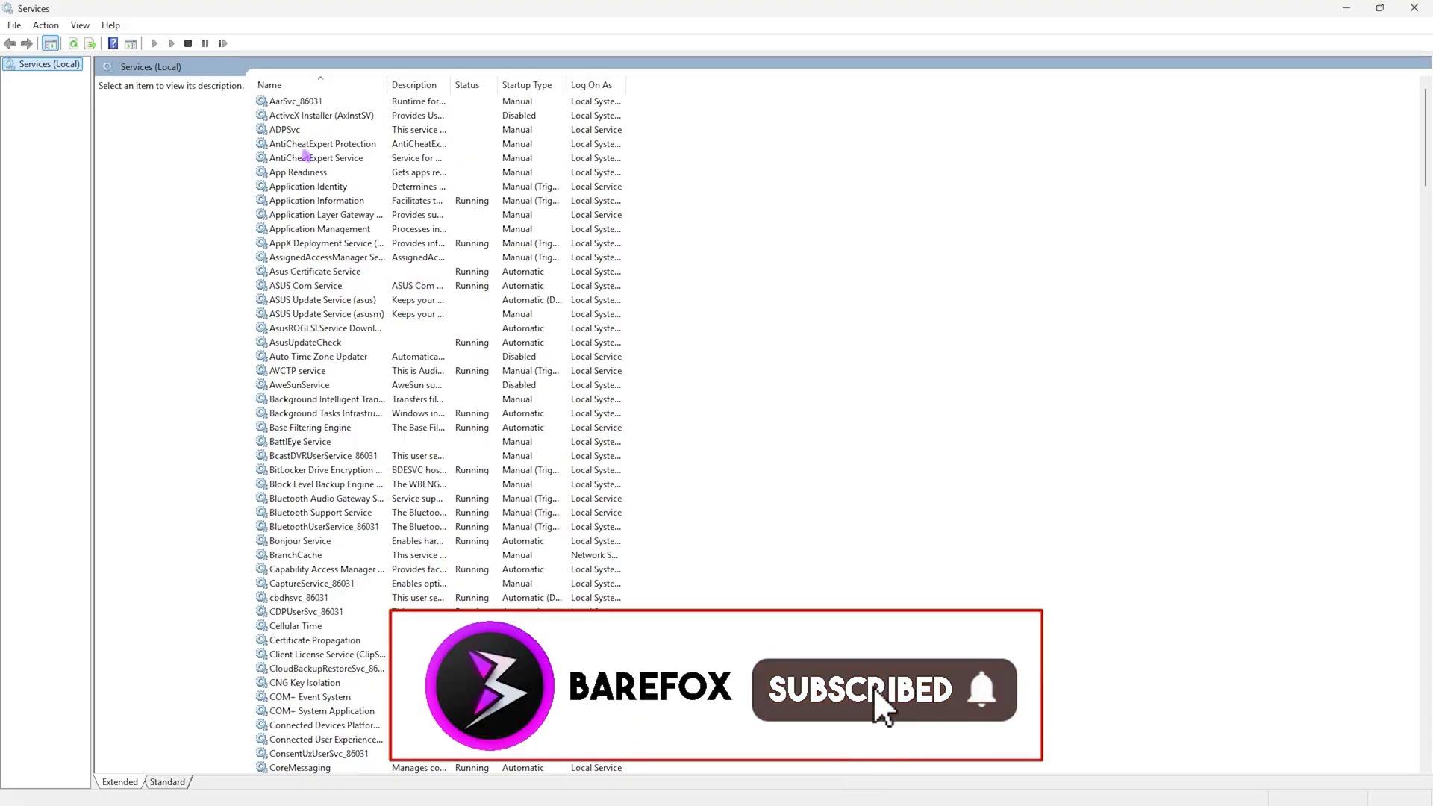
scroll(306, 156, "down", 11)
scroll(305, 156, "down", 10)
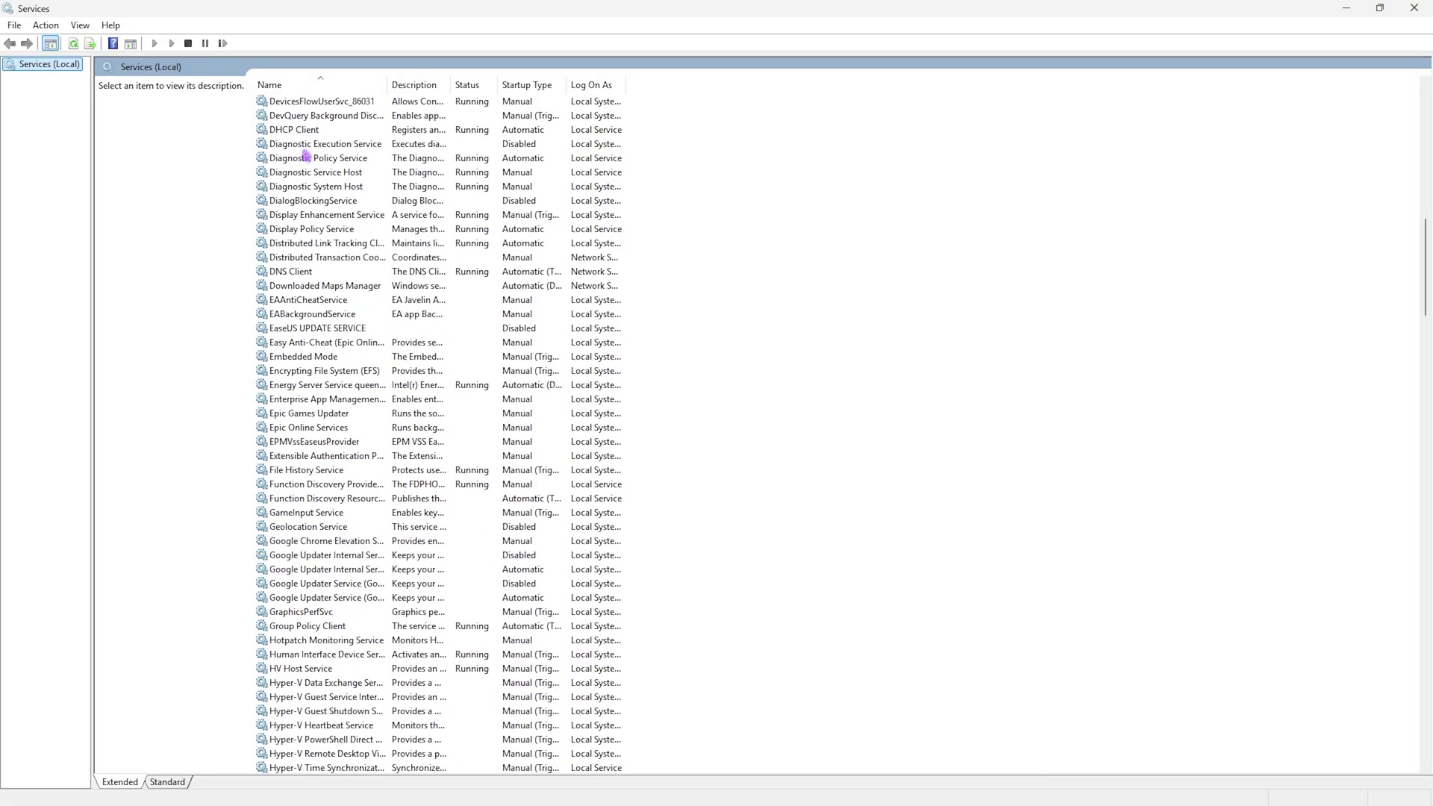
type("sec")
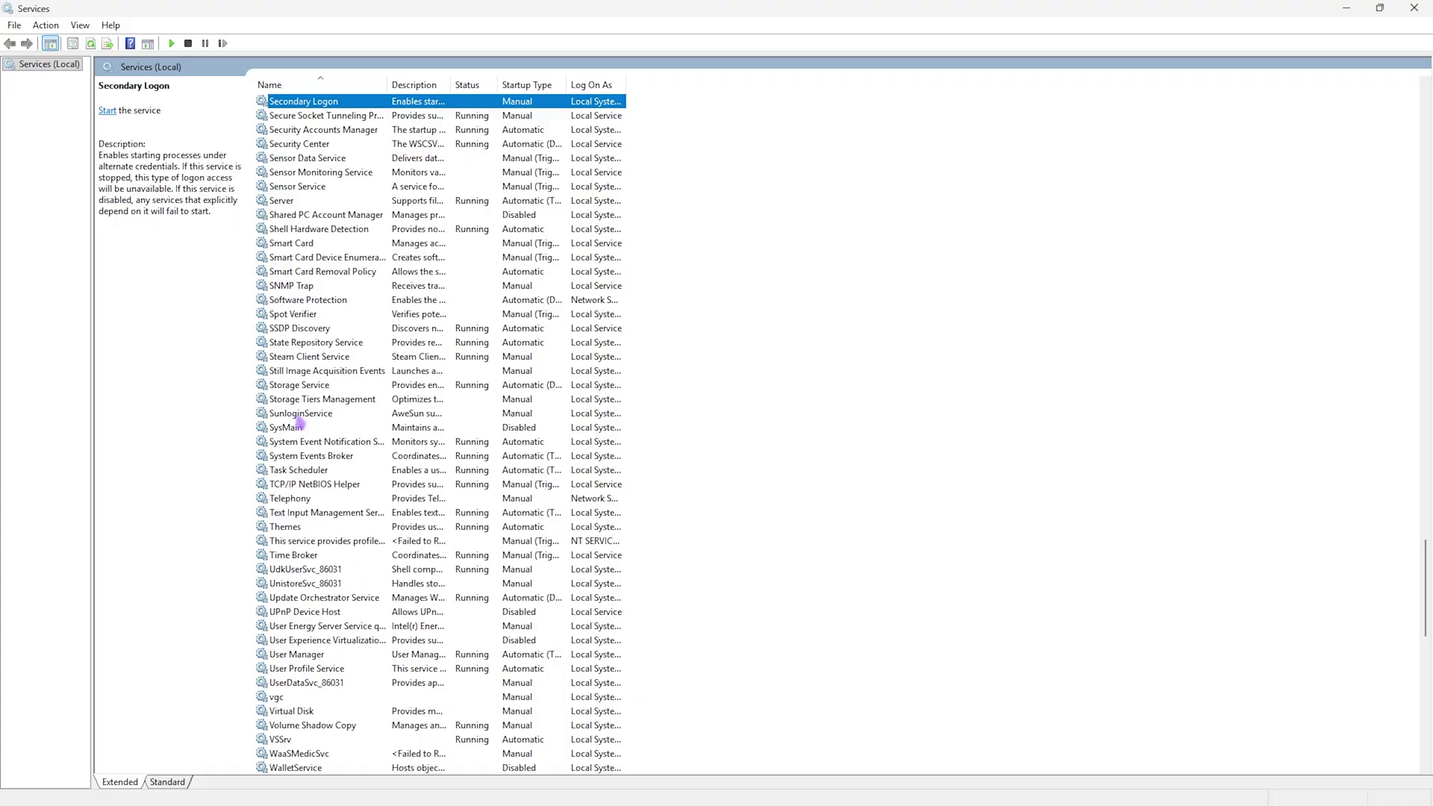
Set SysMain's startup type to Disabled, apply it, and close Services
right_click(302, 429)
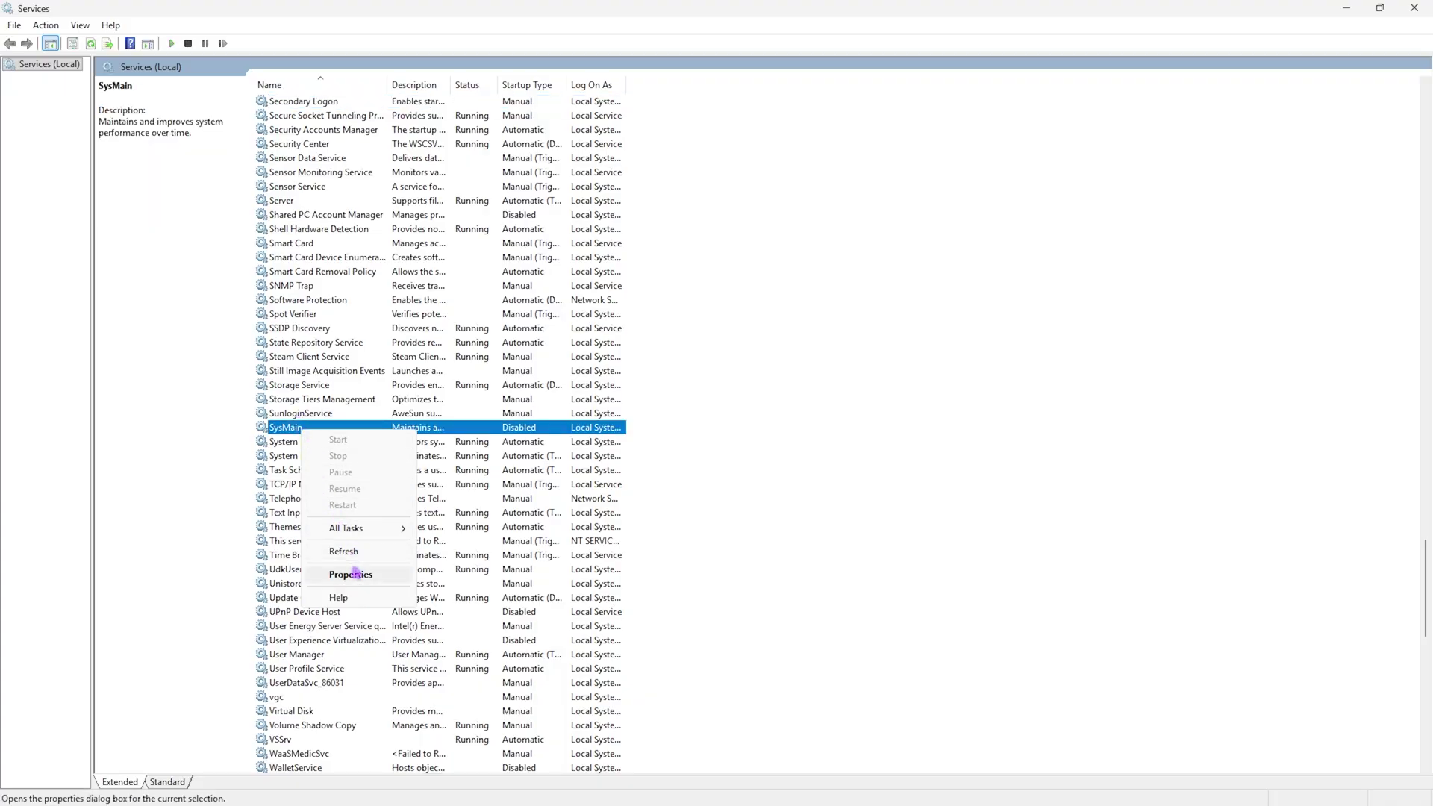
left_click(351, 574)
left_click(676, 389)
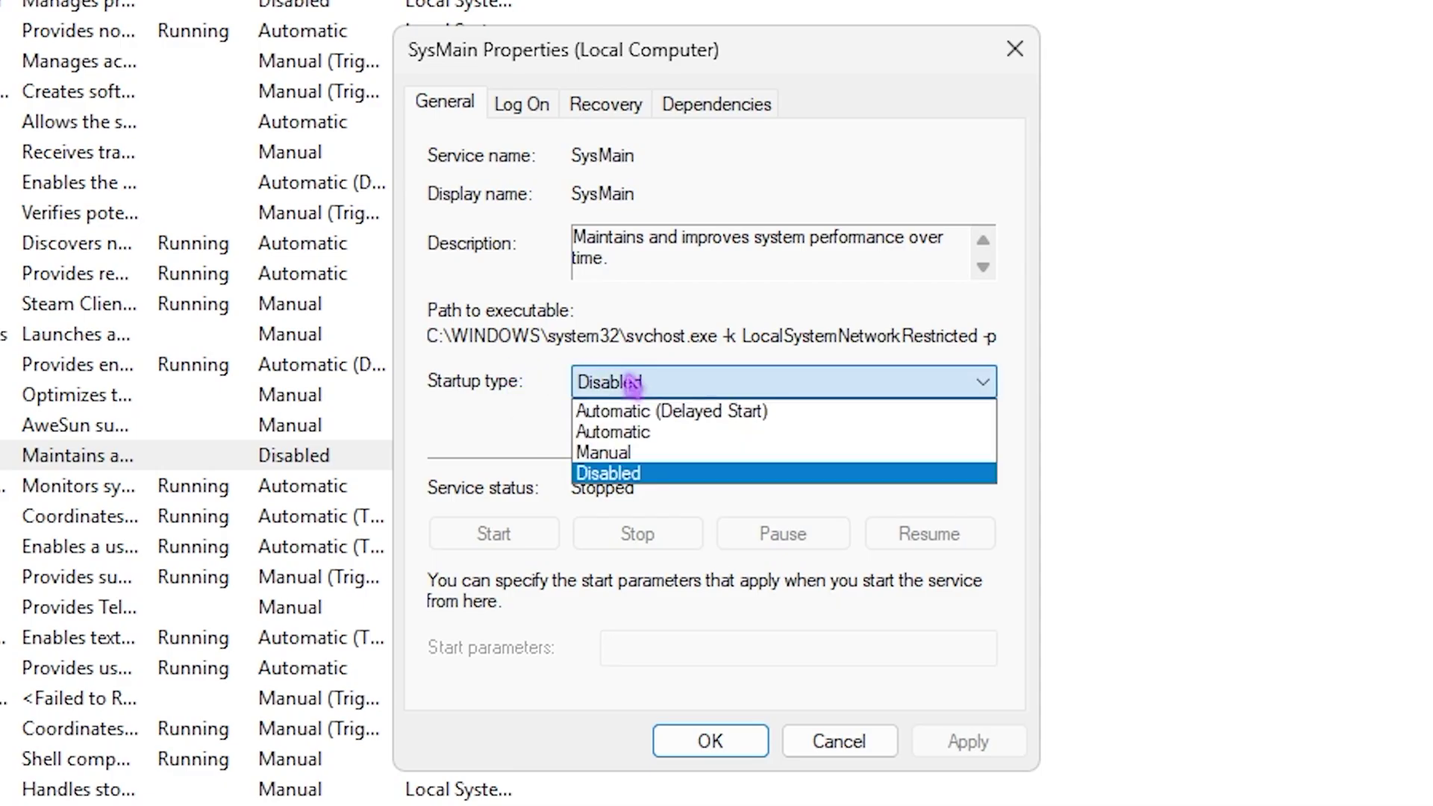
left_click(650, 474)
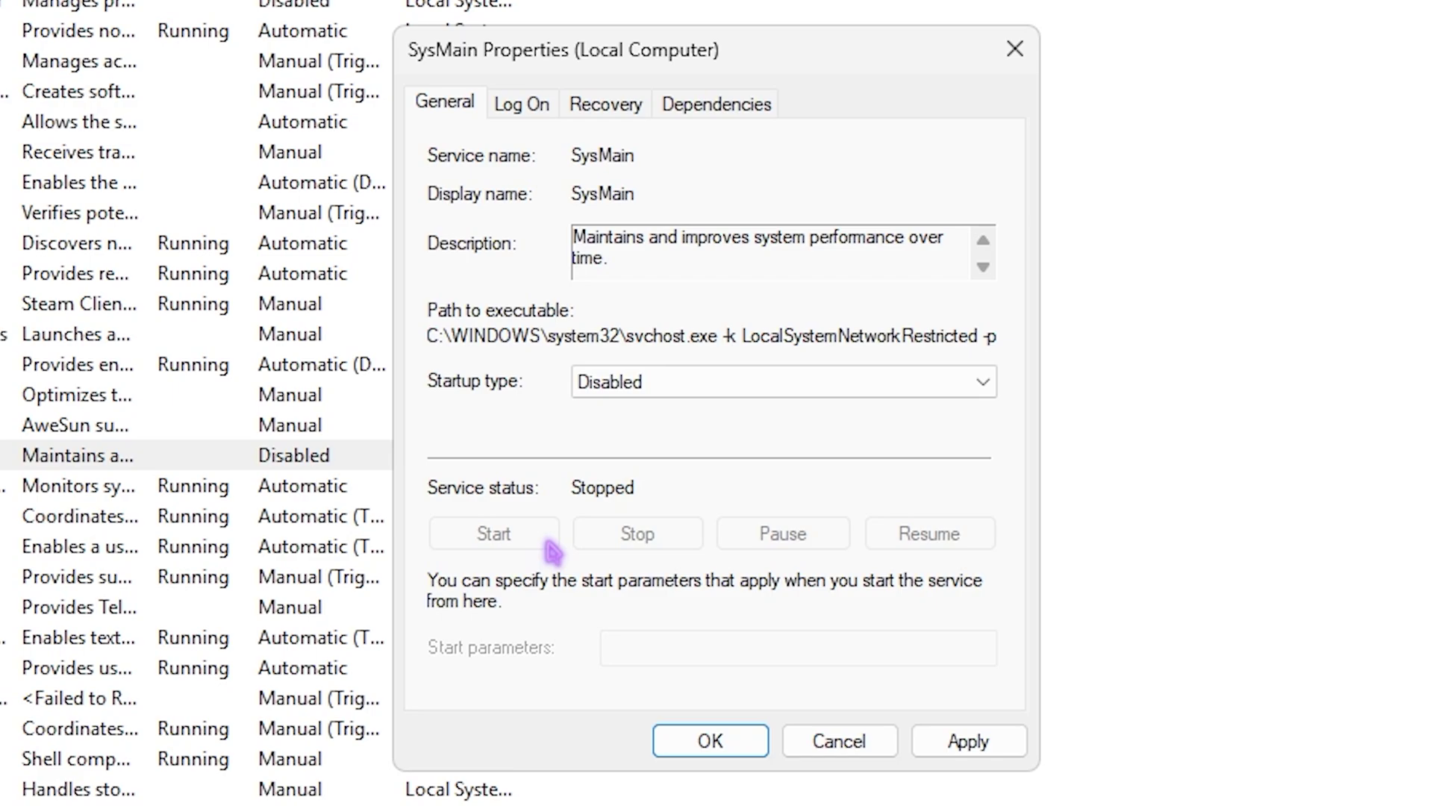
left_click(963, 742)
left_click(1014, 50)
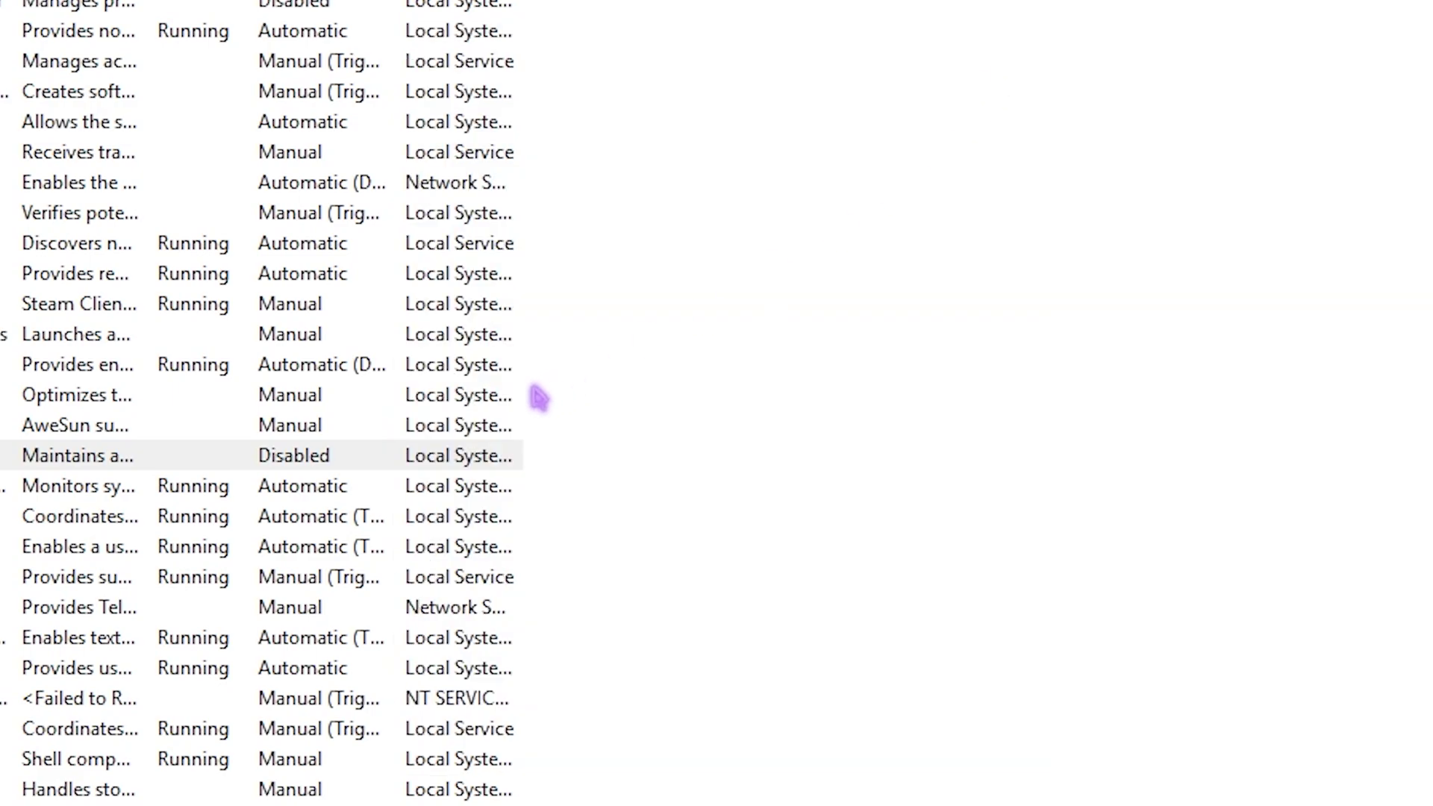
left_click(526, 446)
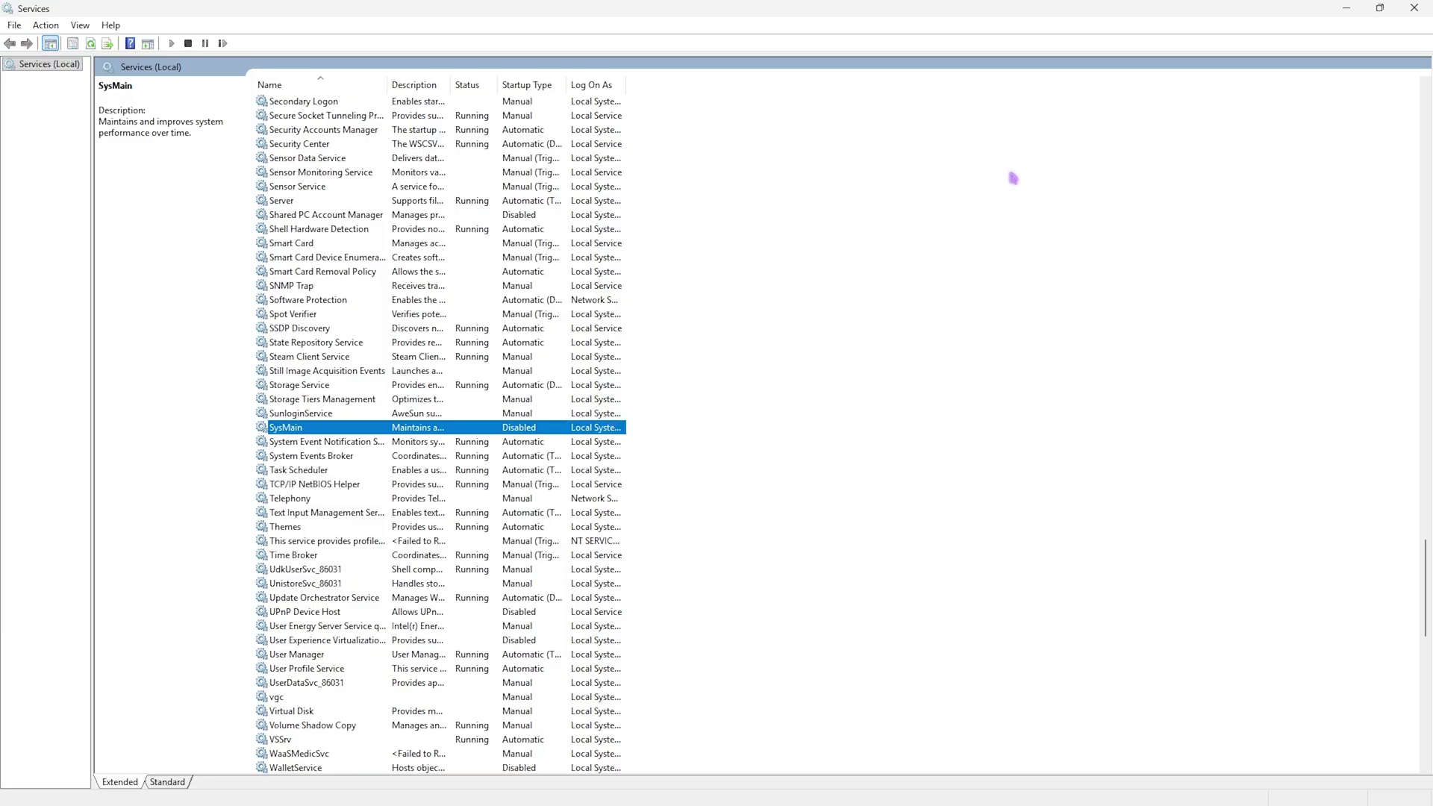
left_click(1414, 8)
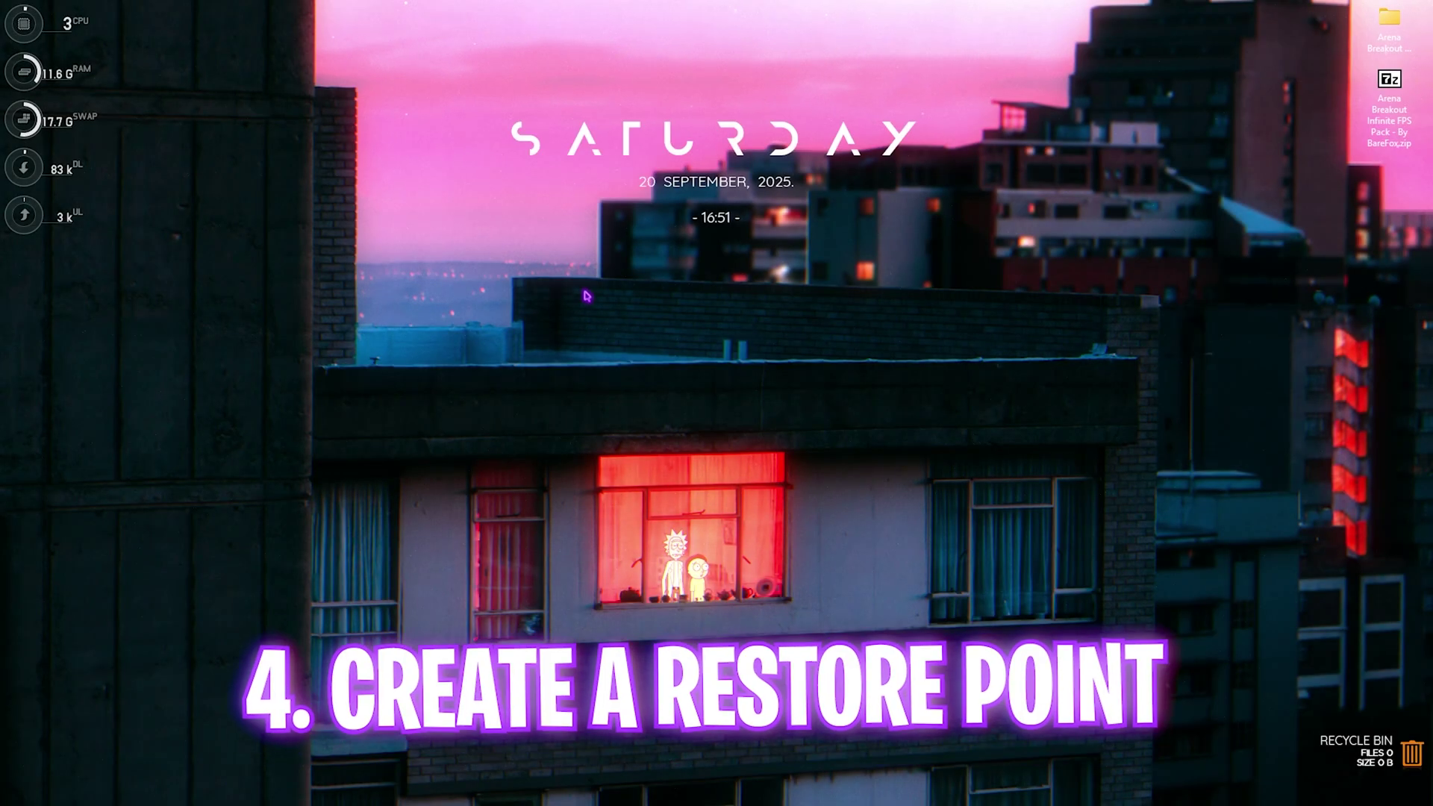
Create a restore point named 'ABI' for drive C:, then close System Properties
key("super")
type("cre")
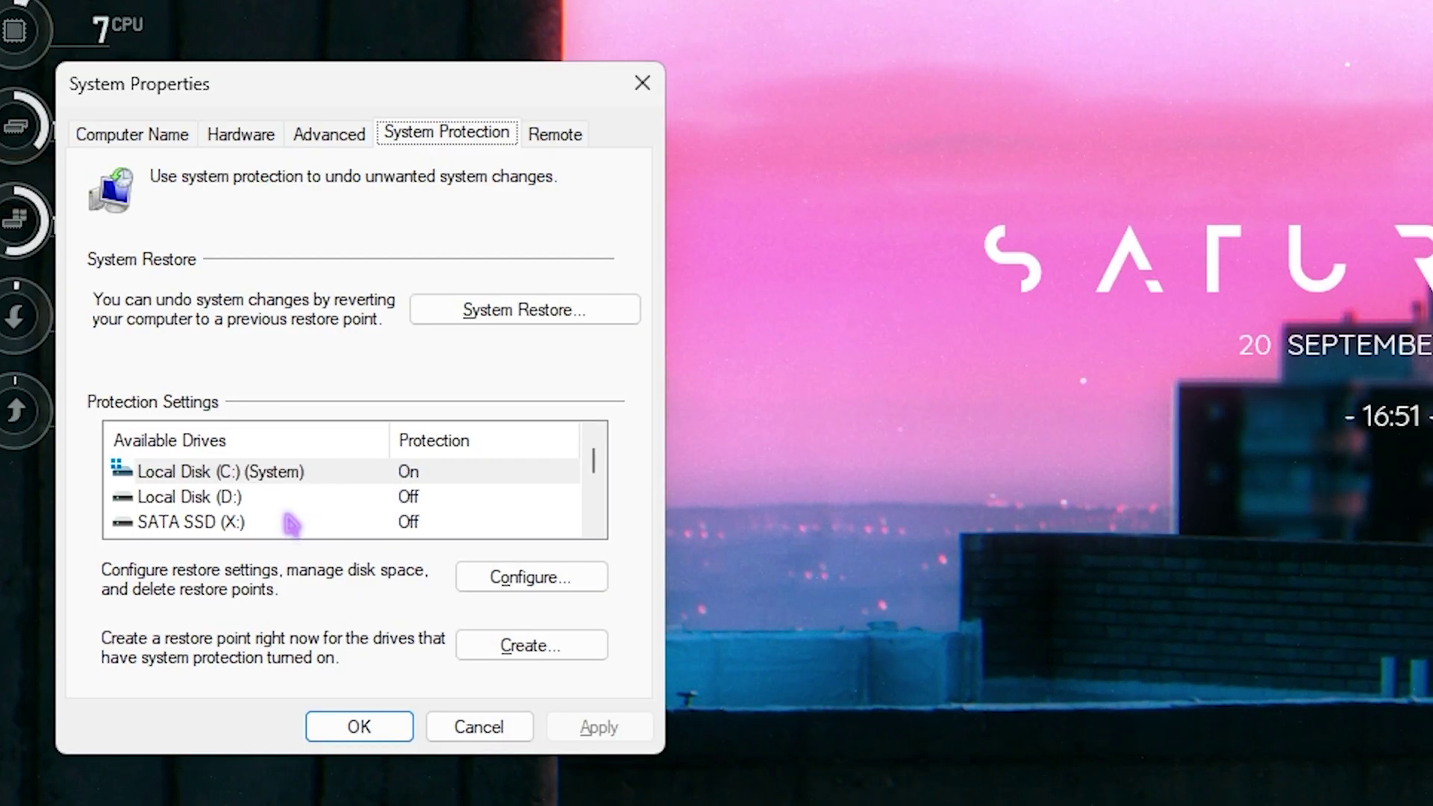
left_click(174, 244)
left_click(527, 643)
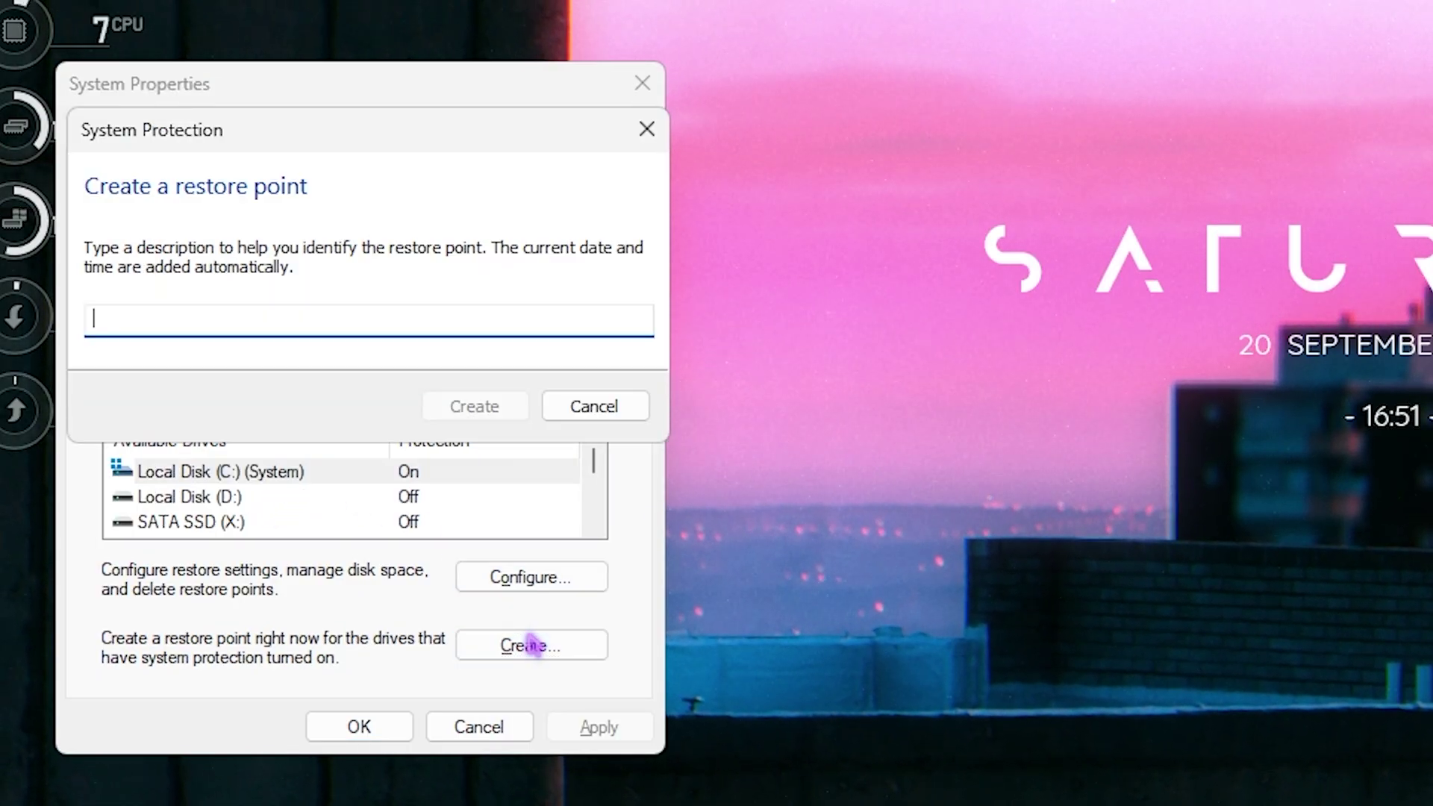
type("ABI")
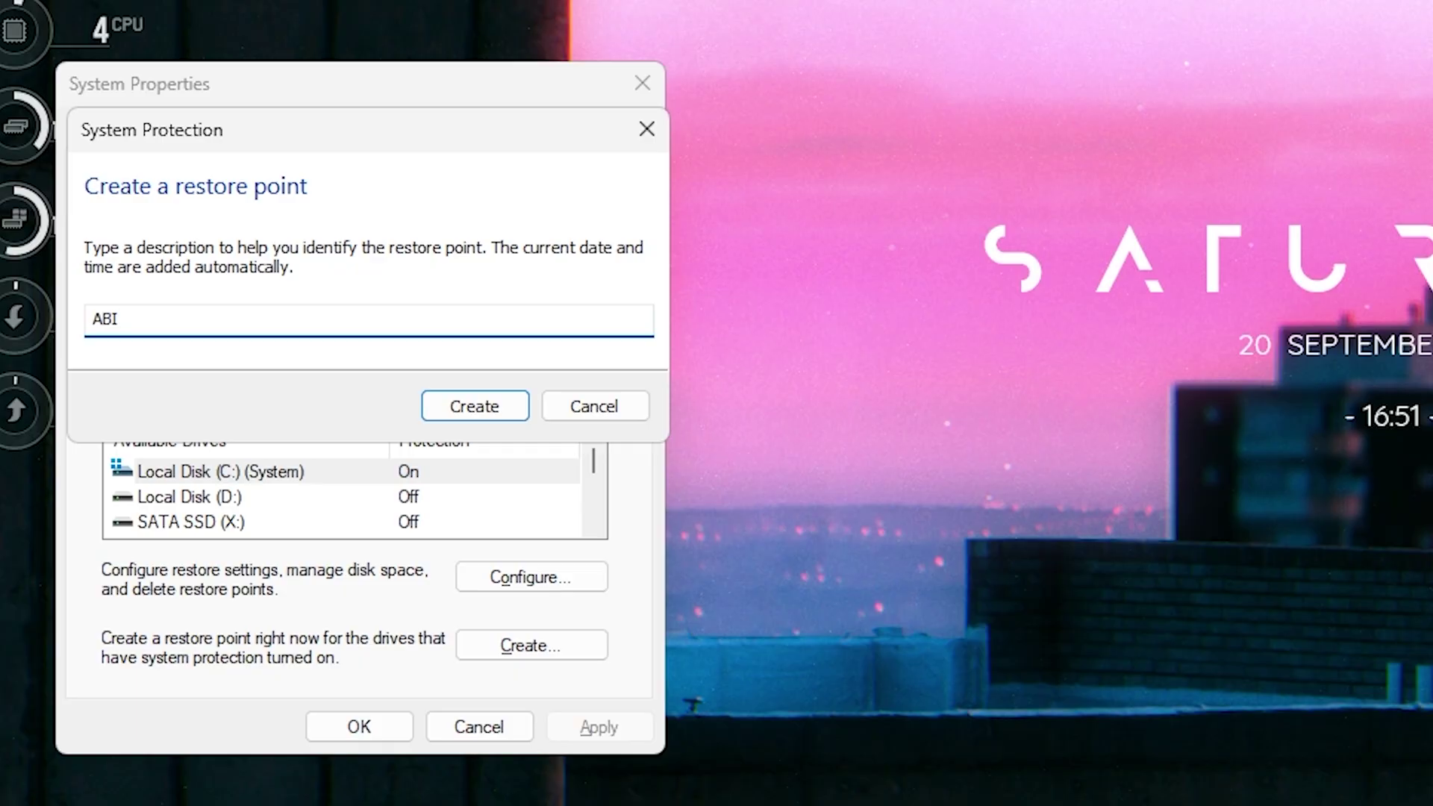
key("Return")
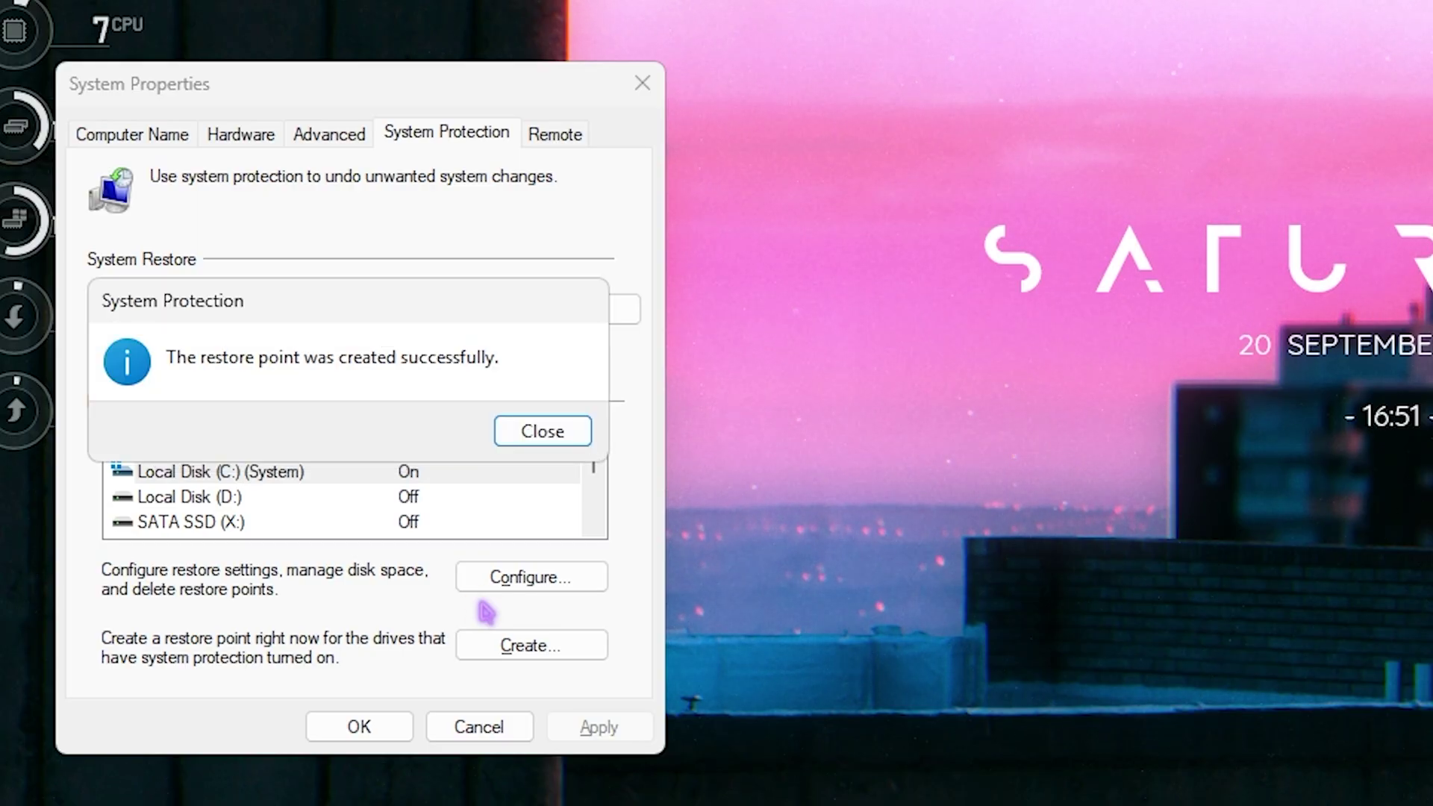
left_click(561, 432)
left_click(640, 88)
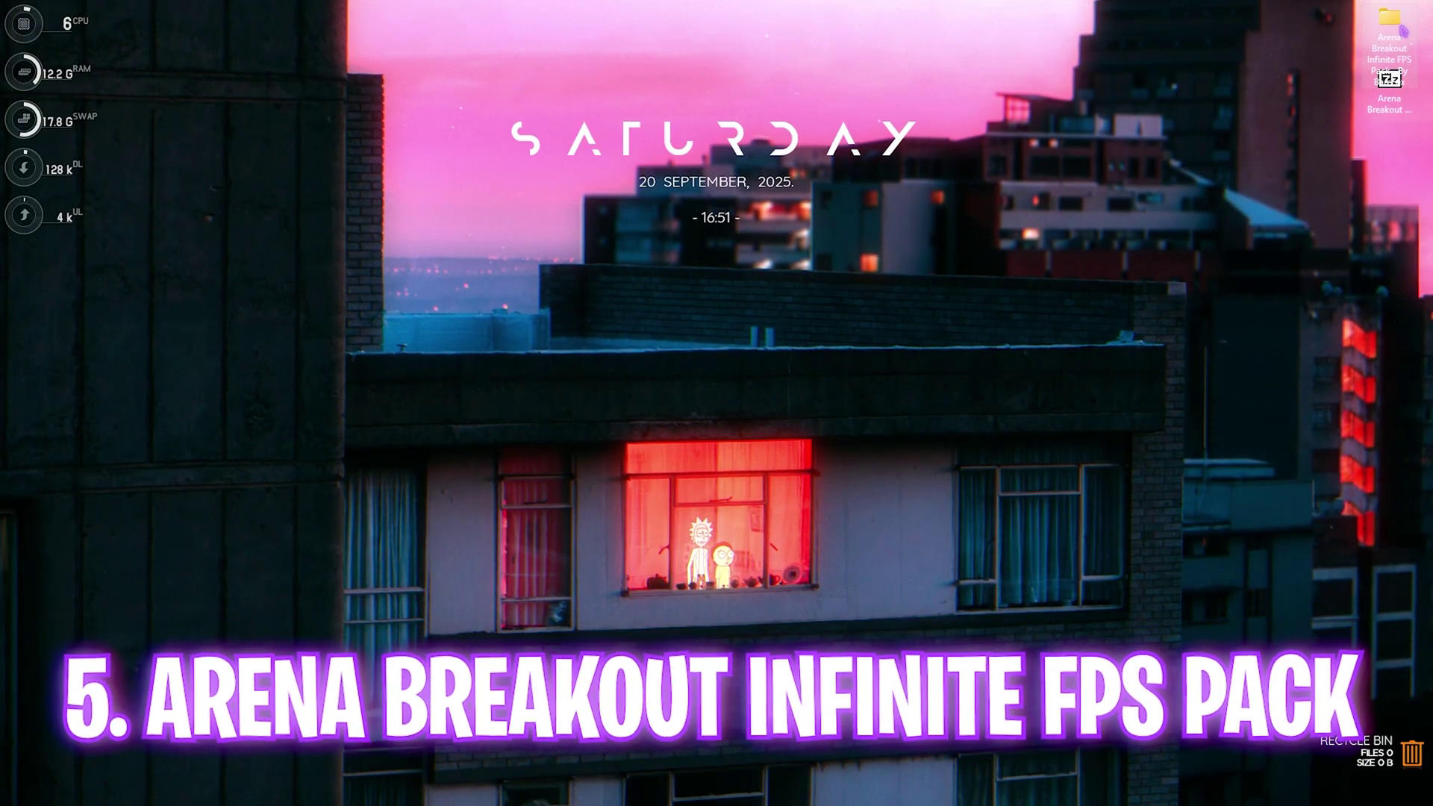
double_click(1406, 33)
left_click(1046, 11)
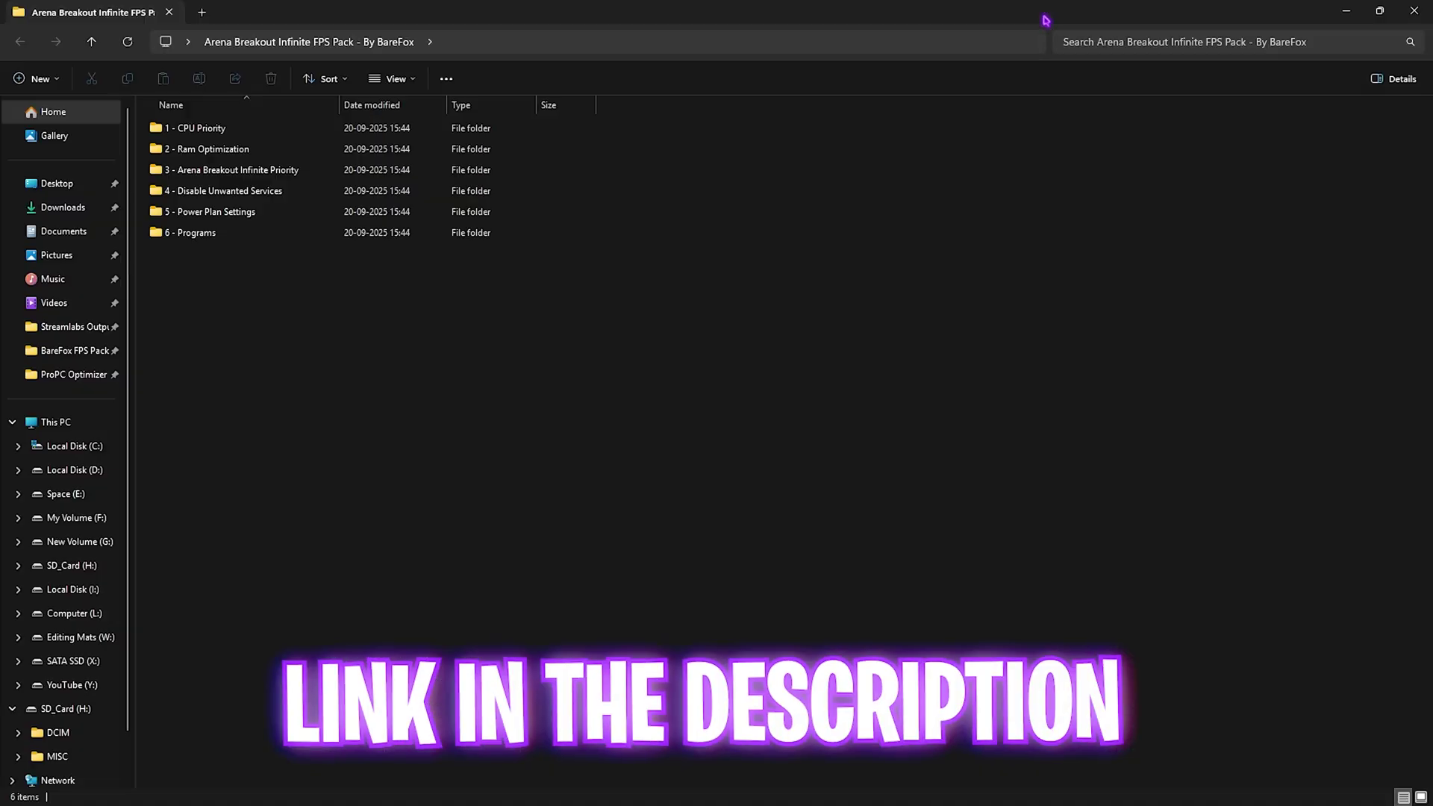
left_click_drag(220, 273, 192, 141)
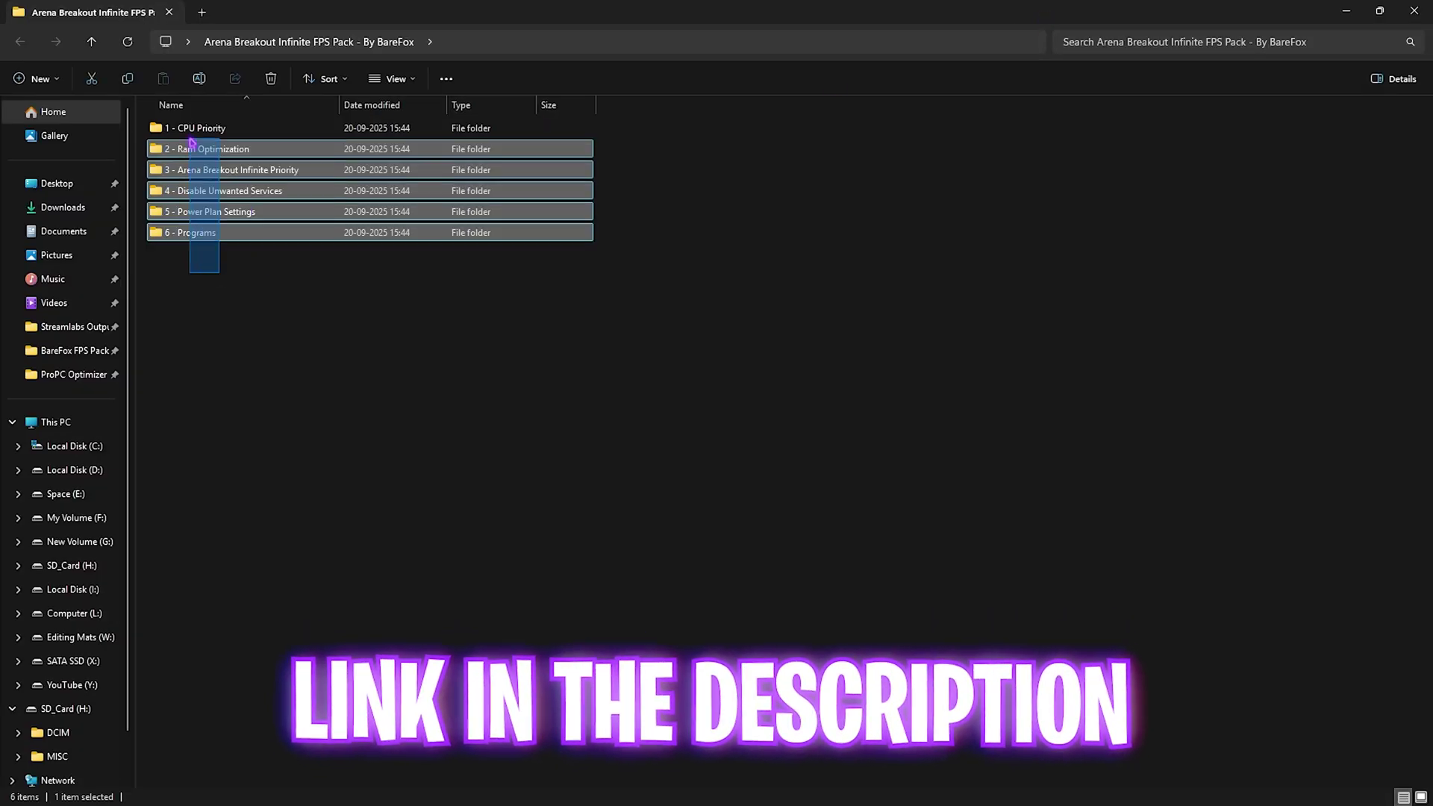
left_click(194, 270)
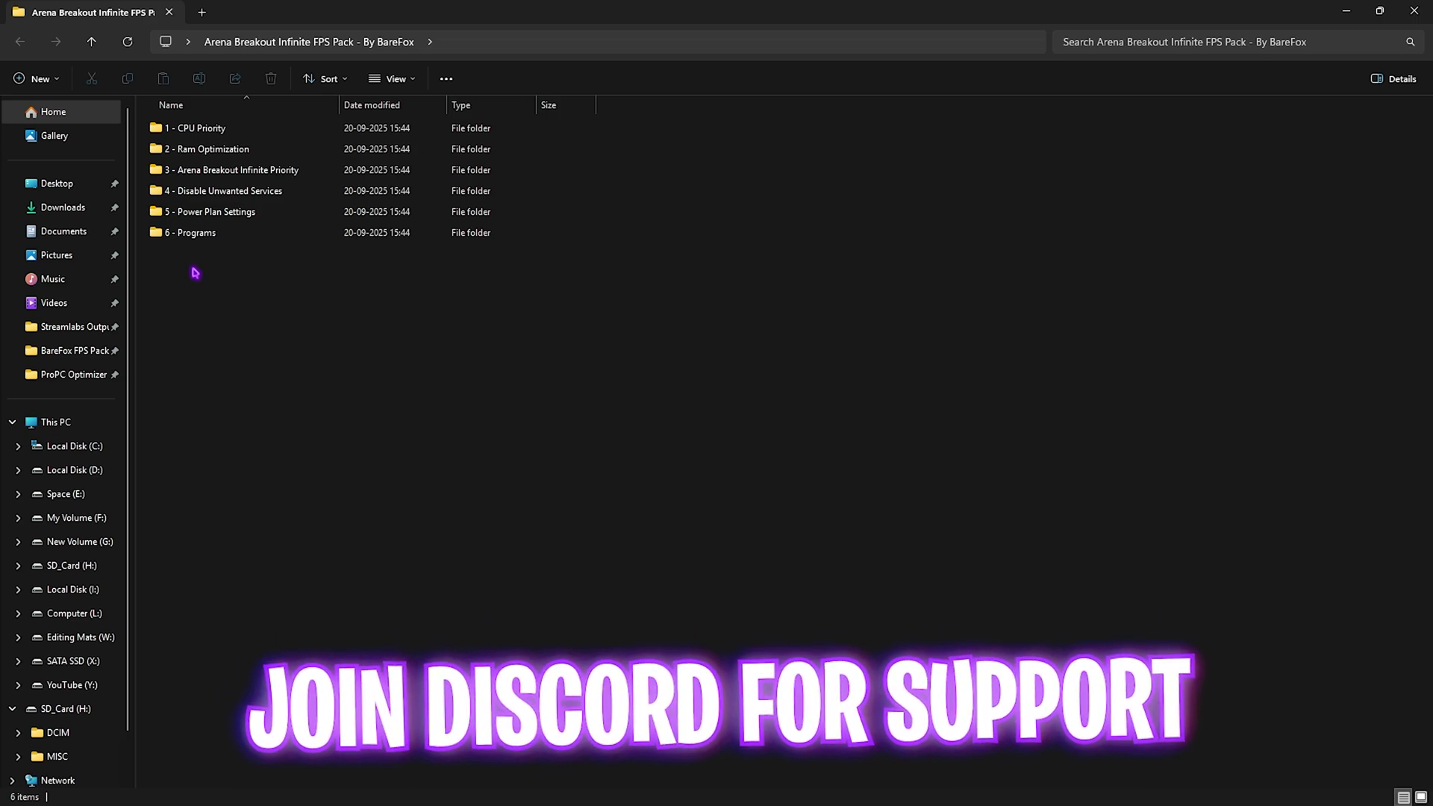
double_click(215, 129)
double_click(219, 129)
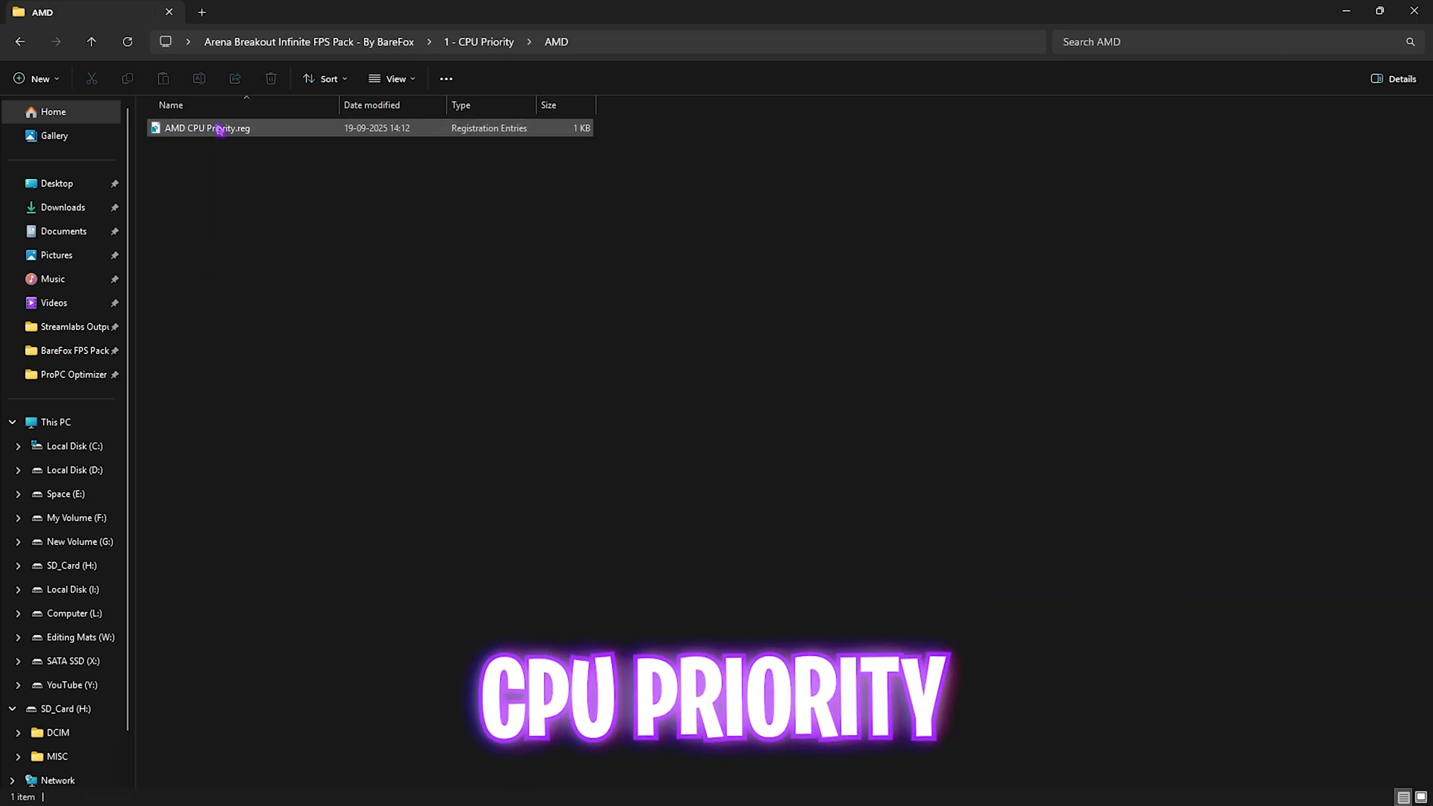
key("alt+Left")
left_click(240, 148)
double_click(240, 147)
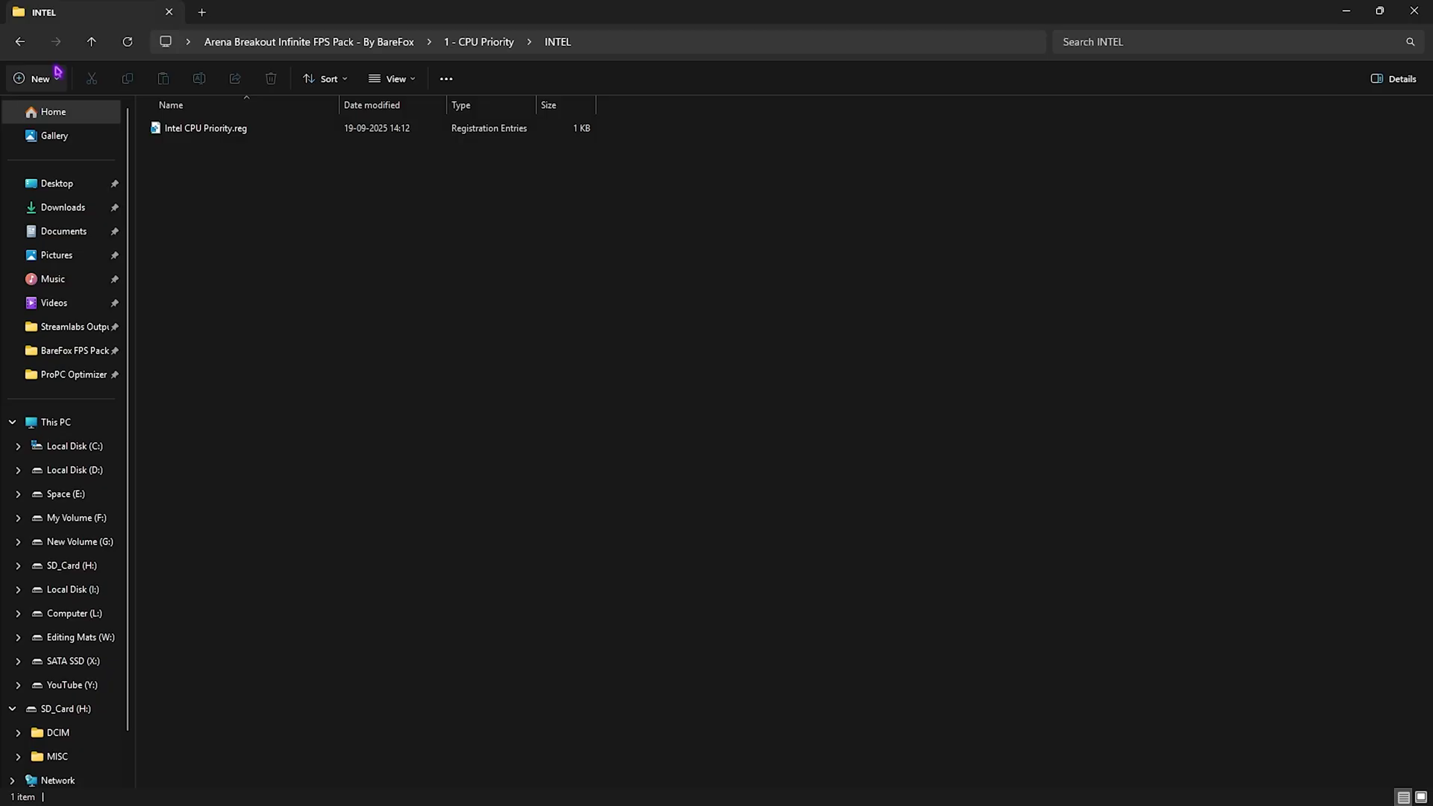
left_click(20, 42)
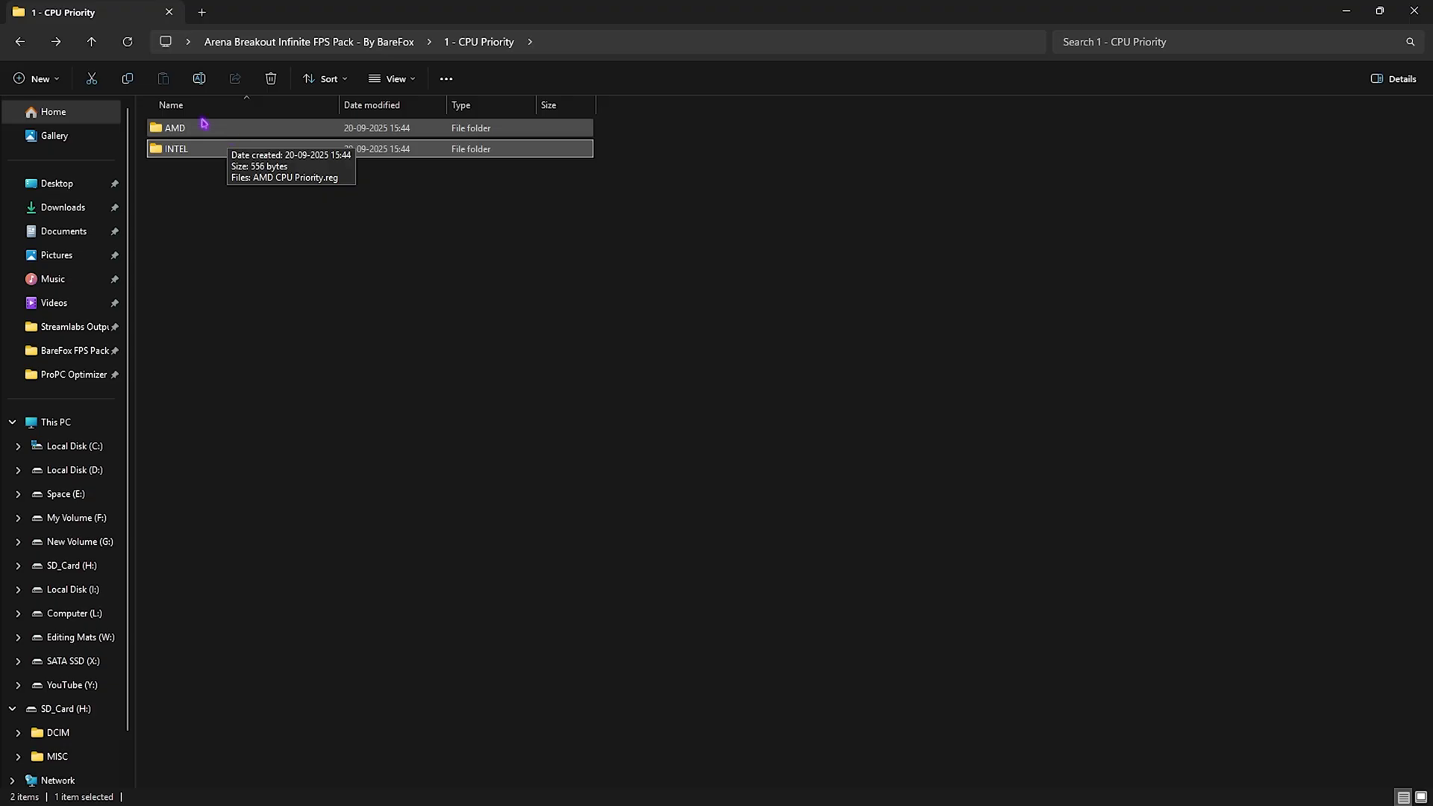
key("alt+Left")
left_click(223, 153)
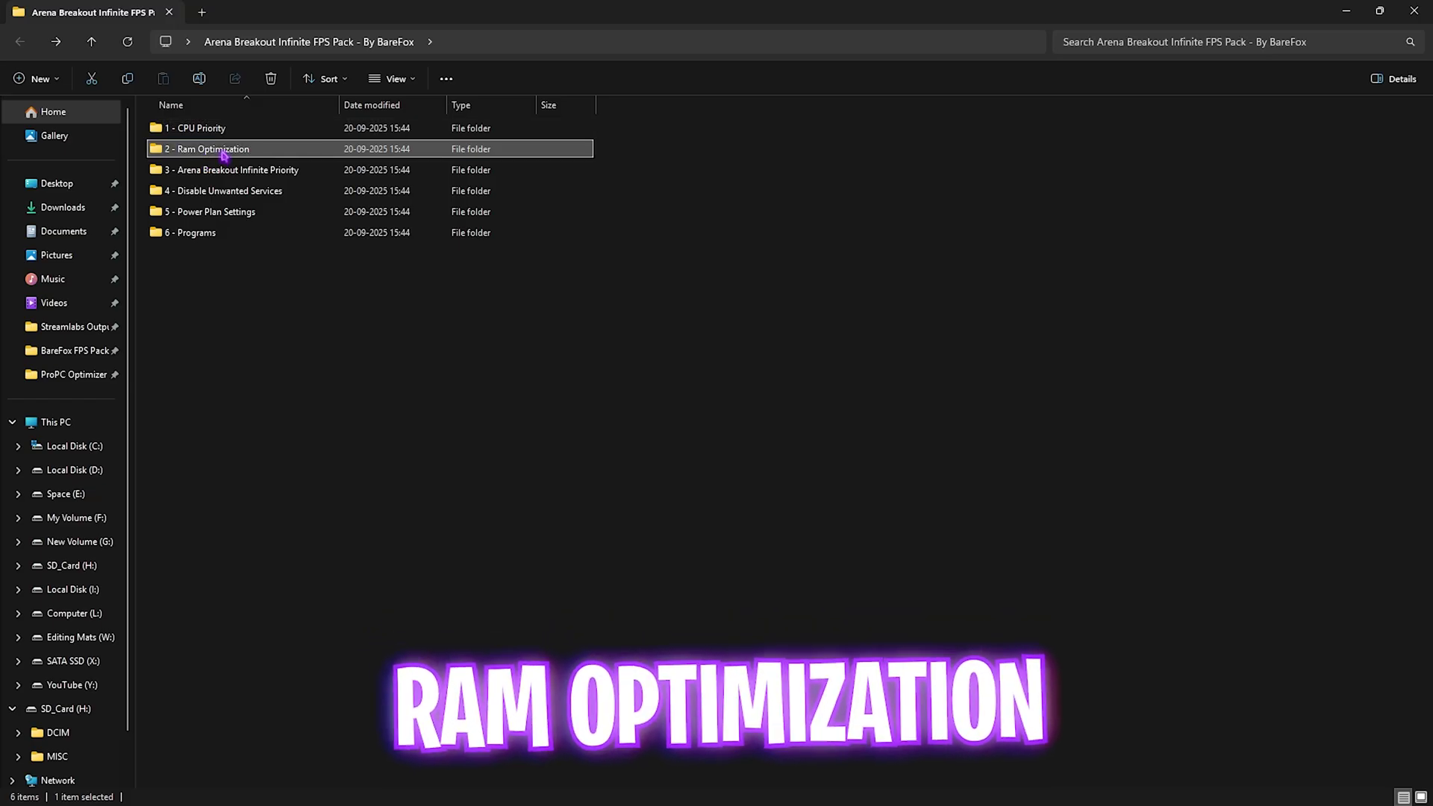
double_click(223, 151)
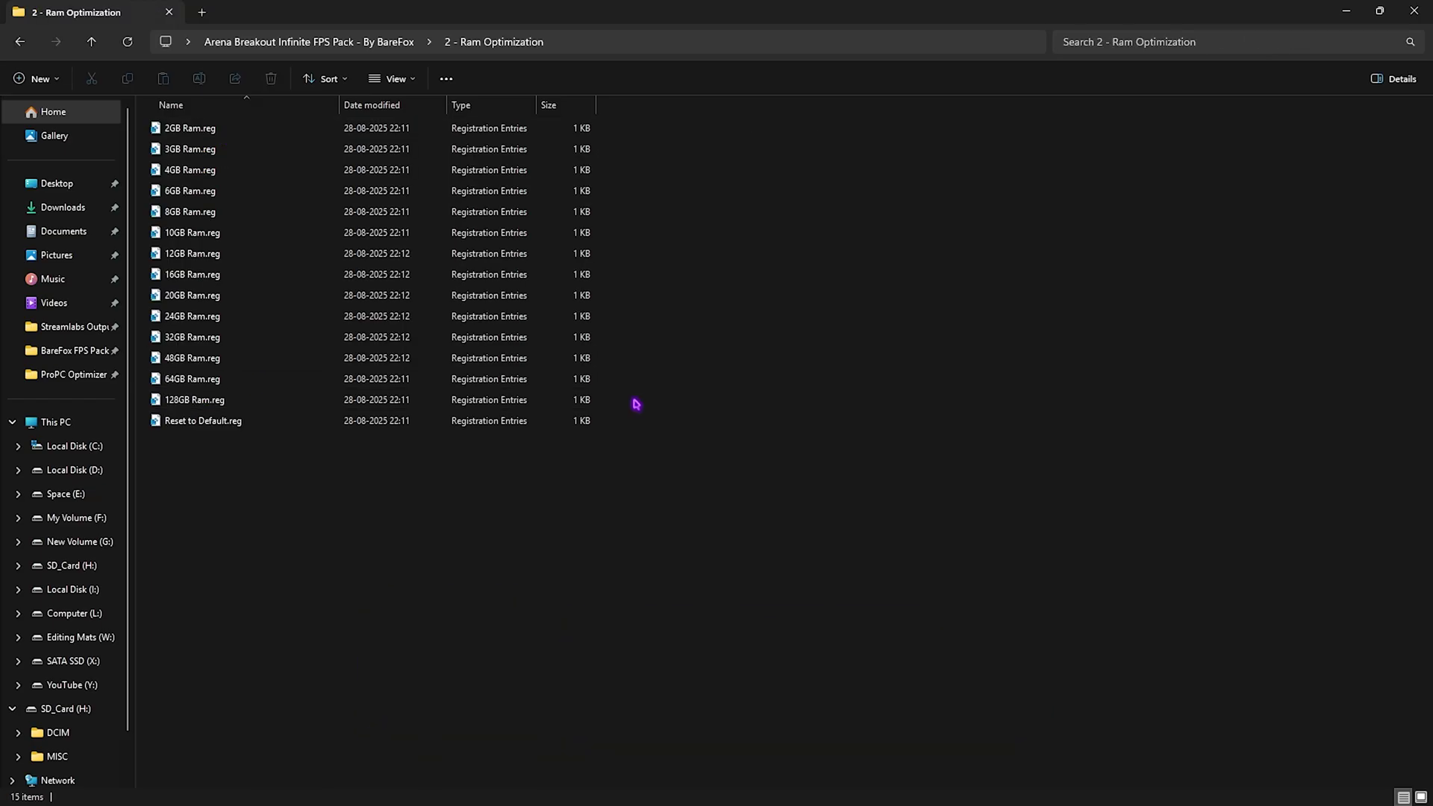
left_click_drag(636, 404, 585, 112)
left_click(195, 342)
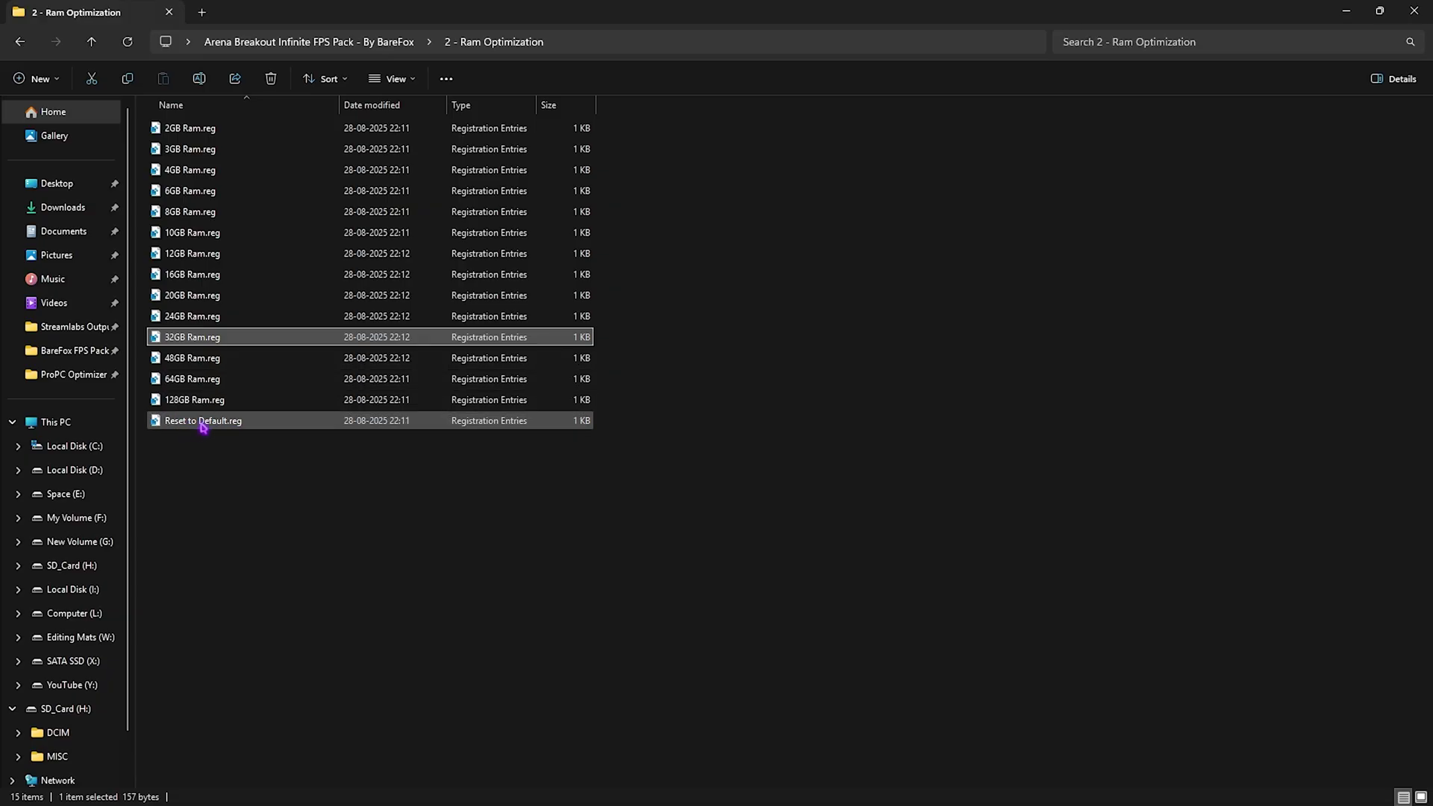
left_click(309, 41)
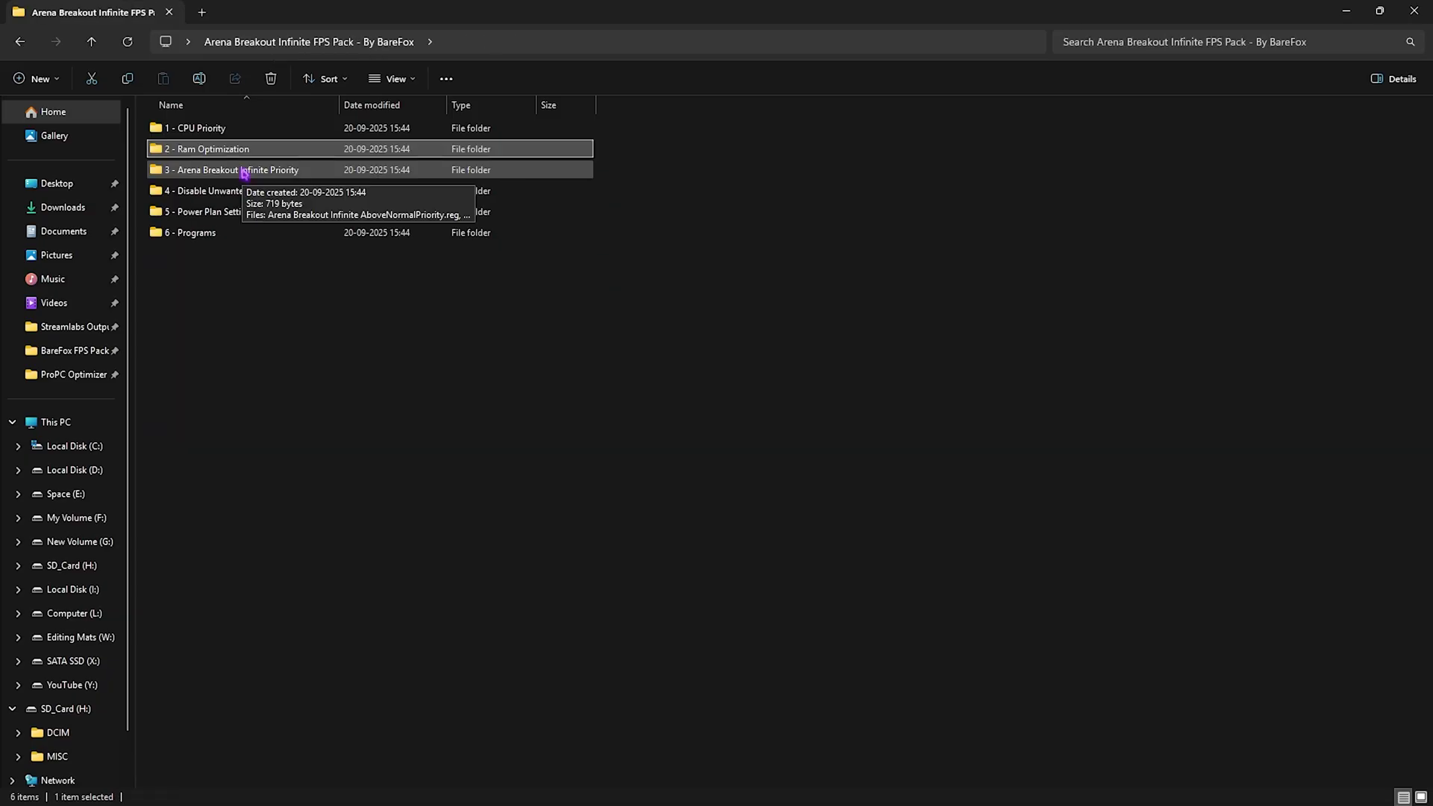
double_click(244, 170)
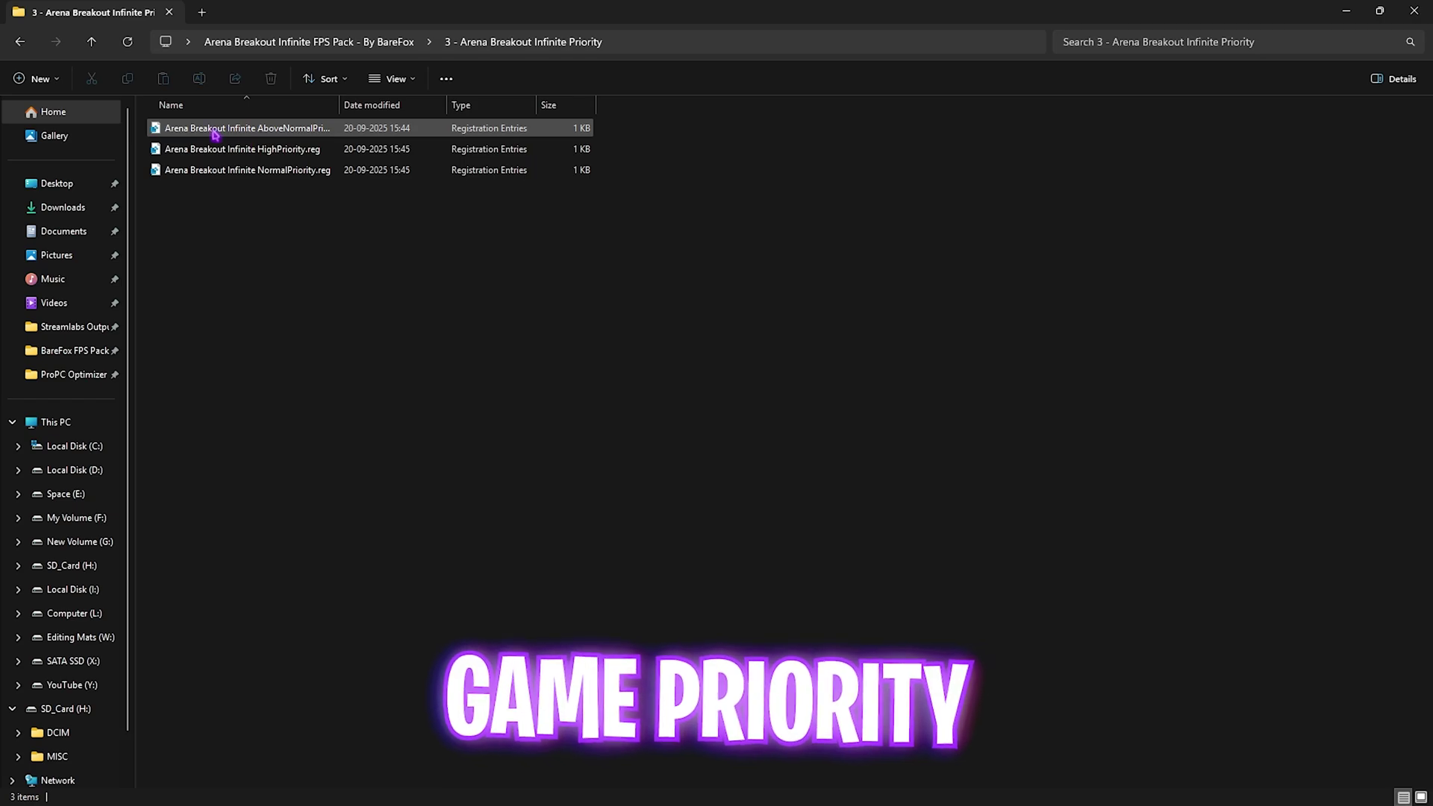
left_click(268, 170)
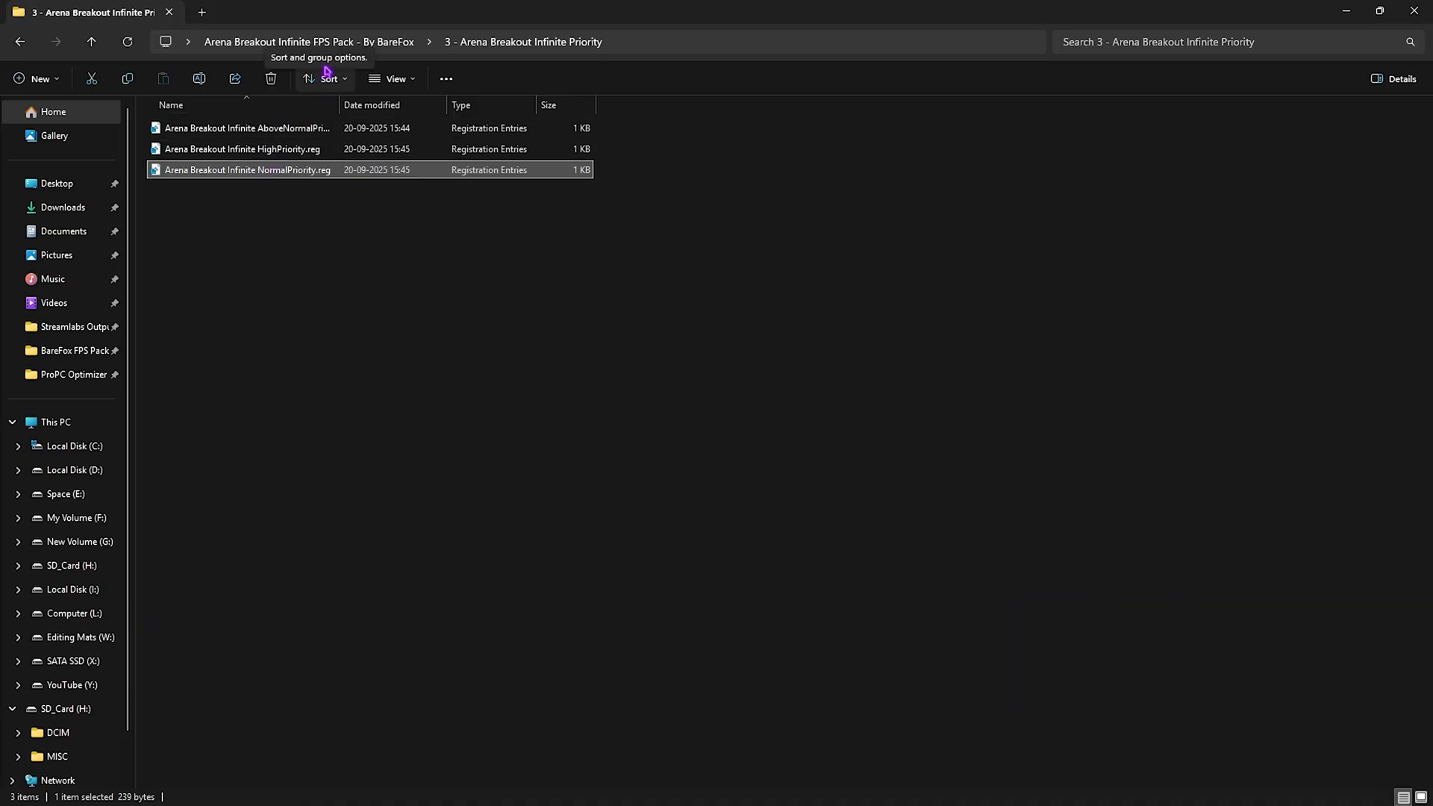
left_click(328, 42)
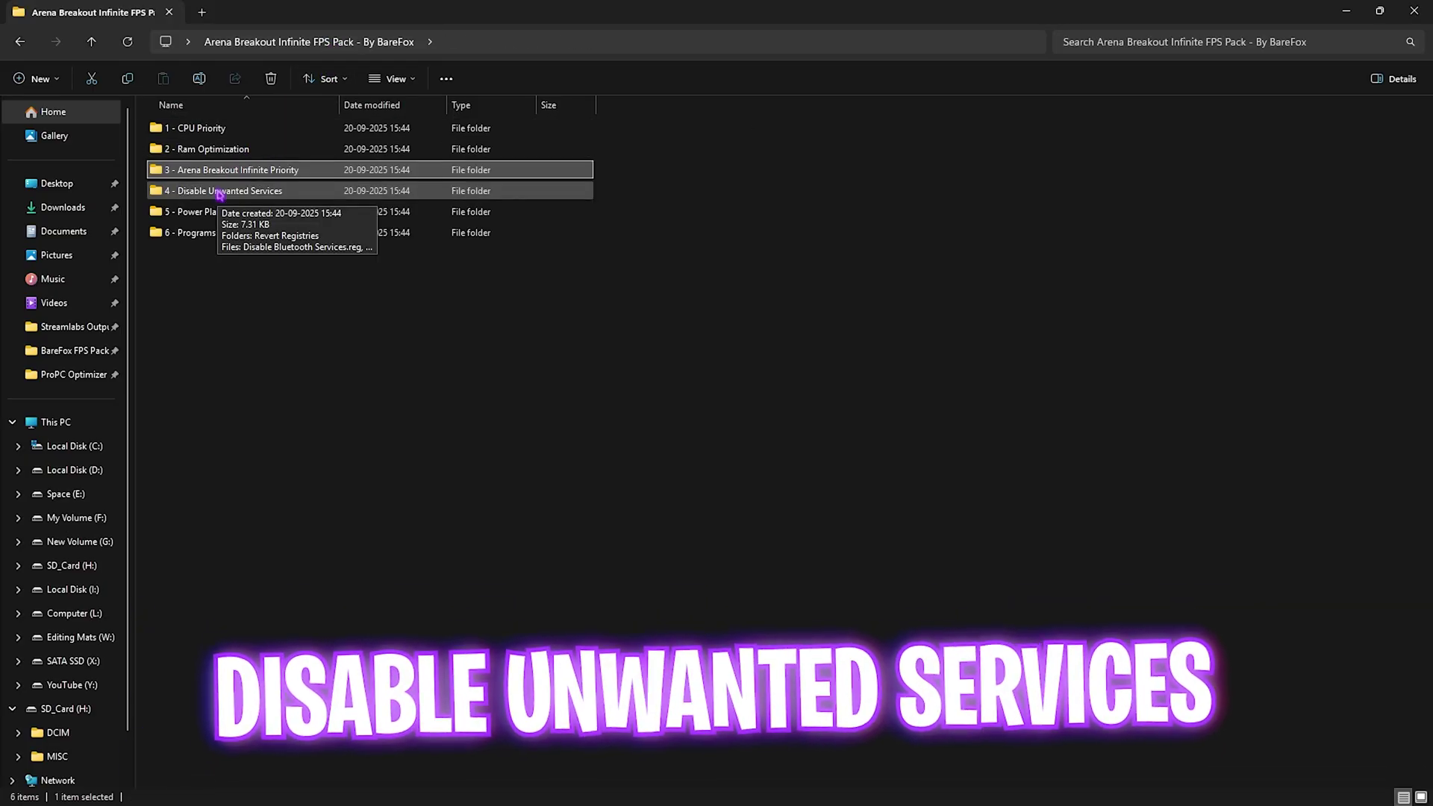
left_click(220, 193)
double_click(221, 193)
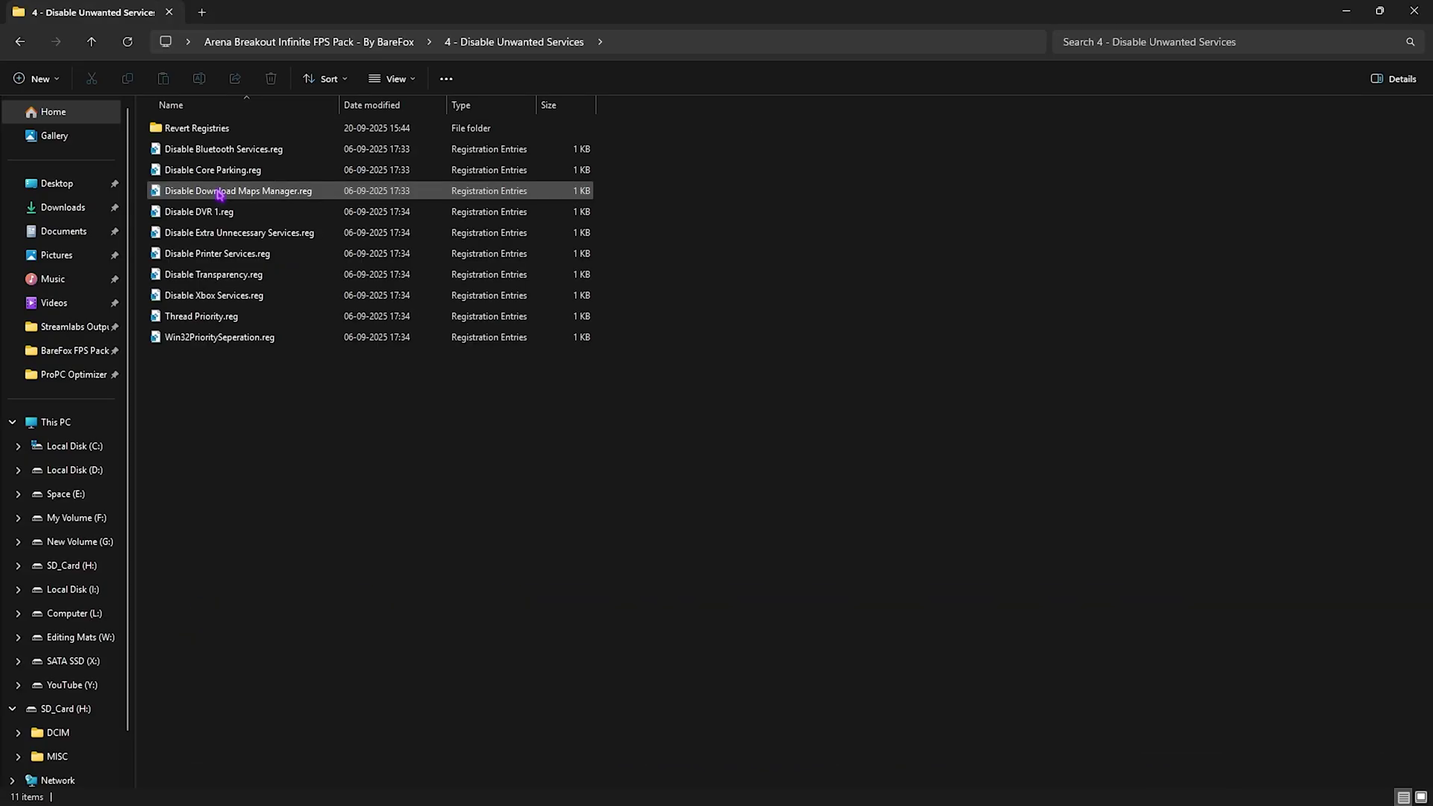
left_click_drag(227, 415, 252, 150)
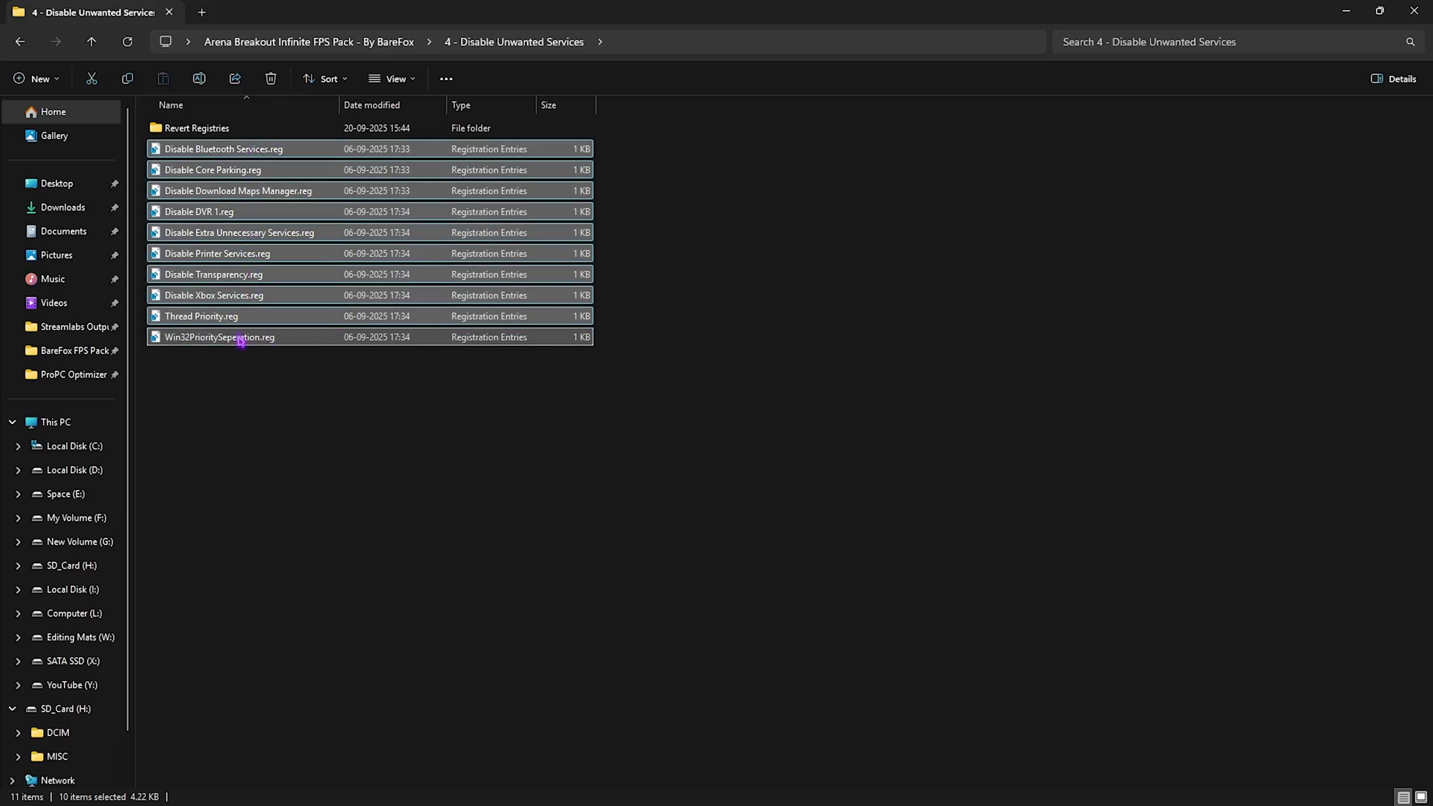
key("ctrl+a")
left_click(275, 153)
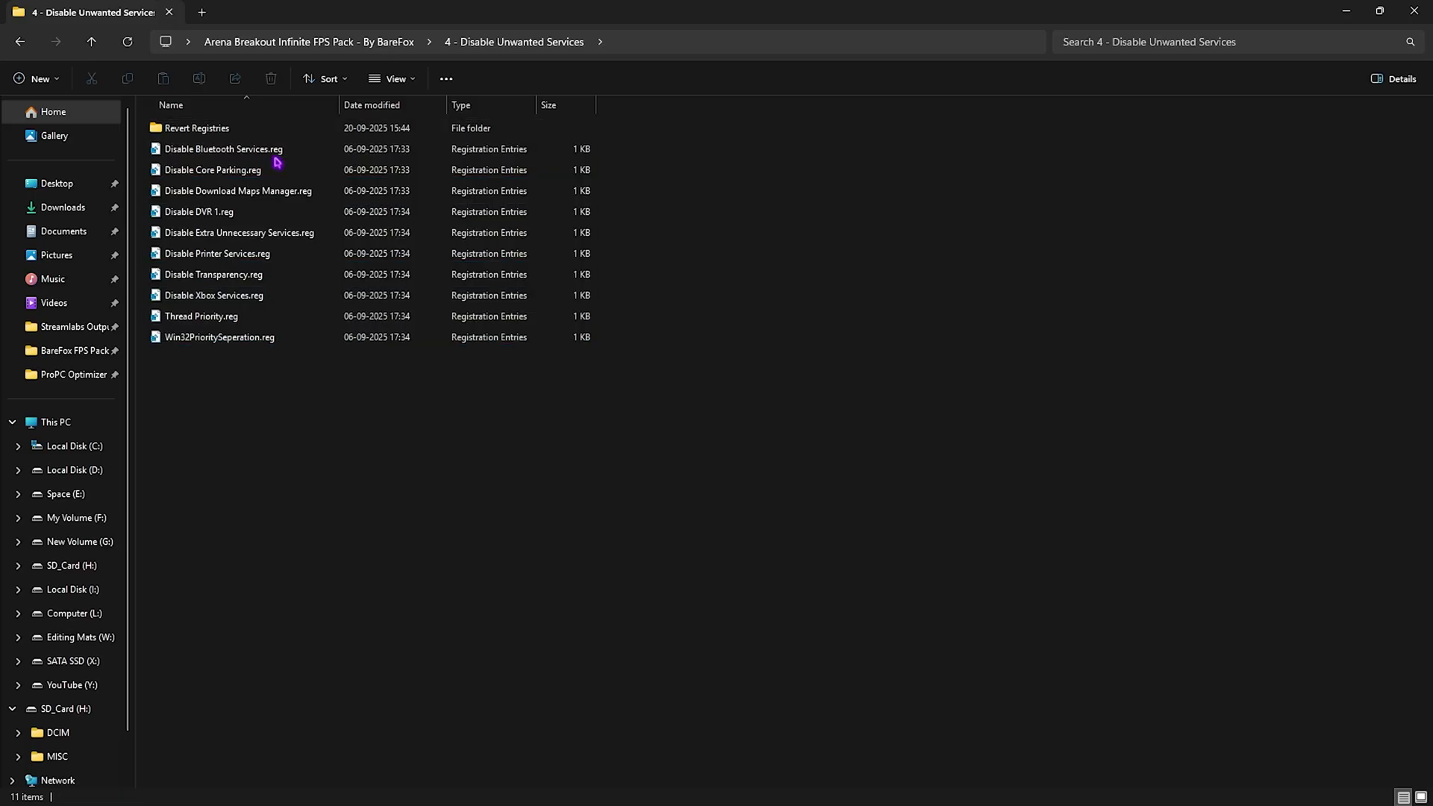
left_click(239, 251, "ctrl")
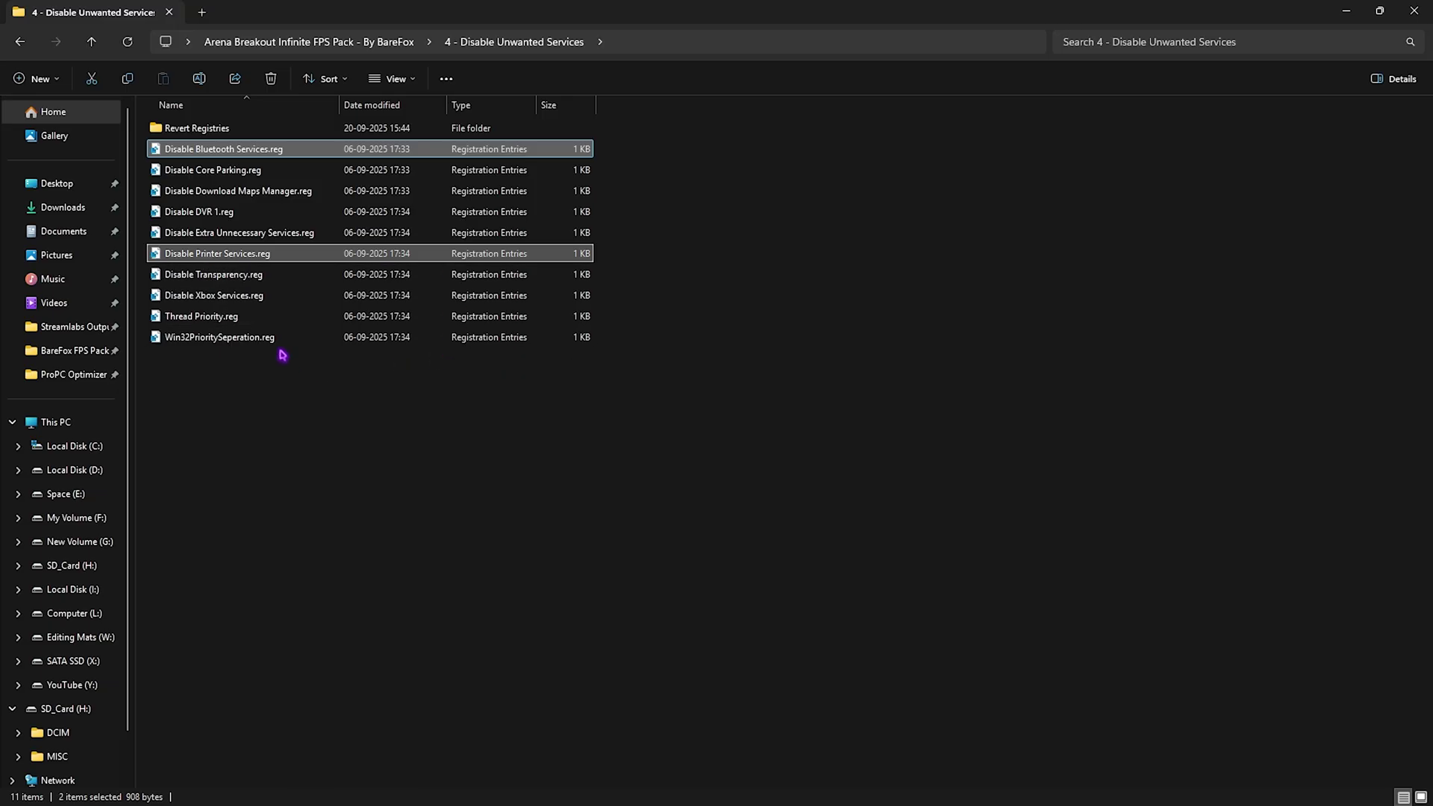
double_click(222, 133)
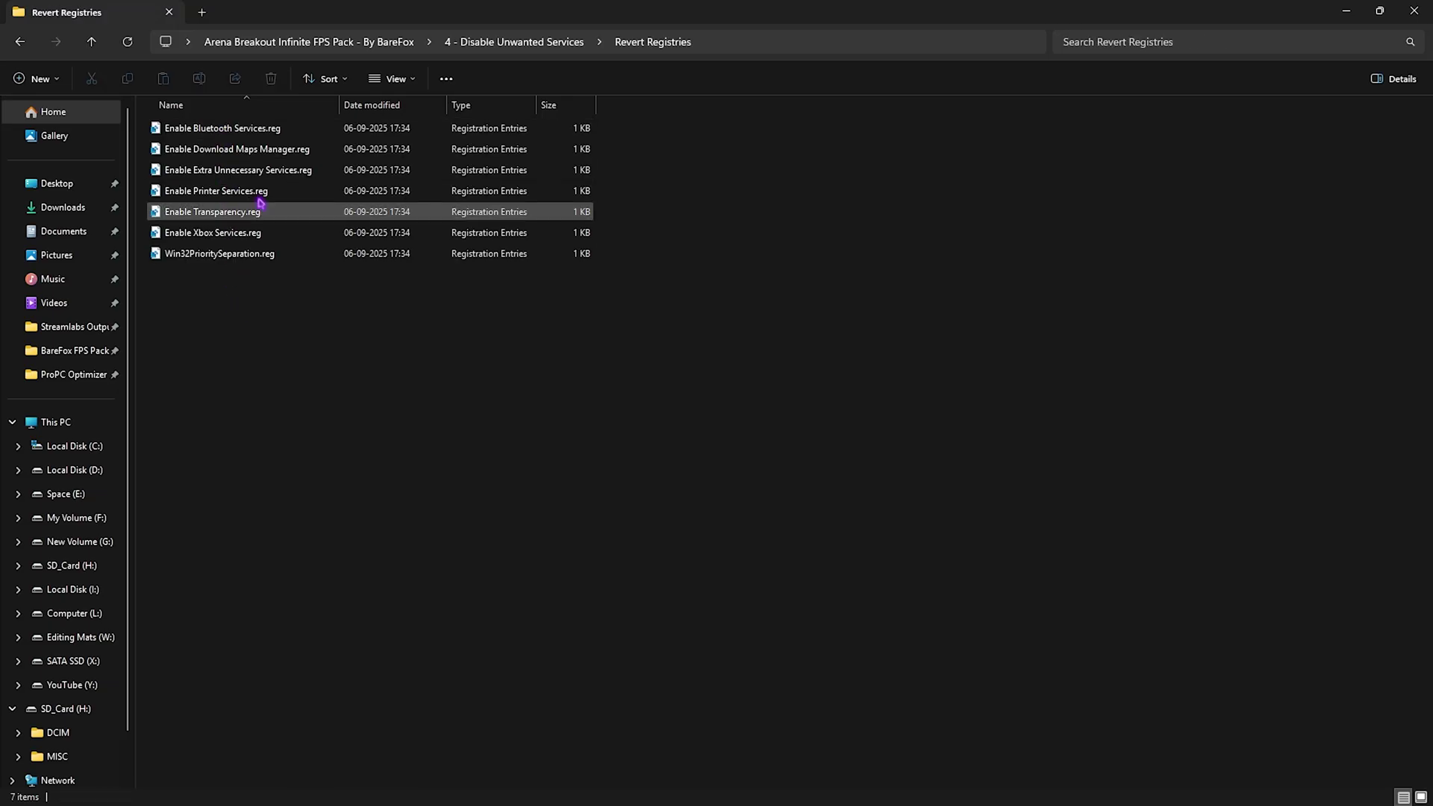
key("alt+Up")
key("alt+Up")
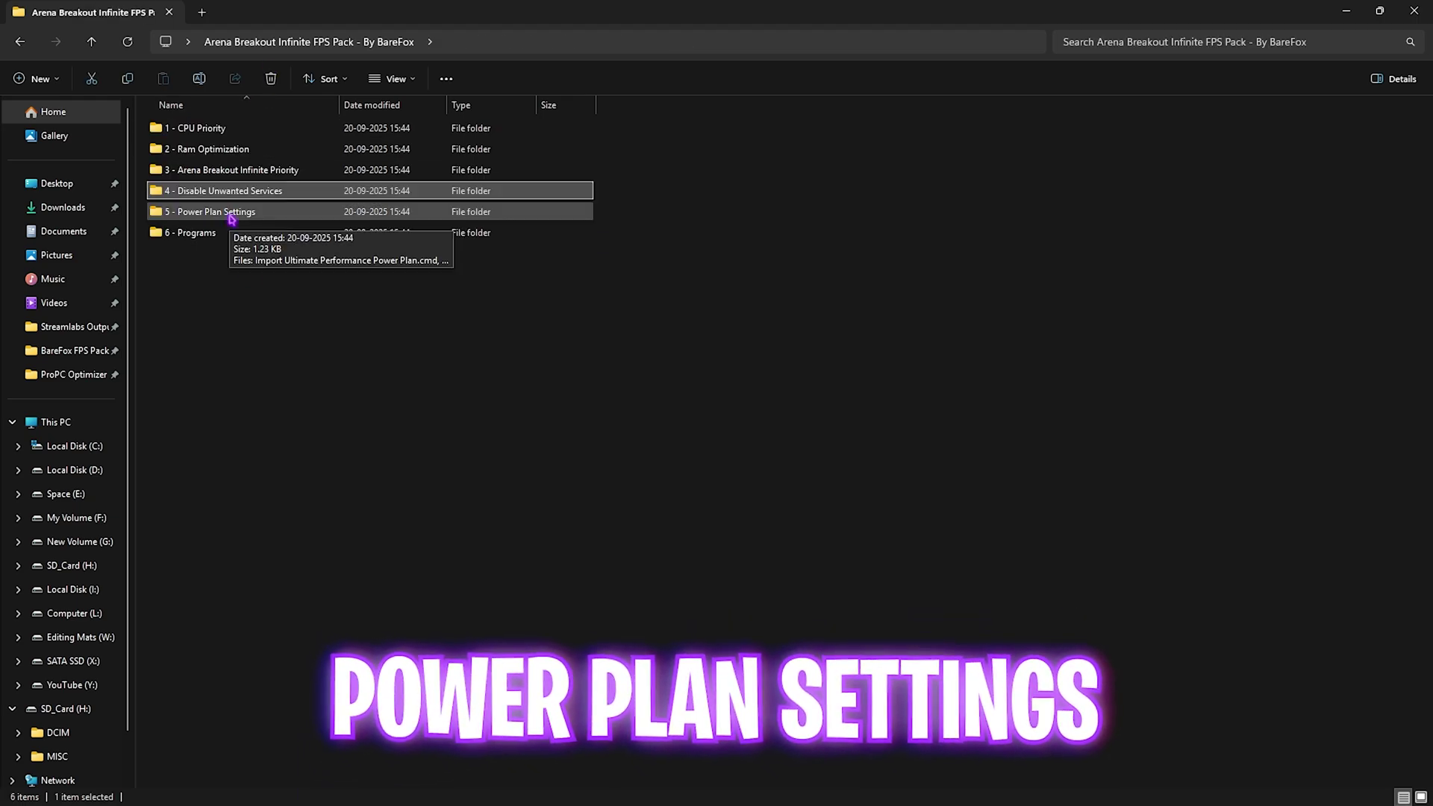
double_click(230, 215)
right_click(220, 128)
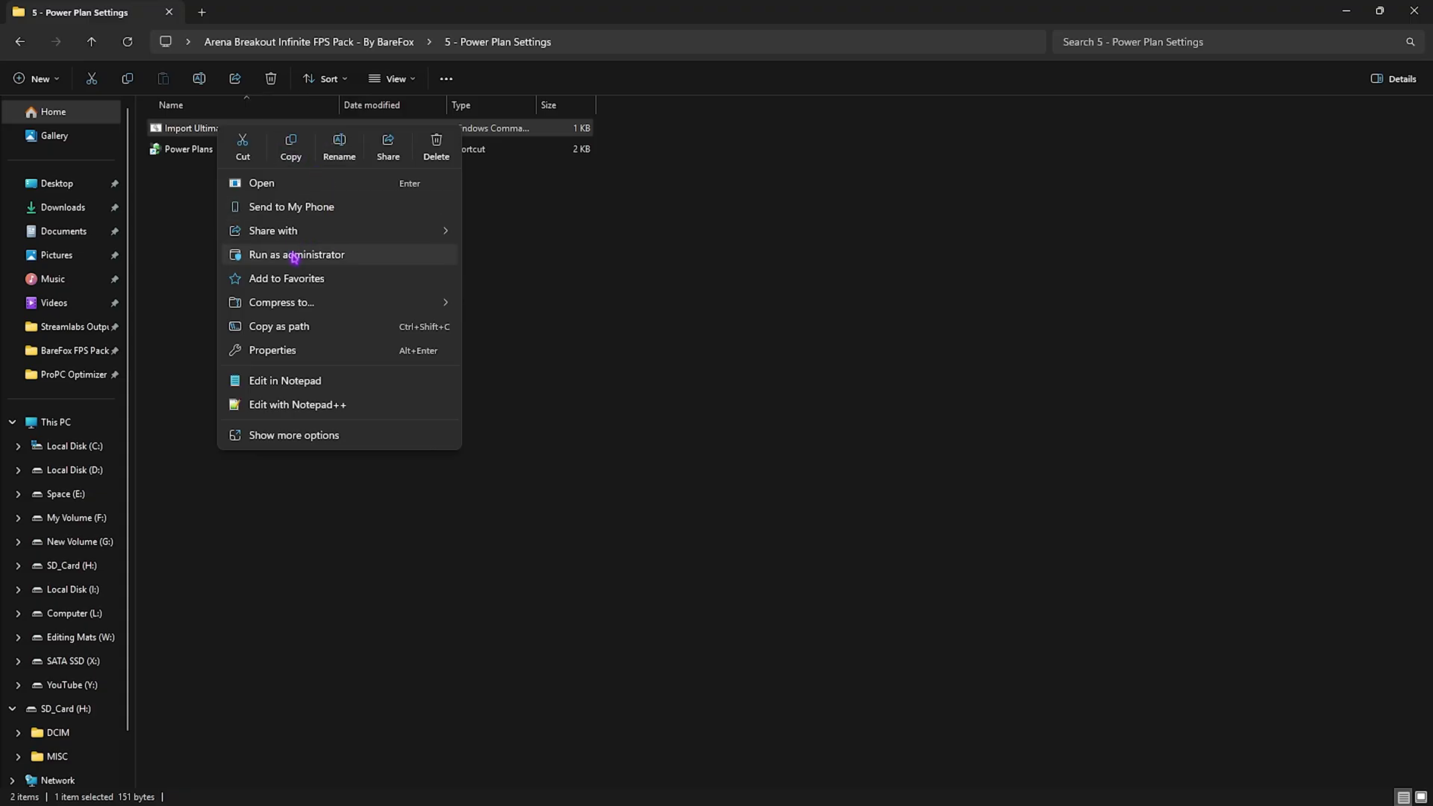
left_click(177, 213)
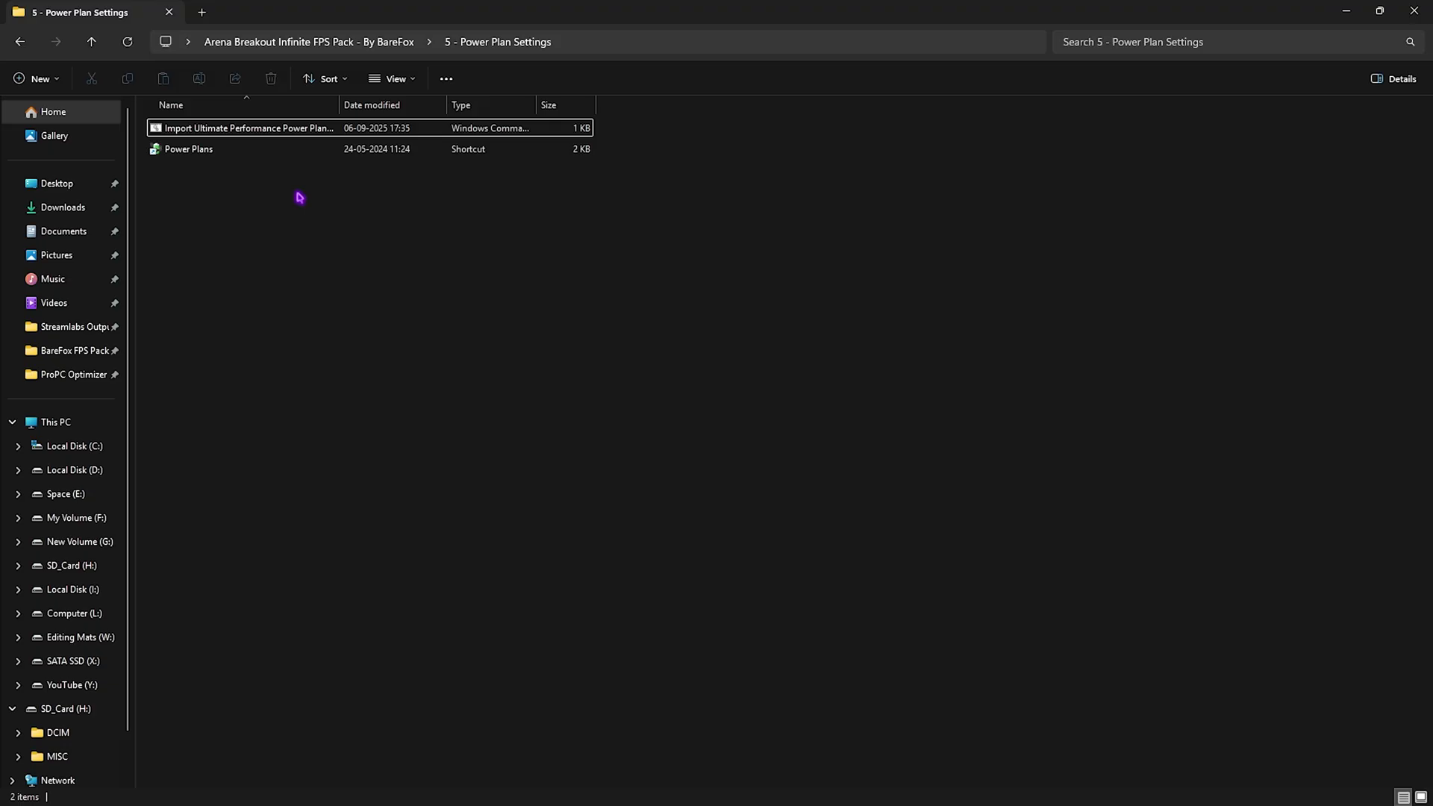
double_click(196, 154)
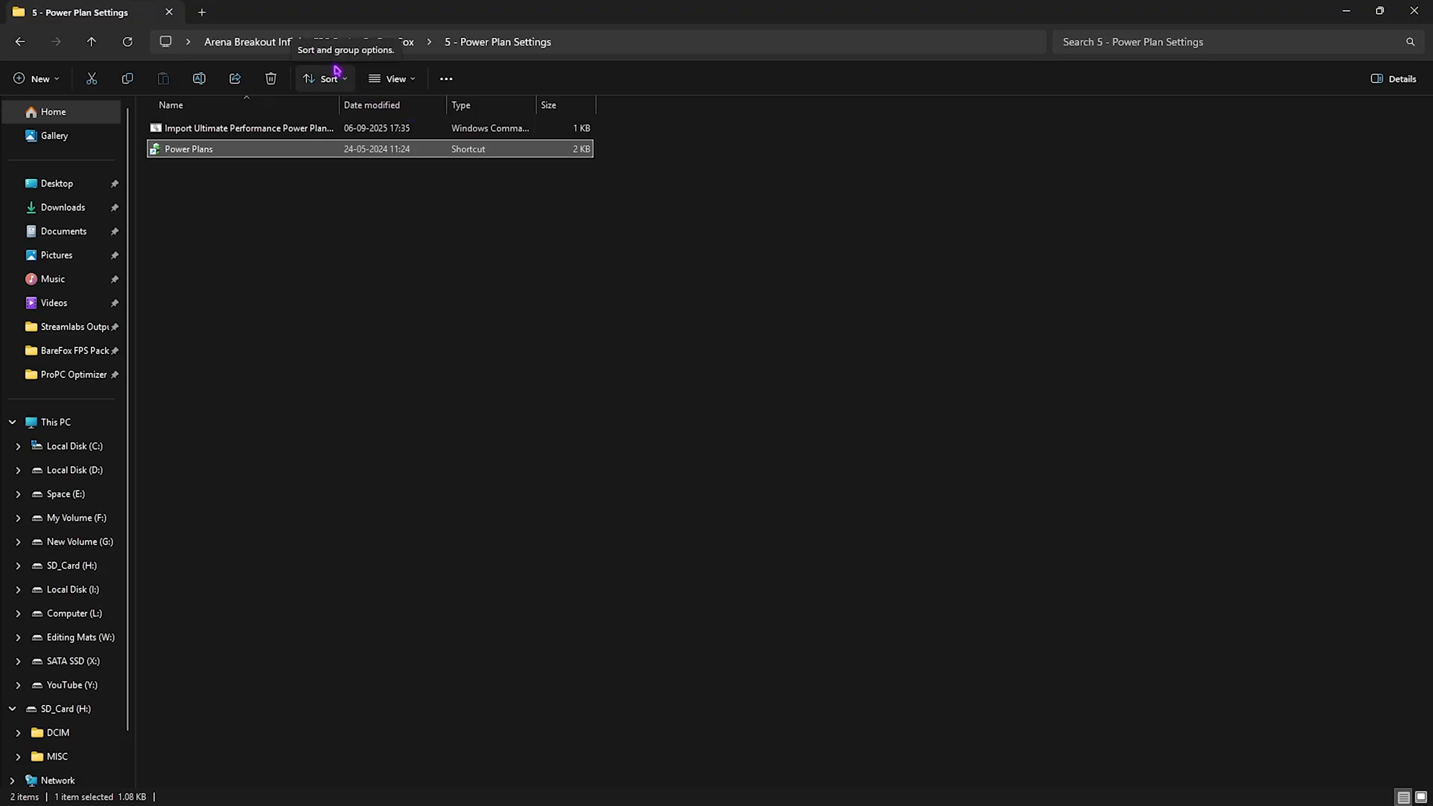
Run Clean Temporary Files.bat from the 6 - Programs folder as administrator to delete temp files
key("alt+Up")
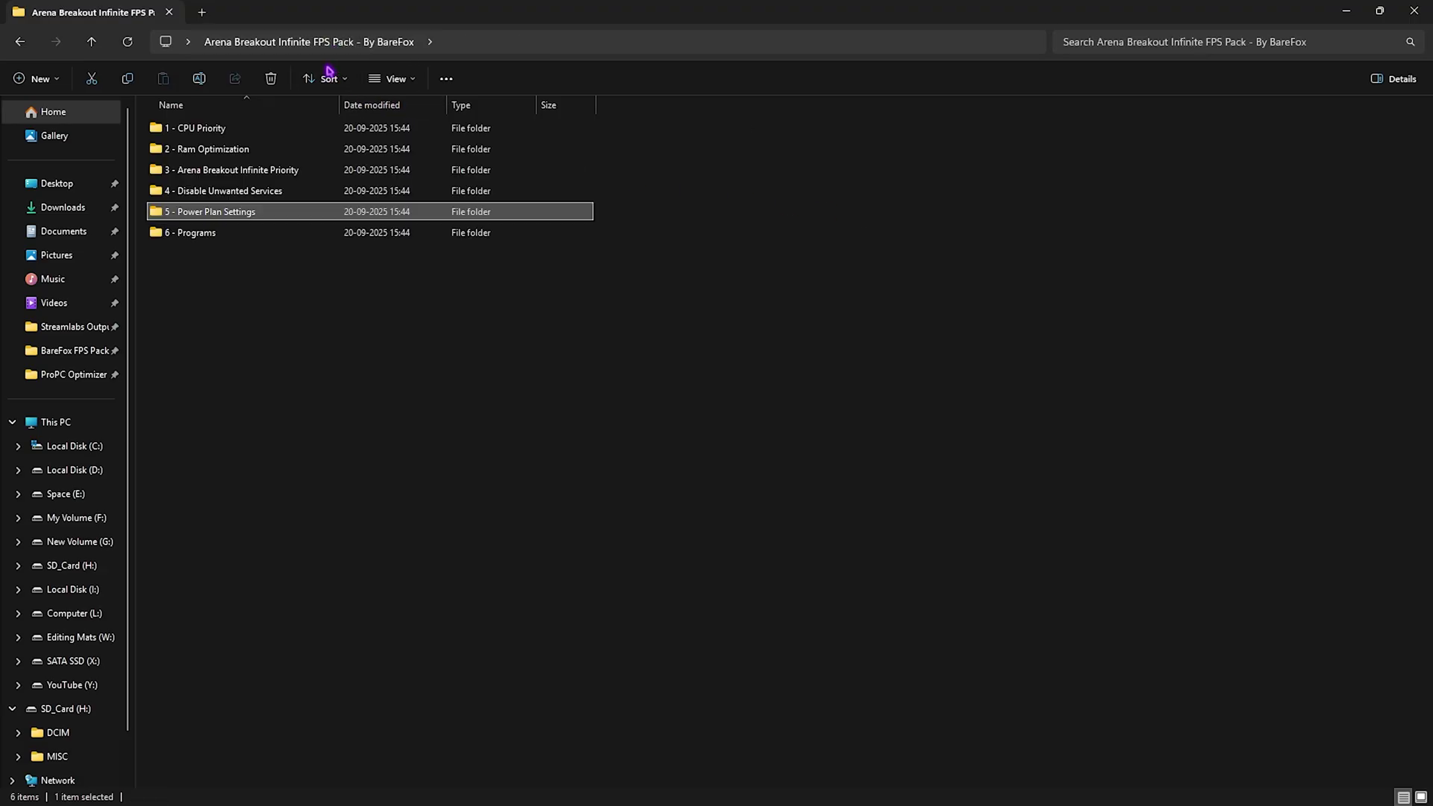
double_click(242, 229)
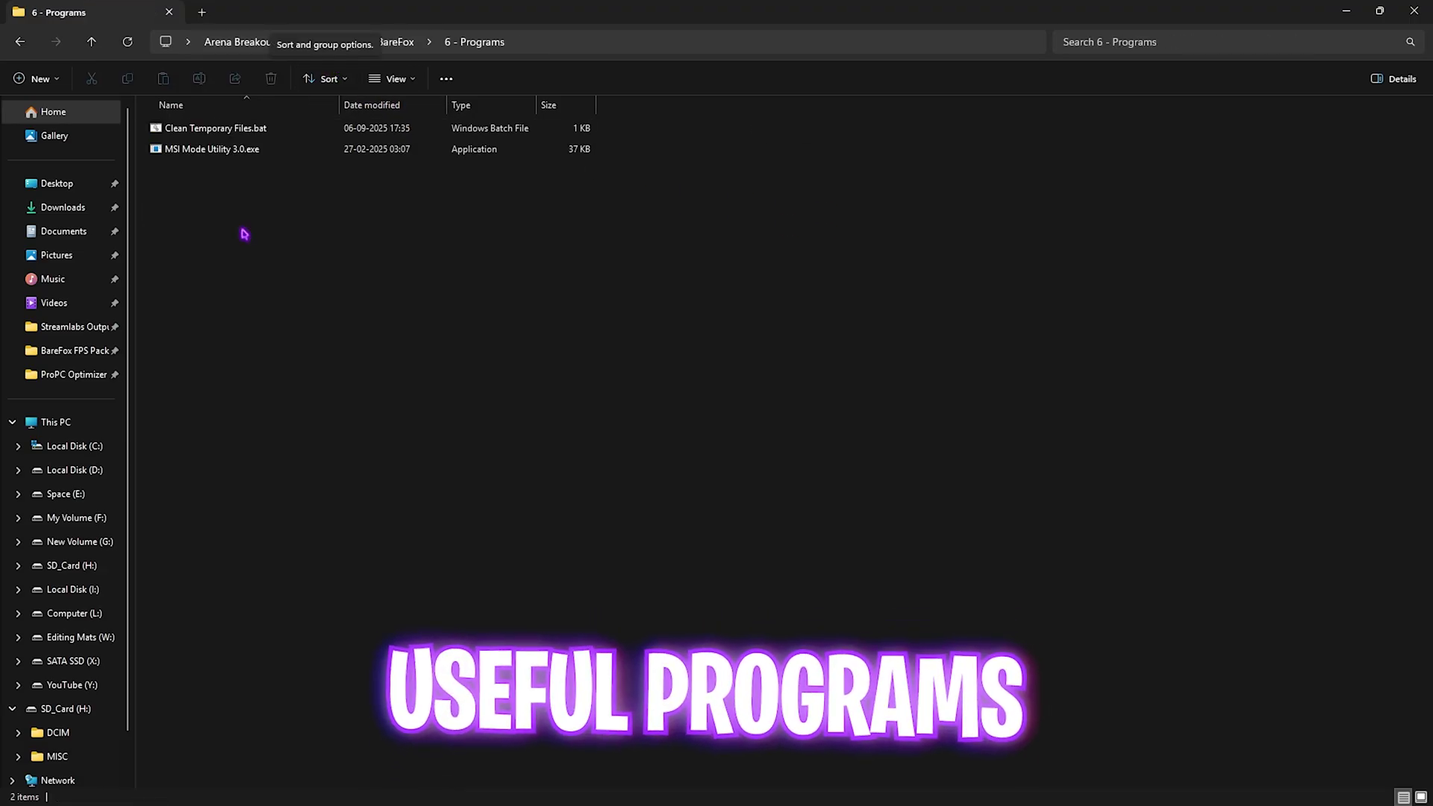
right_click(231, 139)
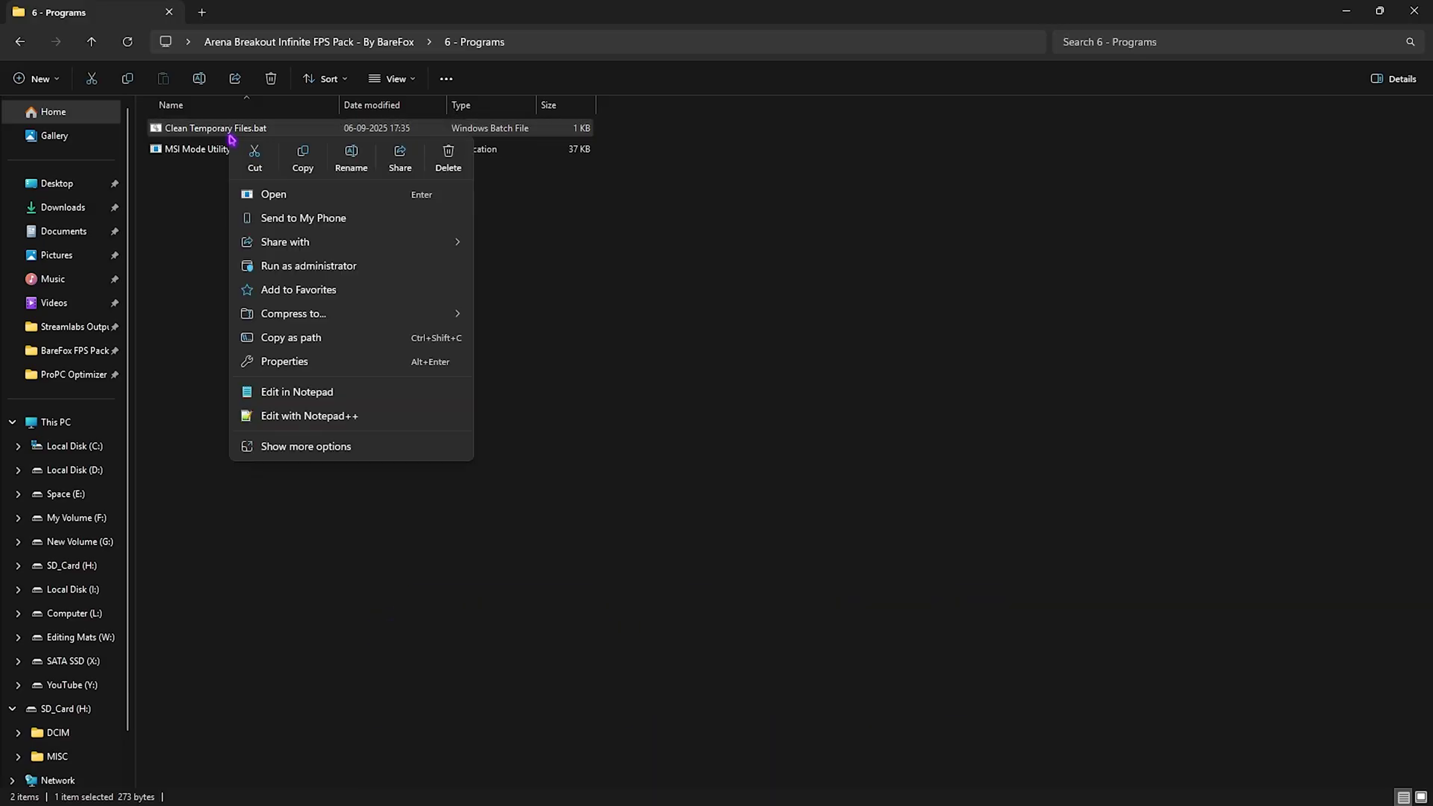
left_click(275, 265)
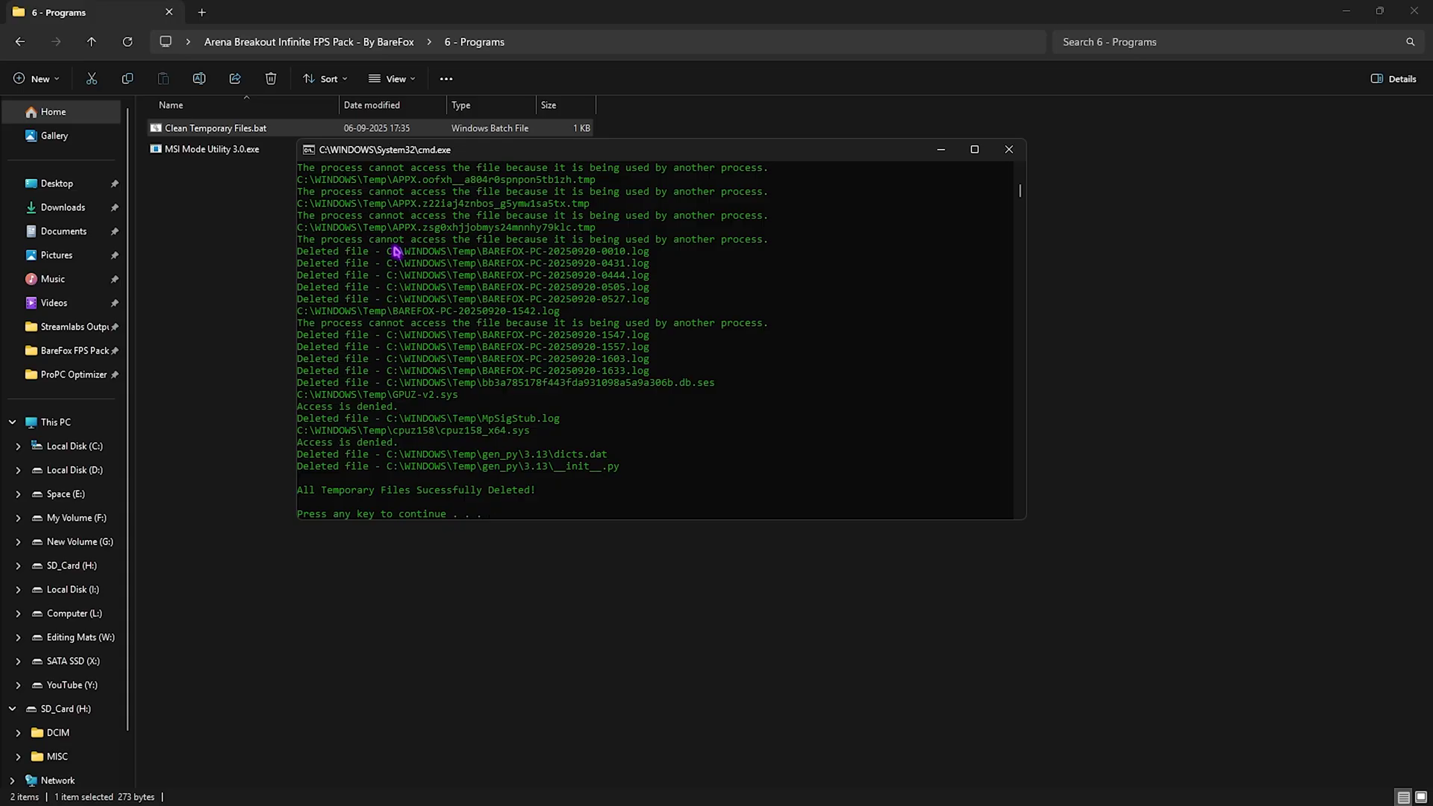
left_click(1007, 153)
left_click(209, 151)
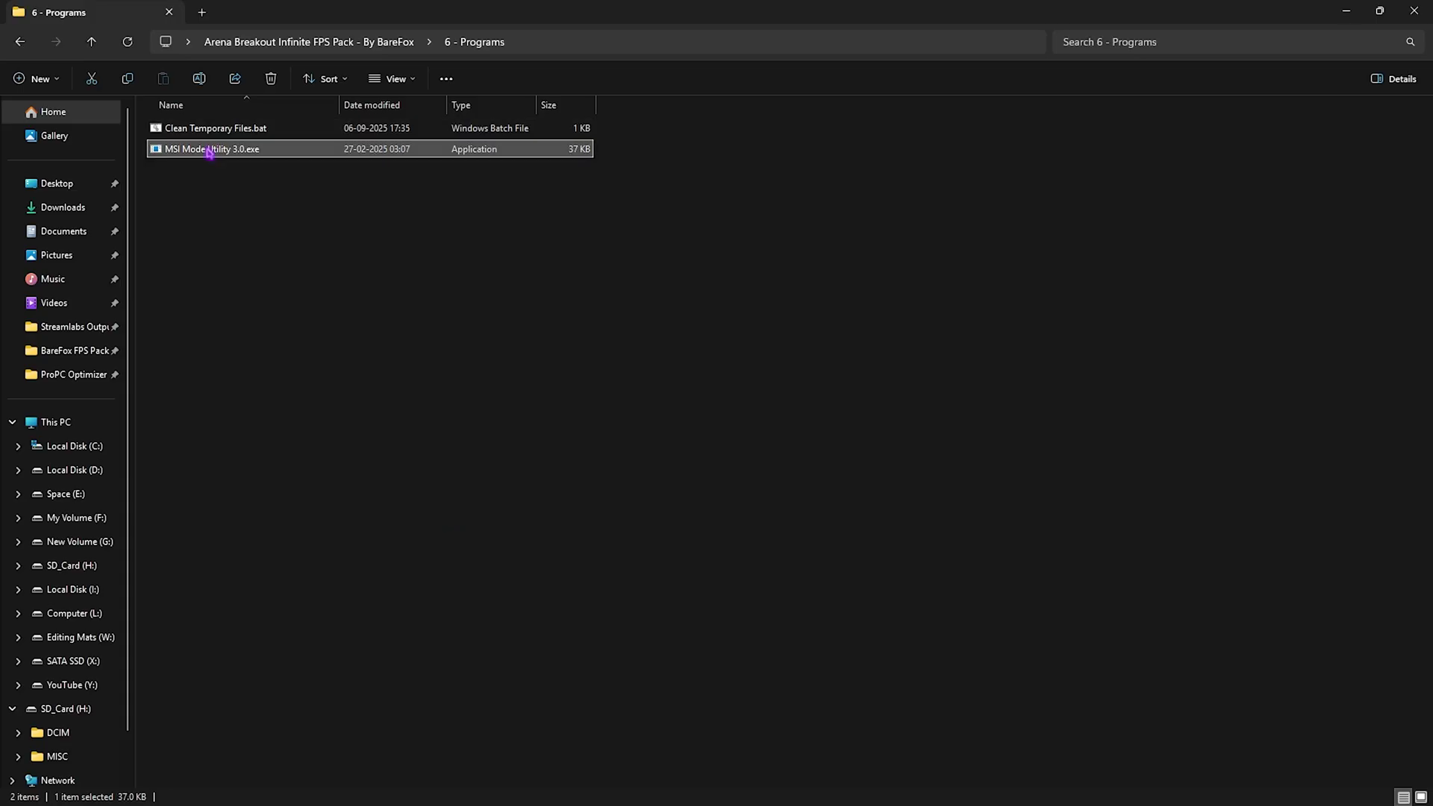
Turn on MSI mode with High interrupt priority for the RTX 2070 SUPER and apply it
right_click(210, 151)
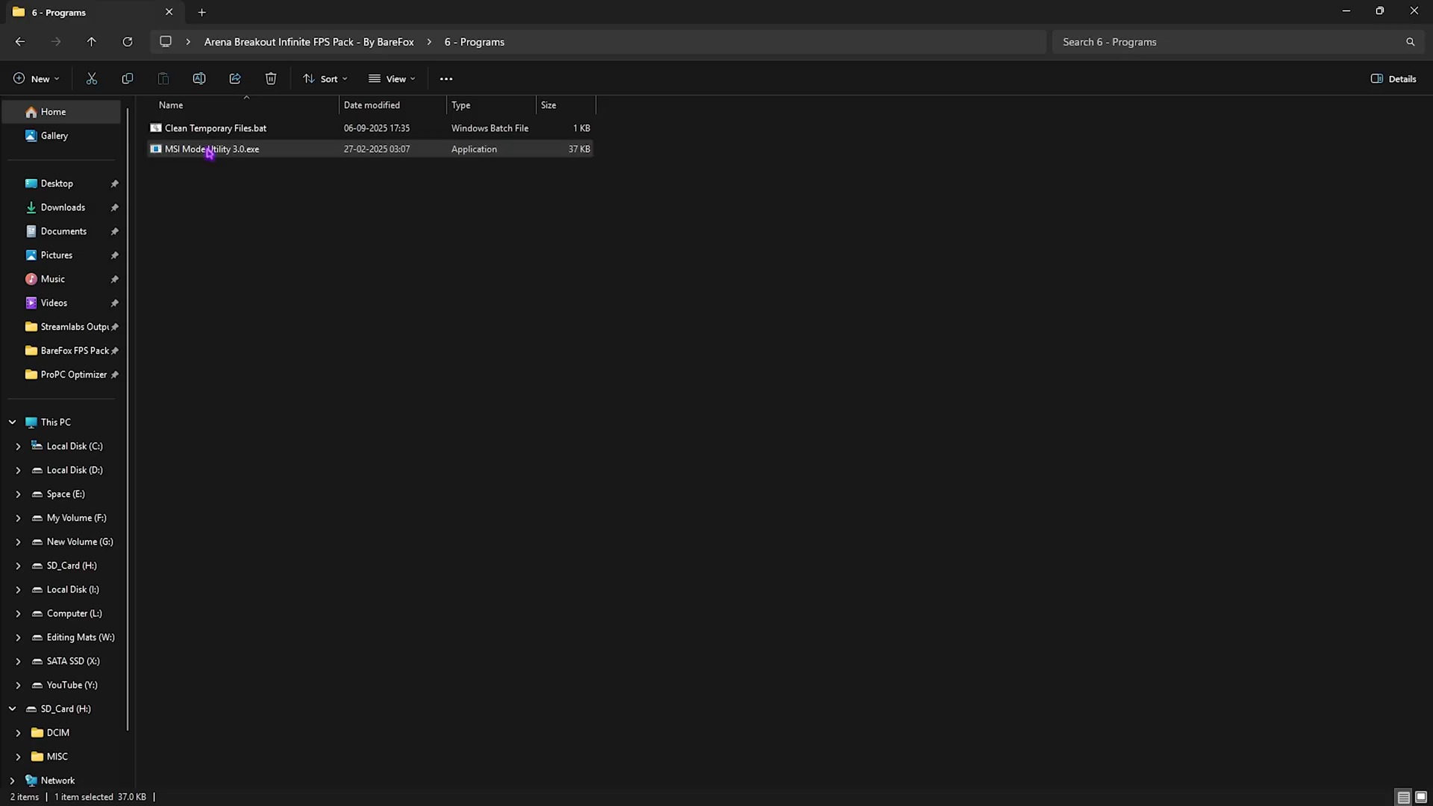
left_click(282, 280)
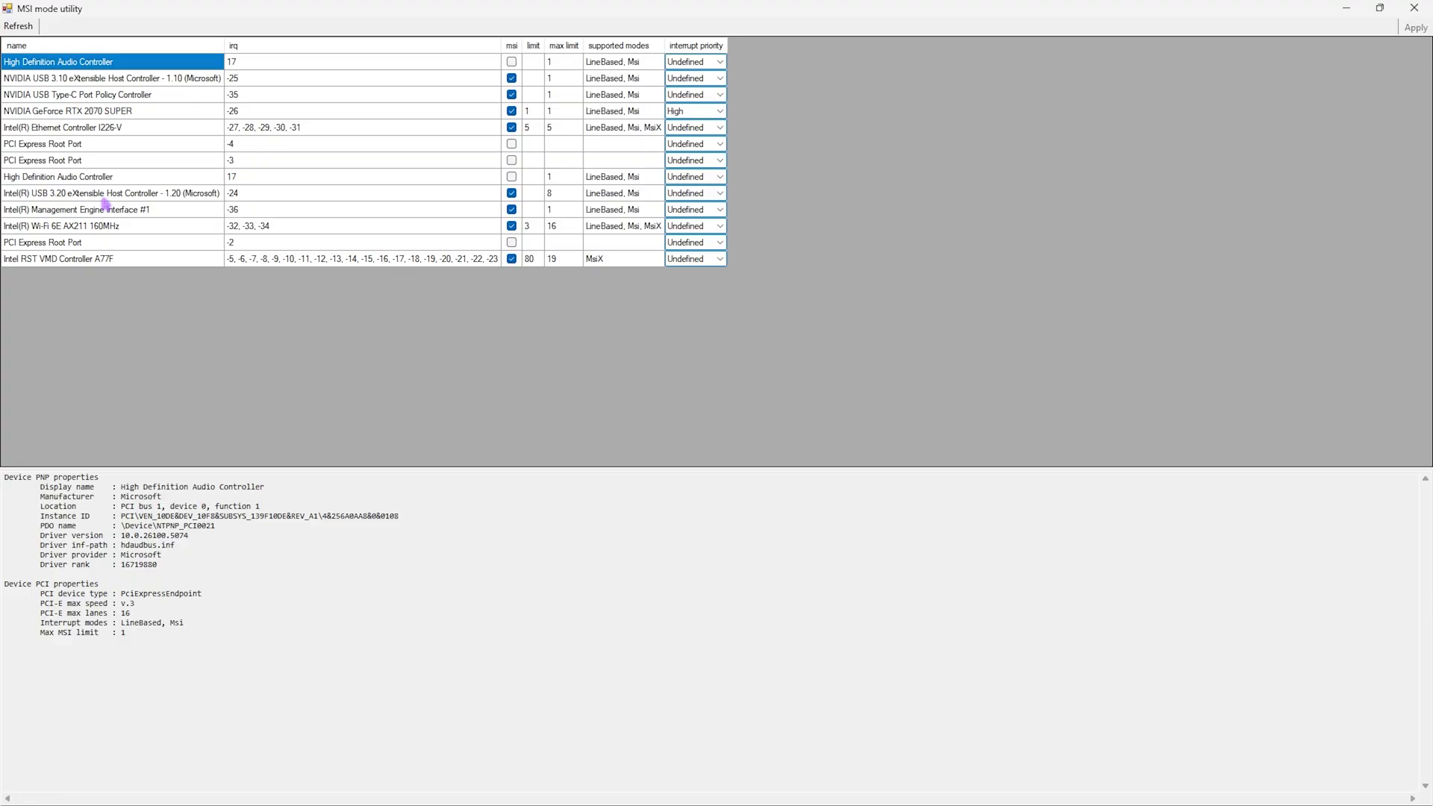
left_click(117, 119)
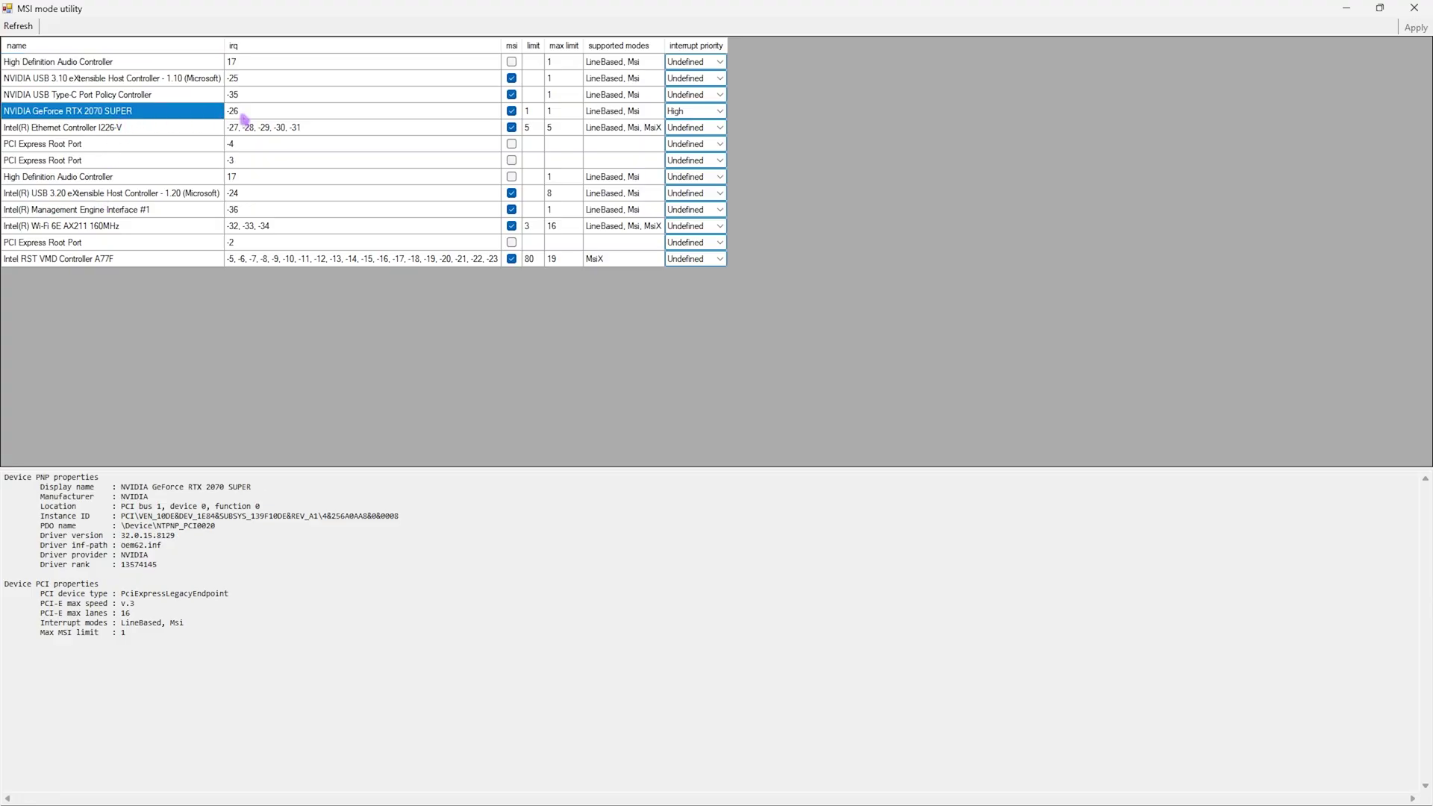
left_click(460, 119)
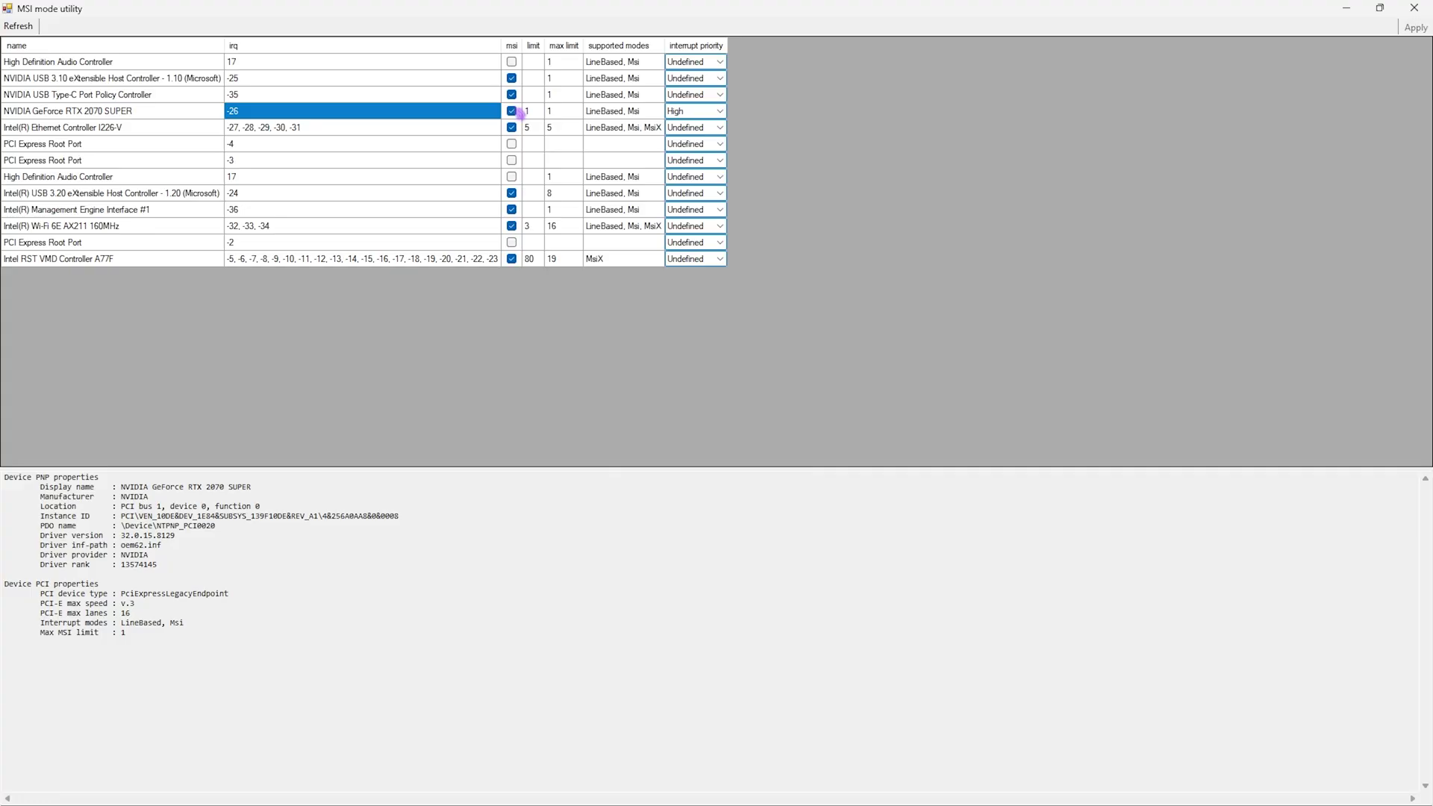
left_click(520, 114)
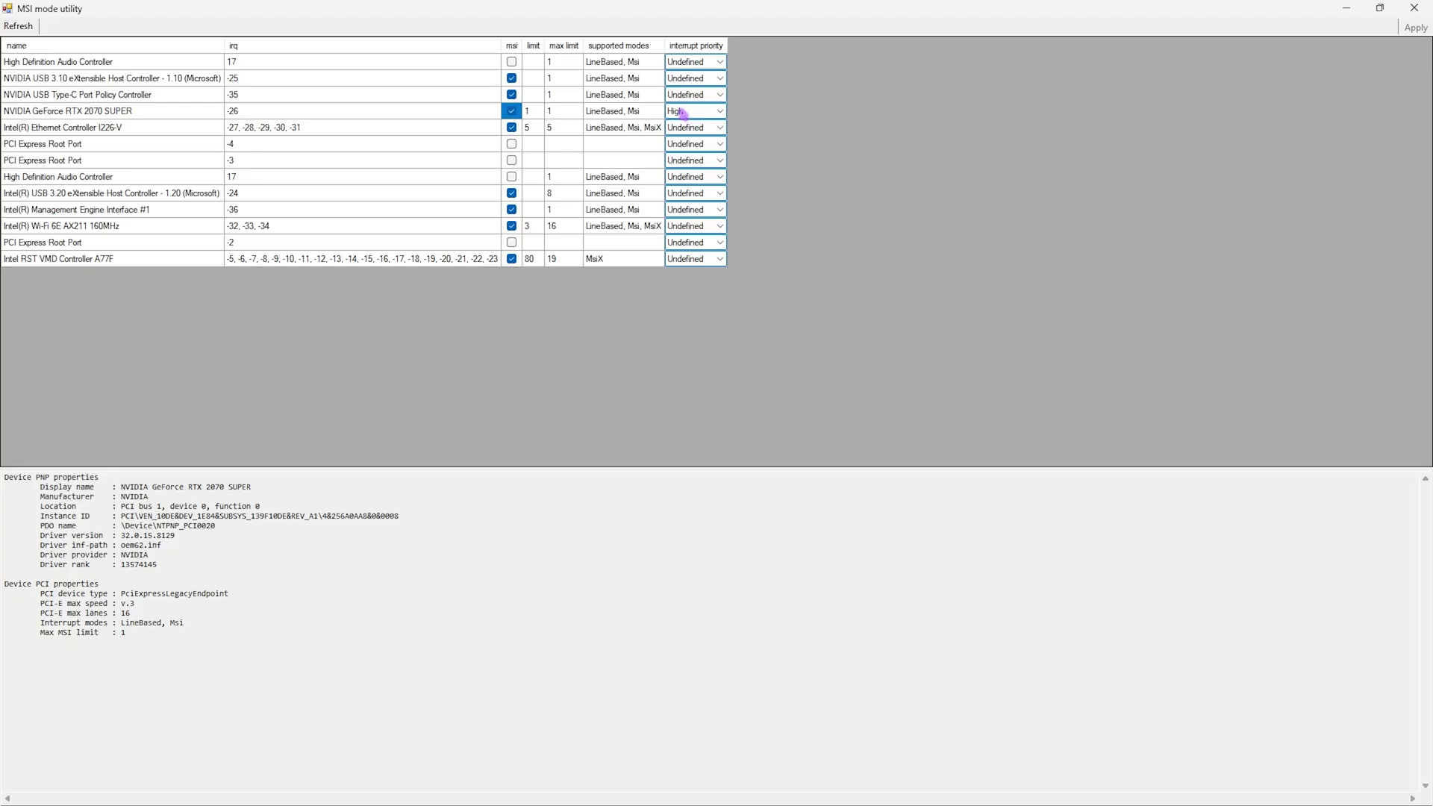
left_click(1414, 27)
left_click(1413, 7)
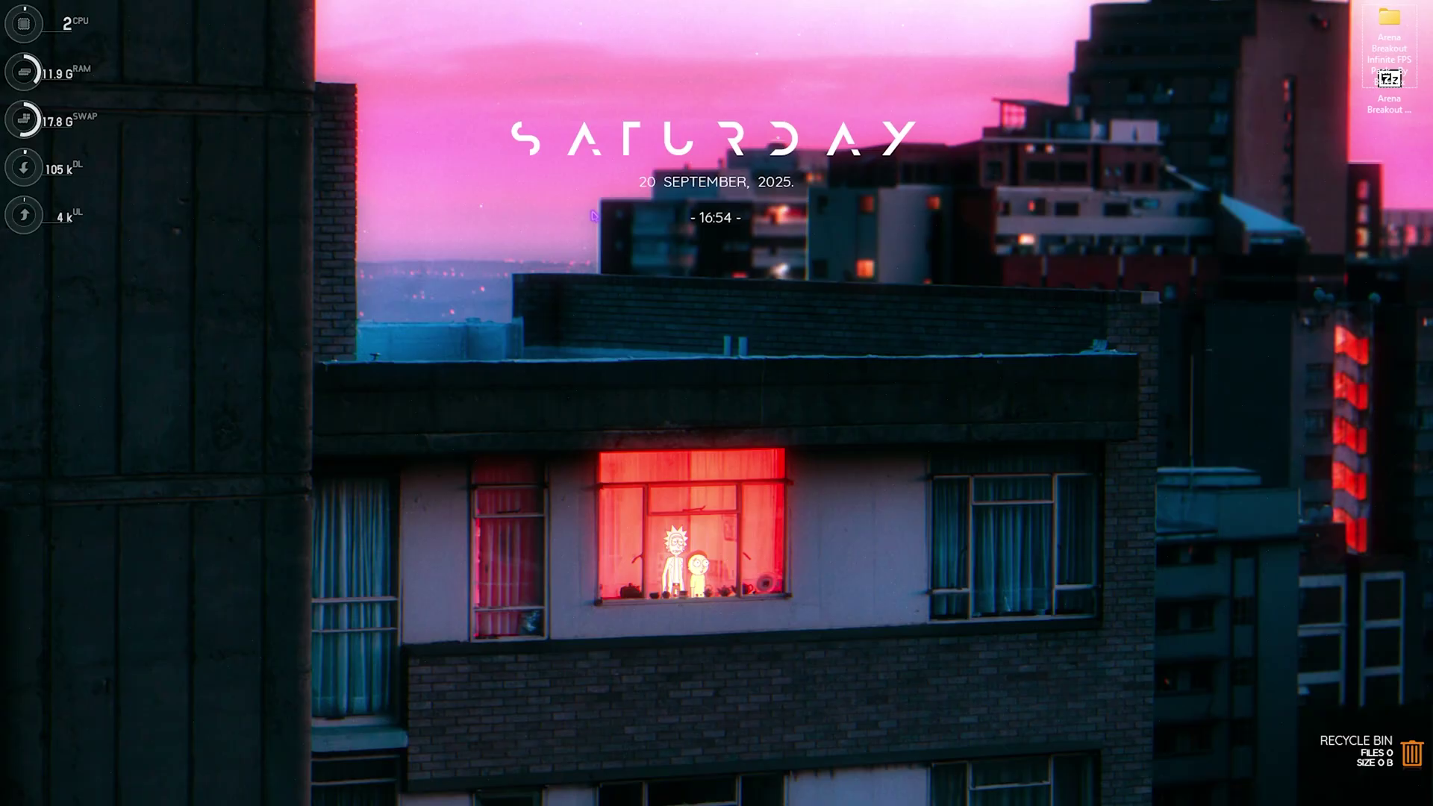
key("ctrl+shift+Escape")
left_click(845, 157)
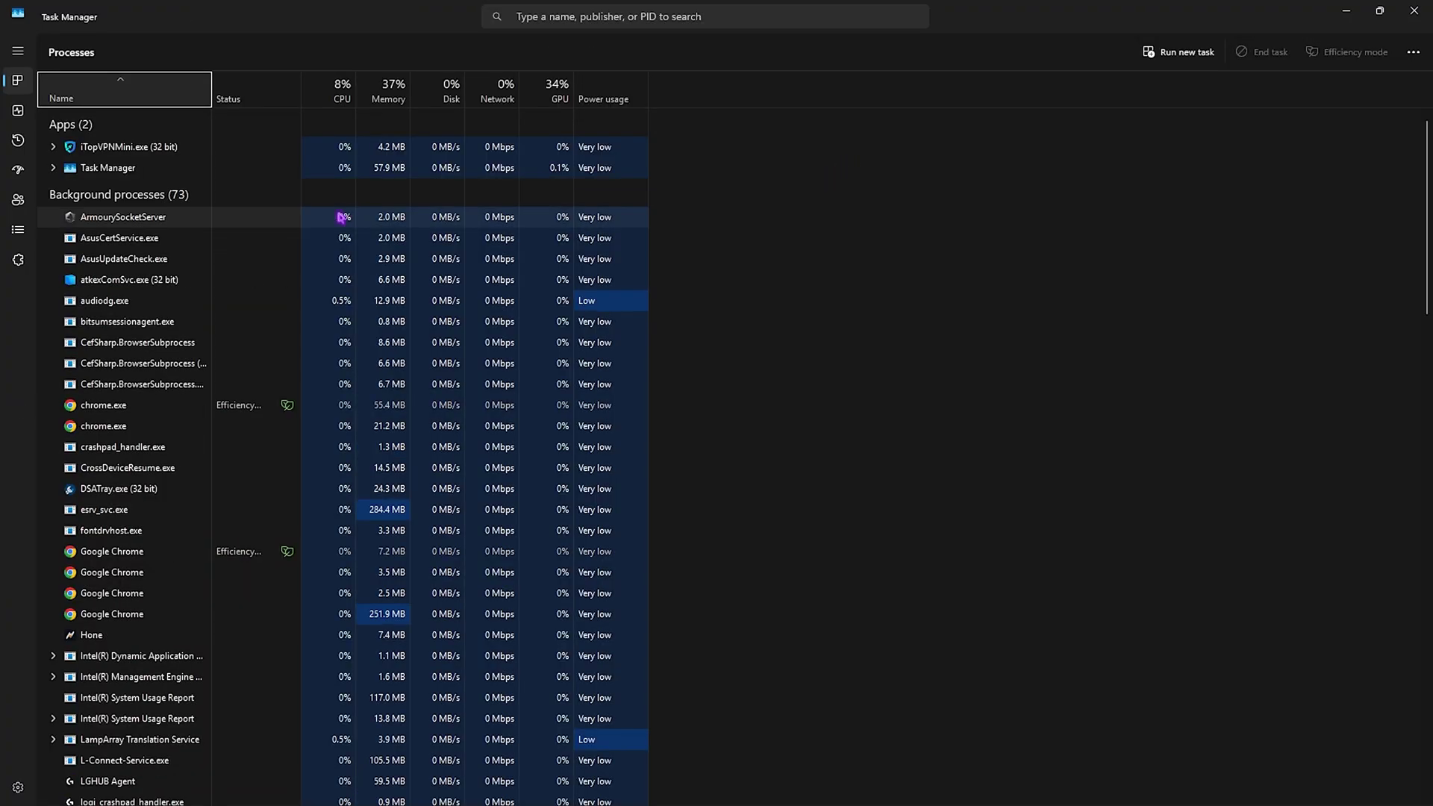
left_click(22, 169)
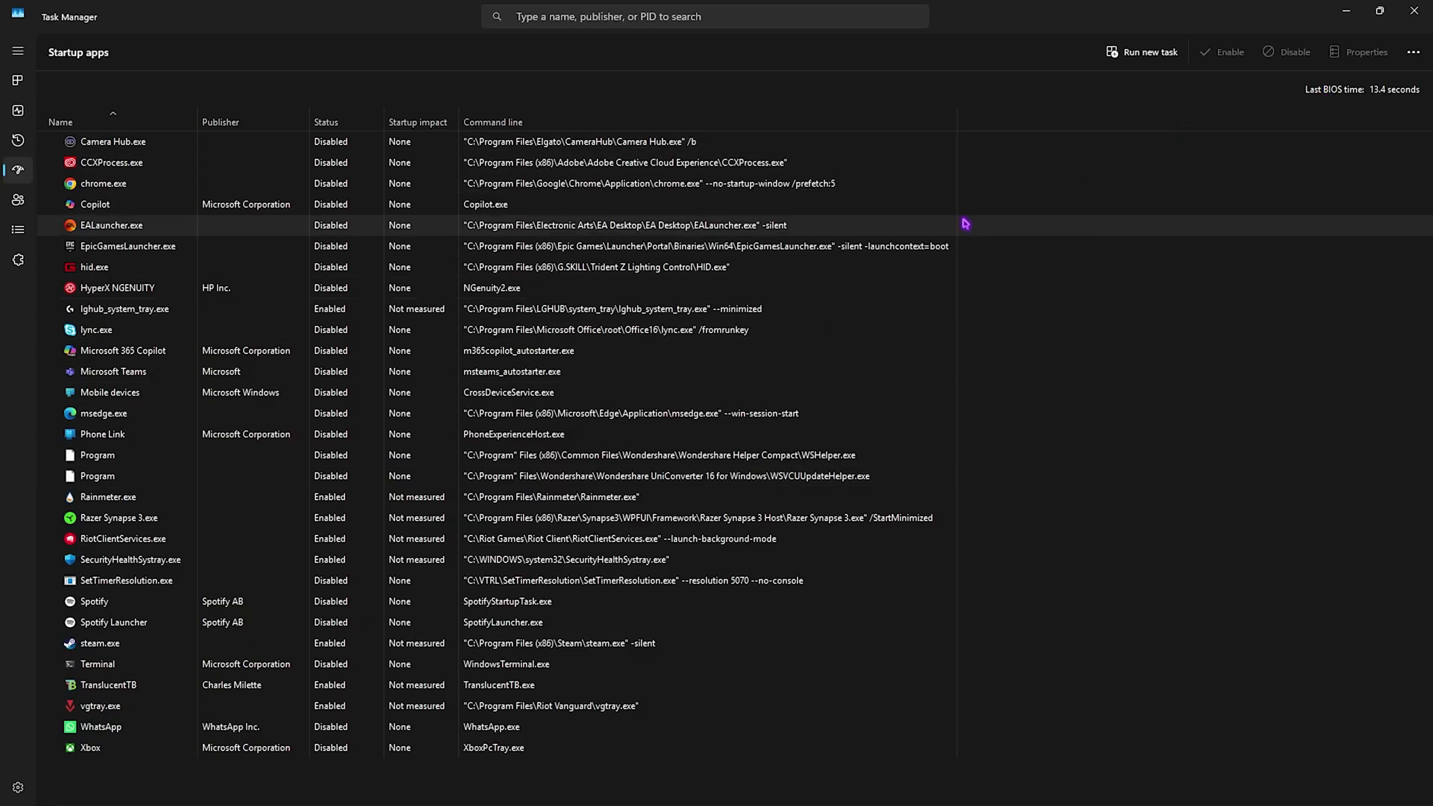
left_click(1414, 11)
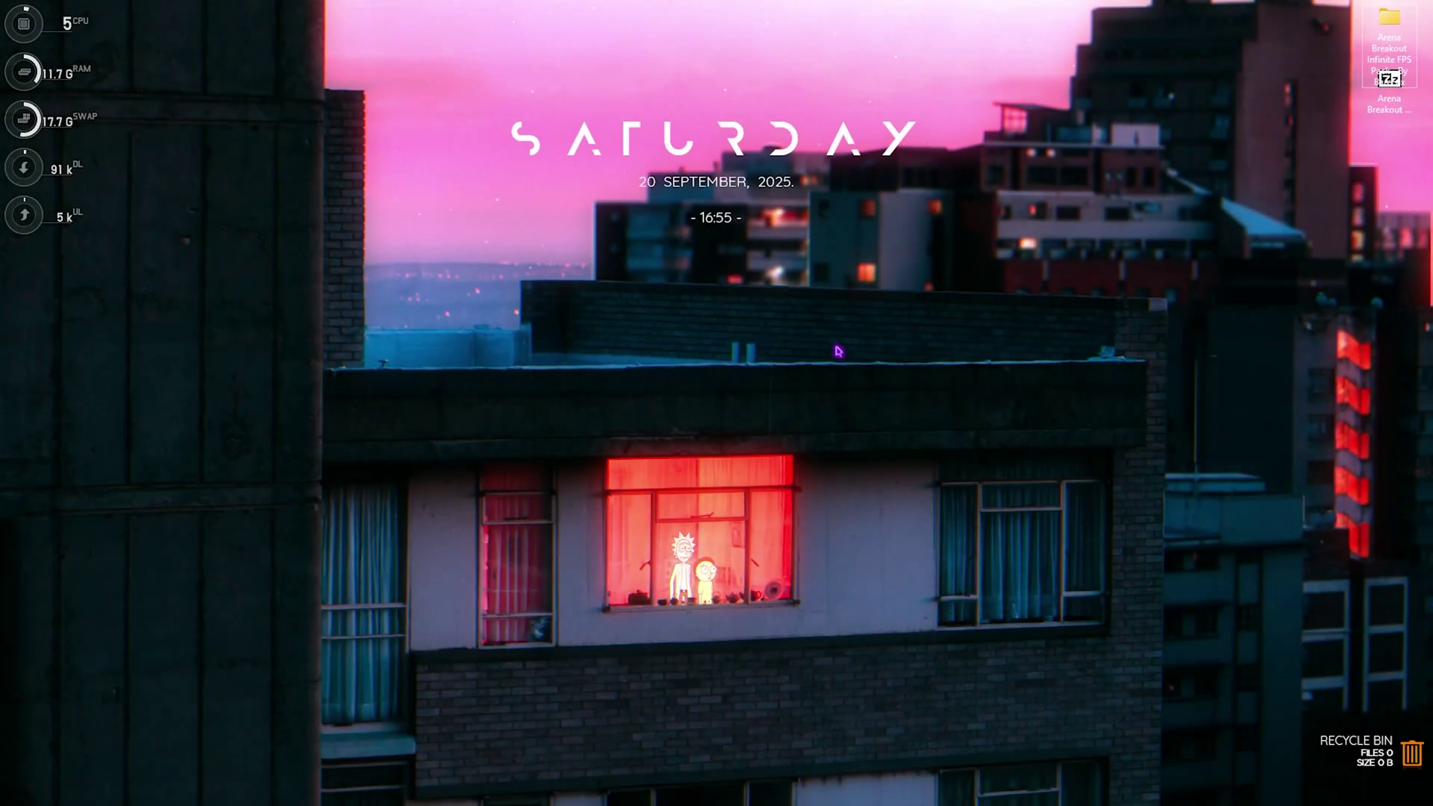
Launch Defragment and Optimize Drives and optimize the C: solid state drive
key("super")
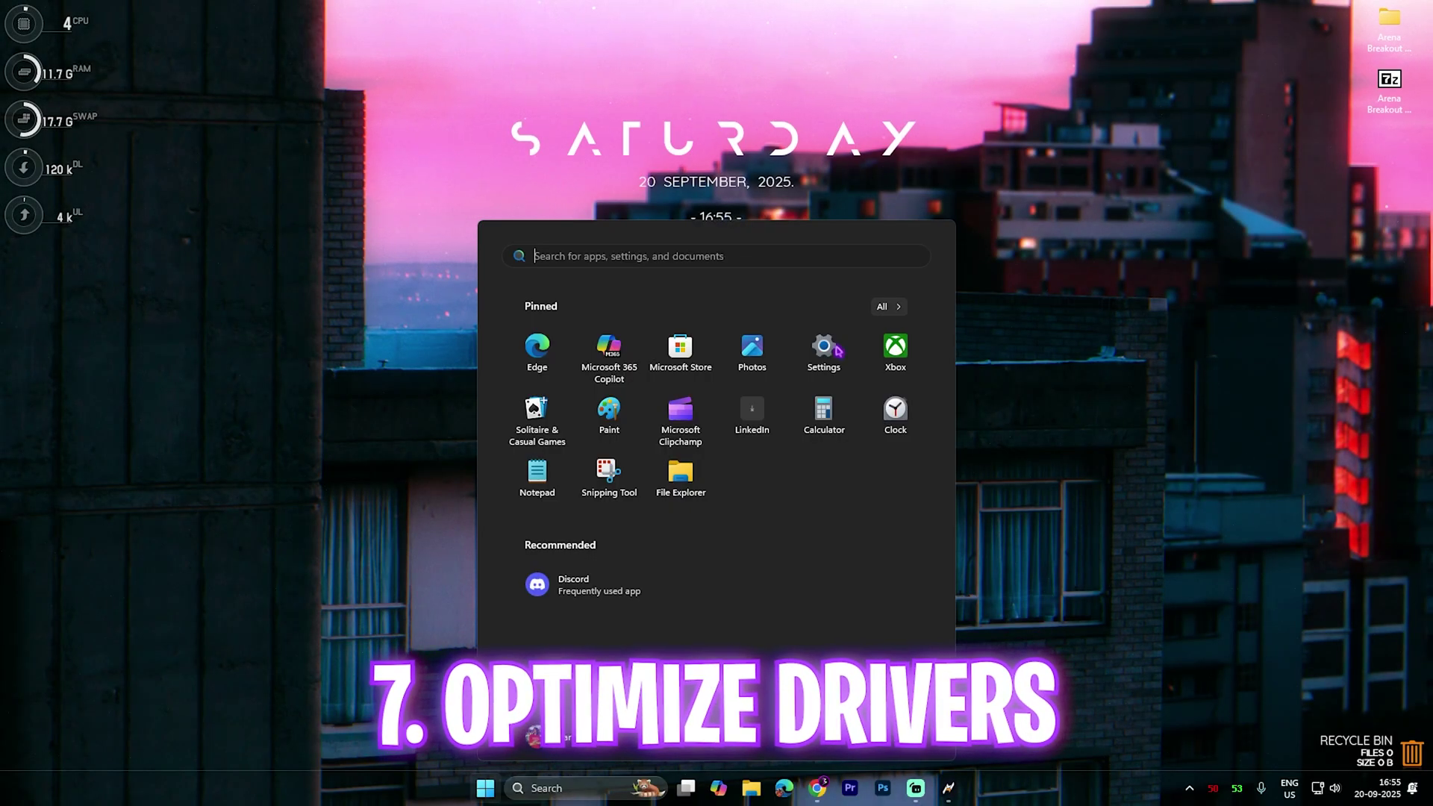
type("defr")
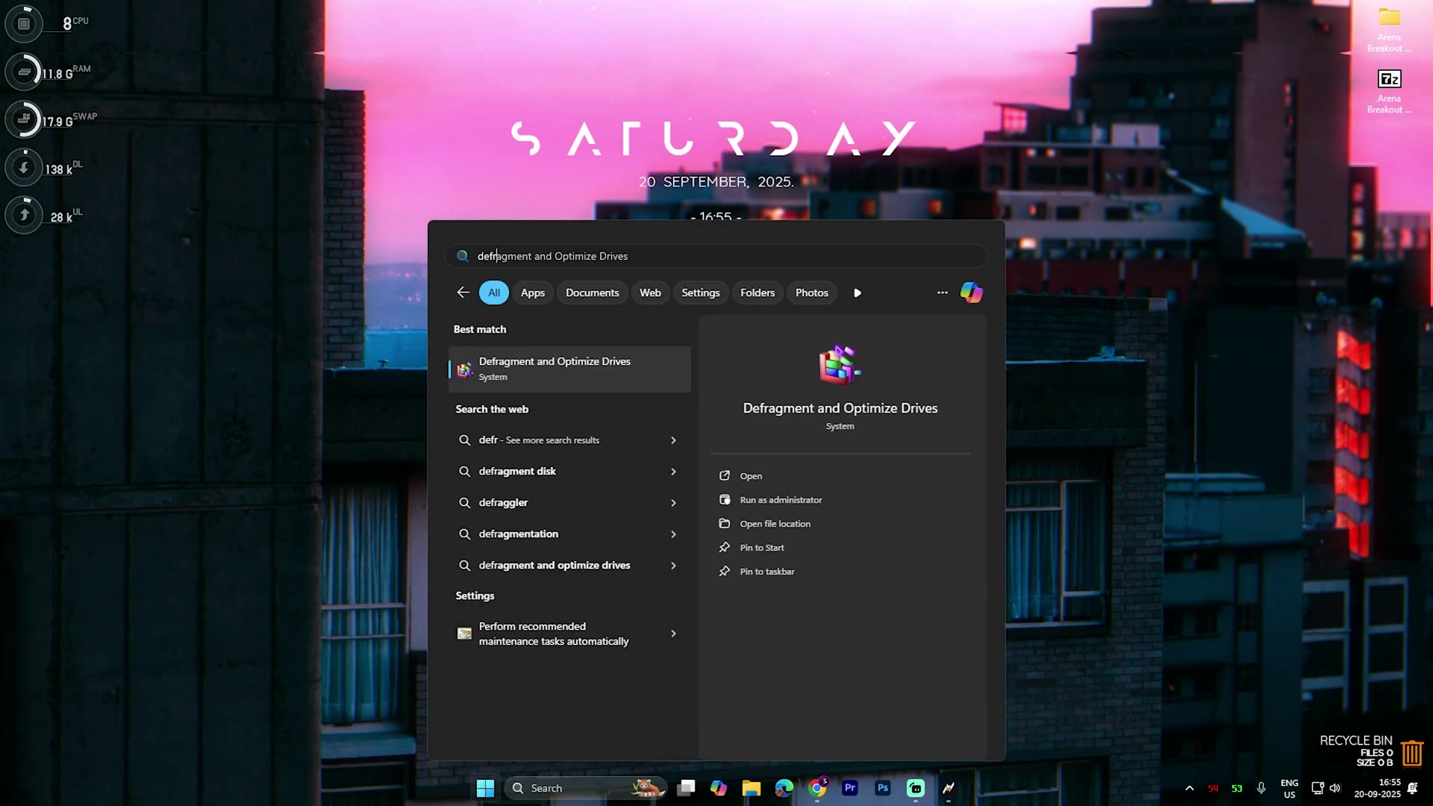
key("Return")
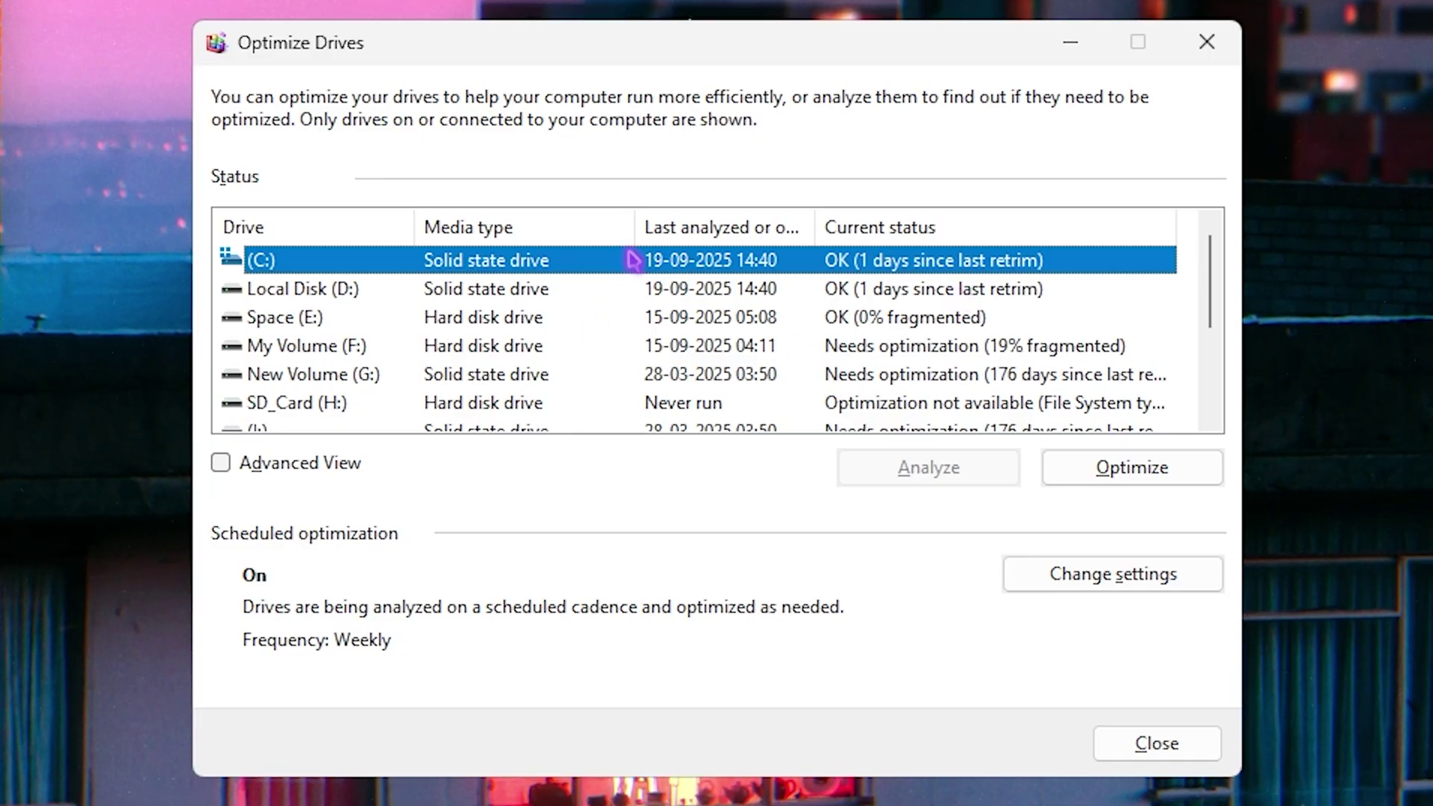
left_click(1189, 468)
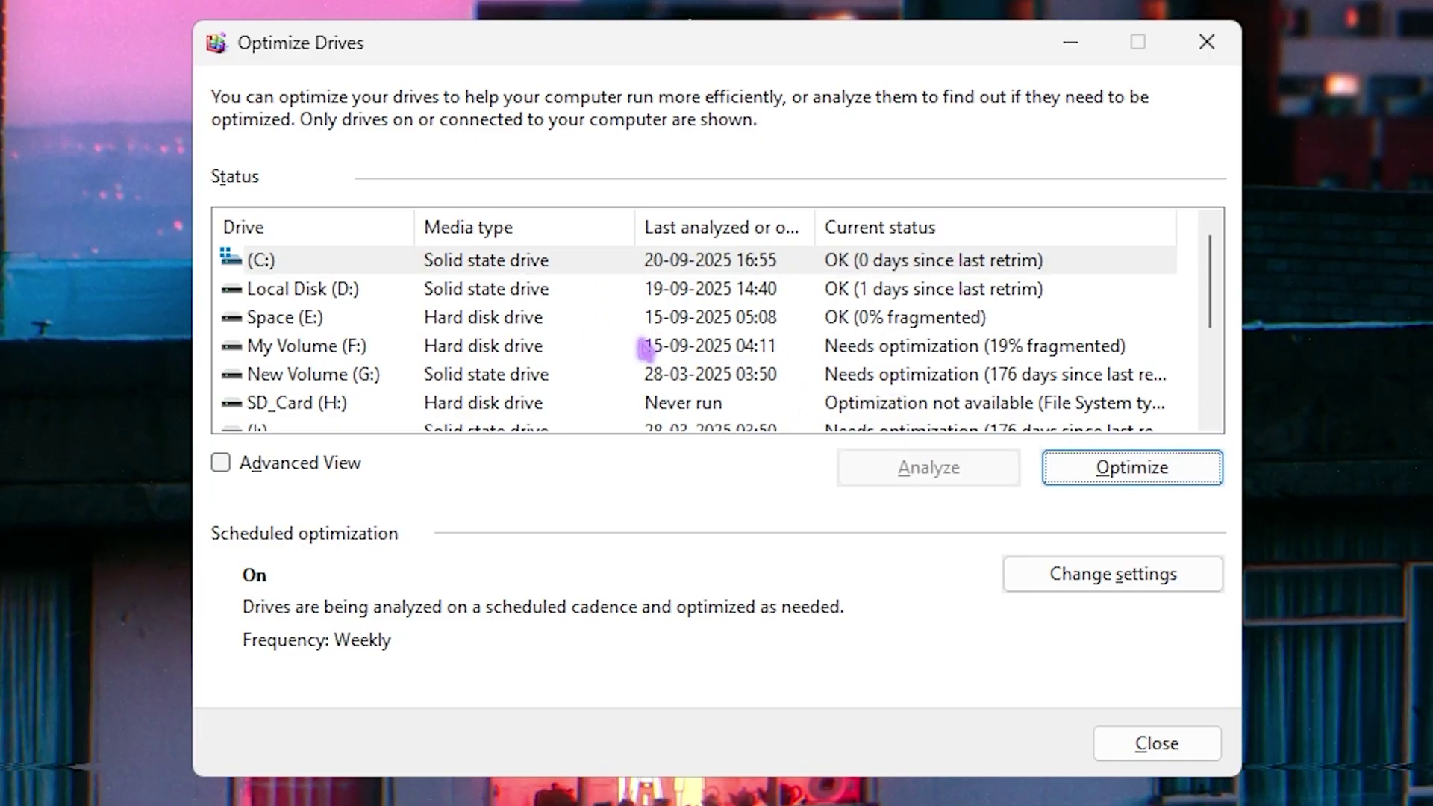
Analyze and optimize Space (E:), leaving the weekly optimization schedule unchanged
left_click(499, 319)
left_click(887, 470)
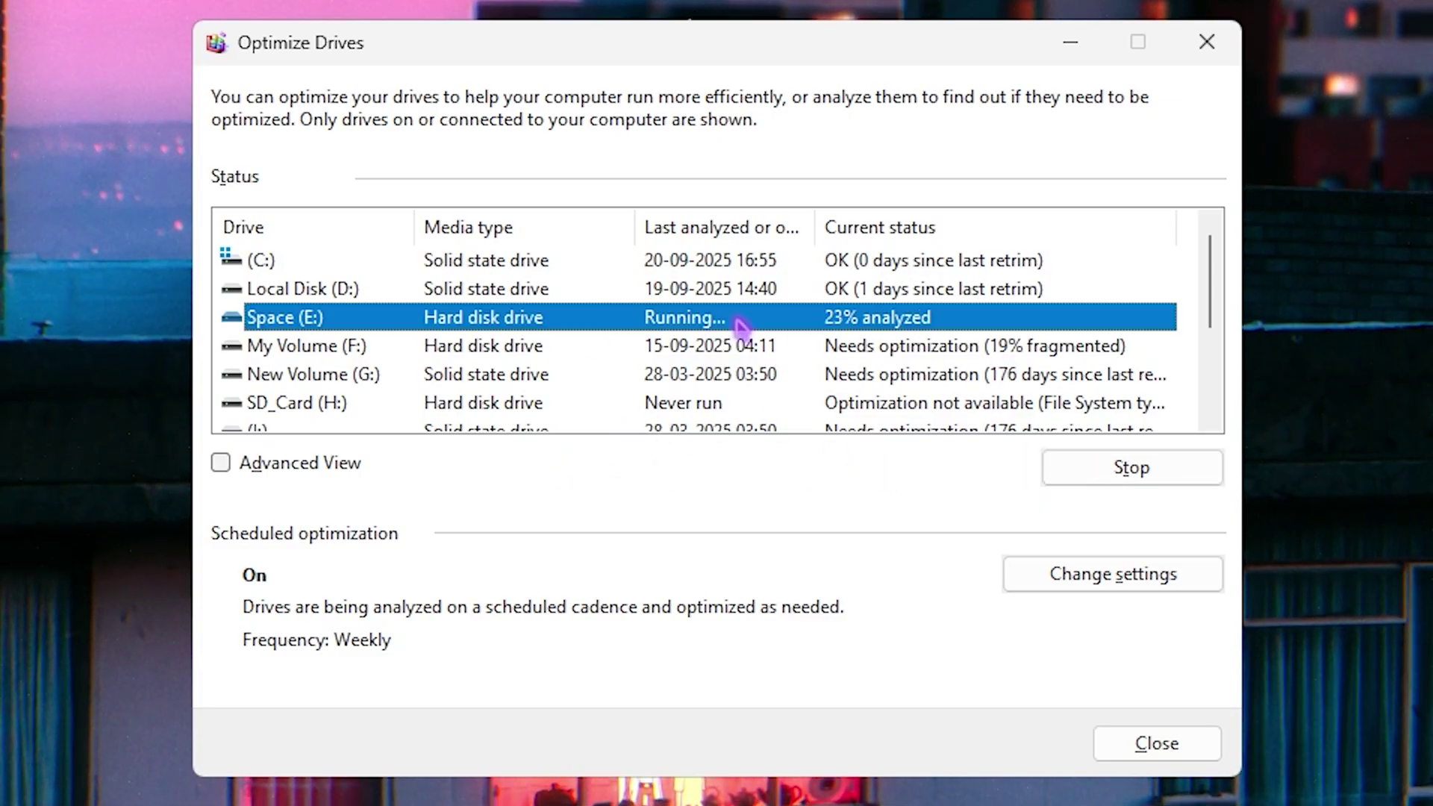
left_click(1157, 478)
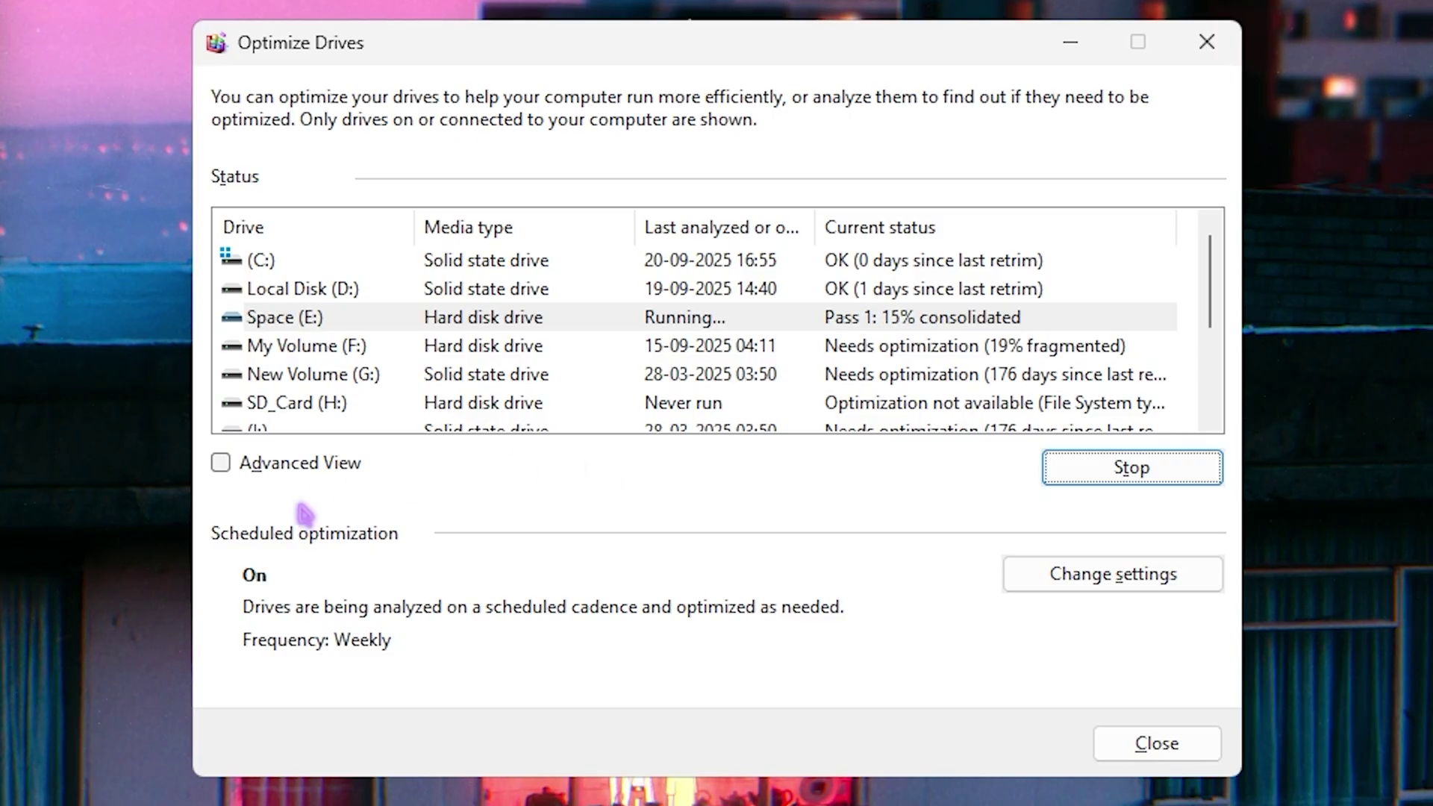
scroll(636, 262, "down", 1)
scroll(635, 263, "up", 1)
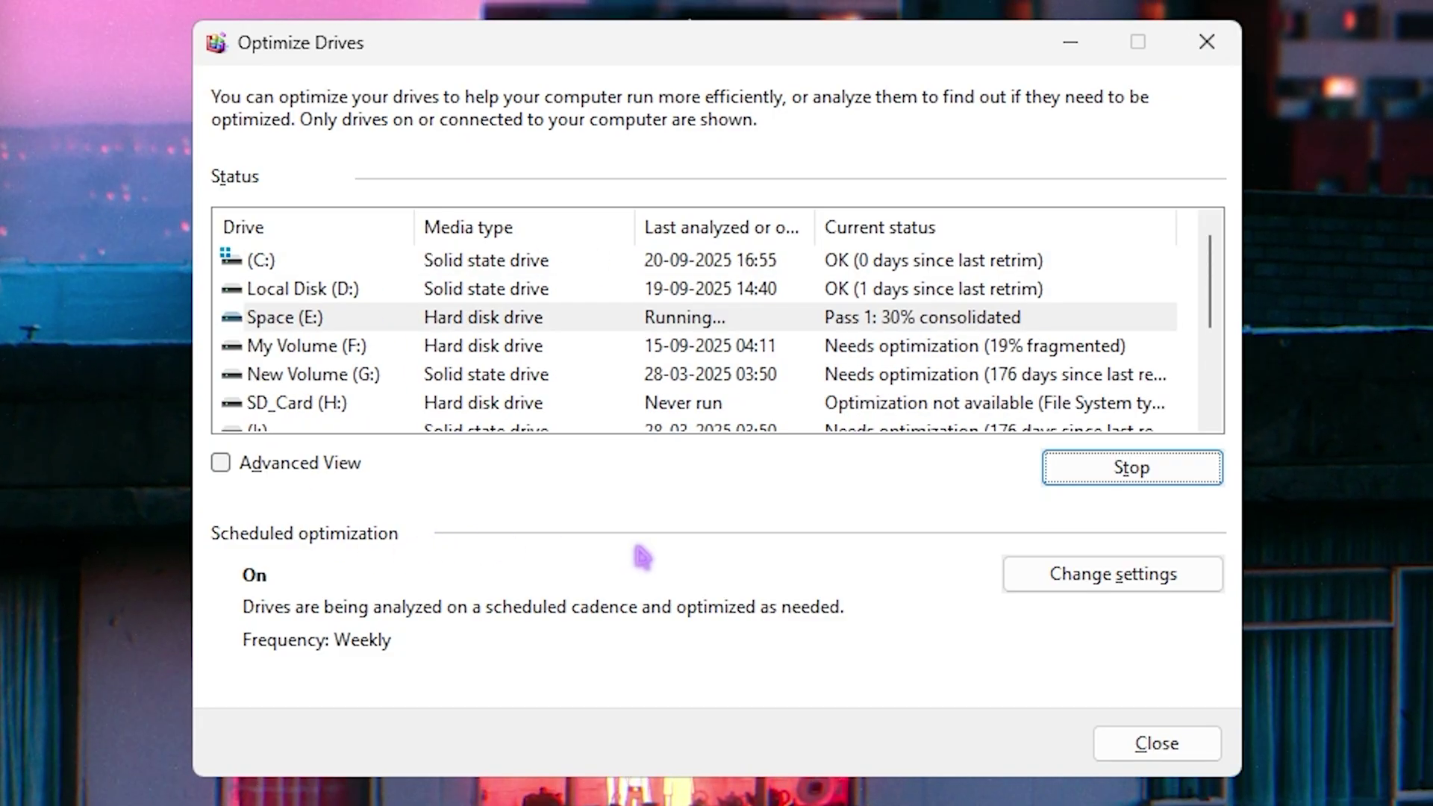
left_click(1111, 585)
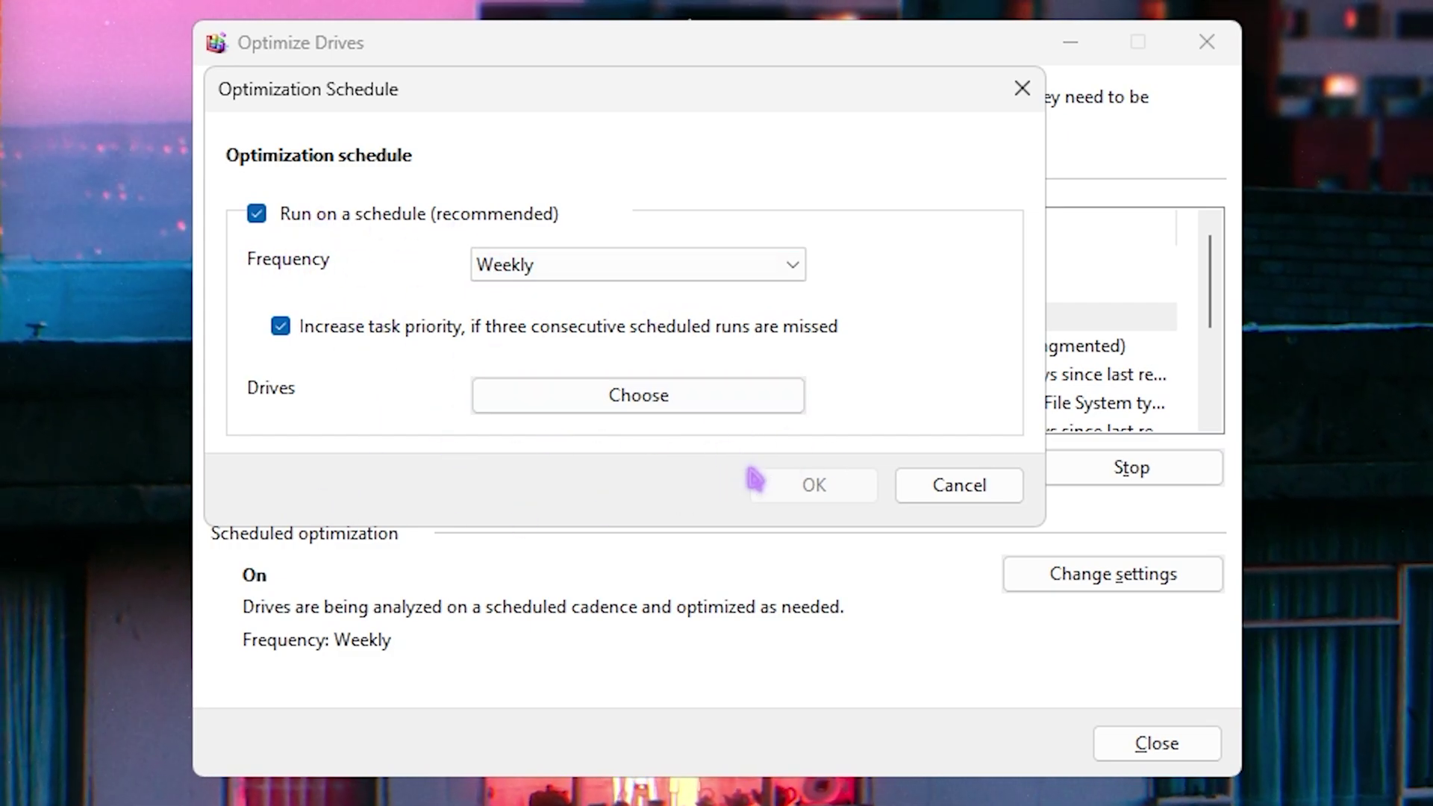
left_click(1022, 88)
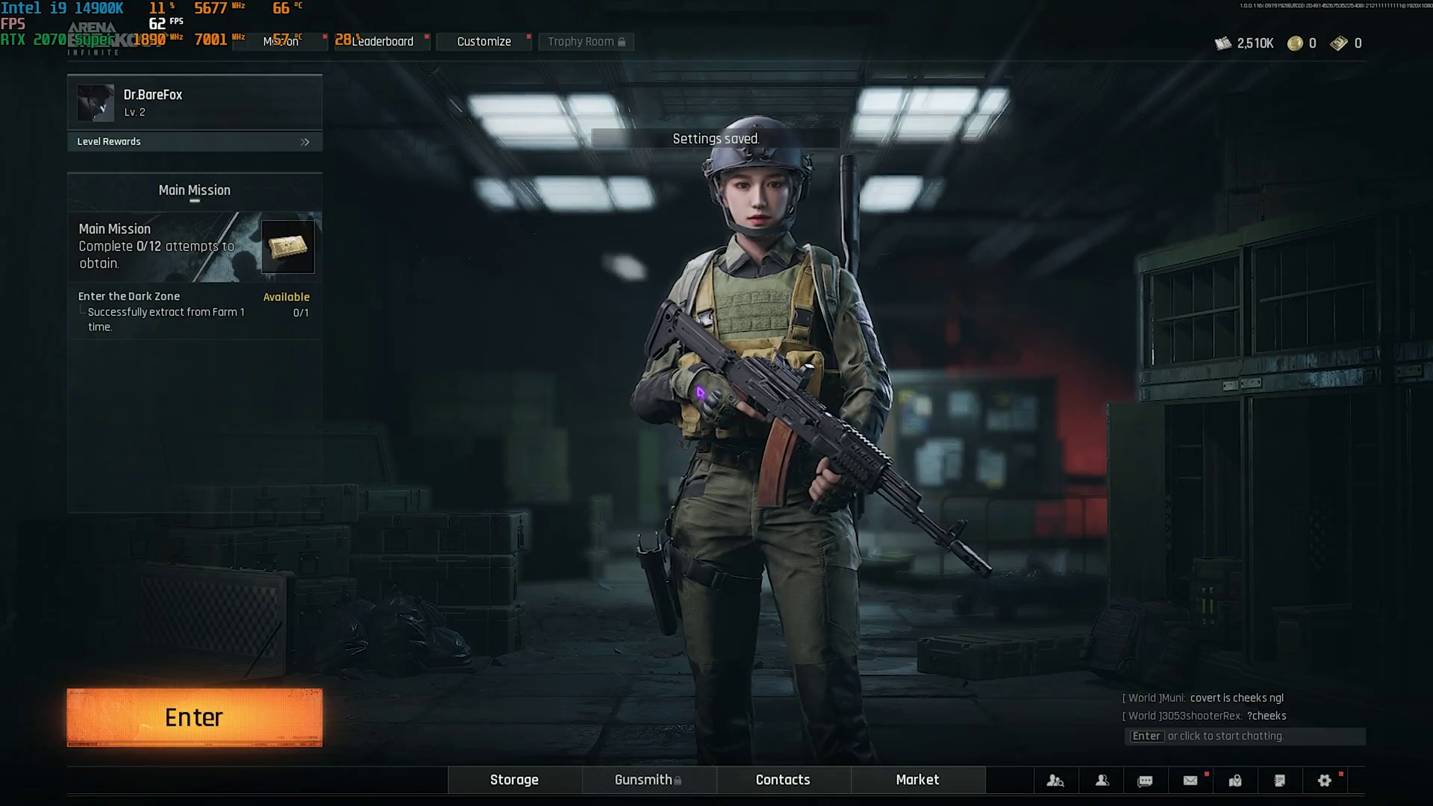
In the game's graphics settings, keep Nvidia DLSS super sampling at Performance quality
key("Escape")
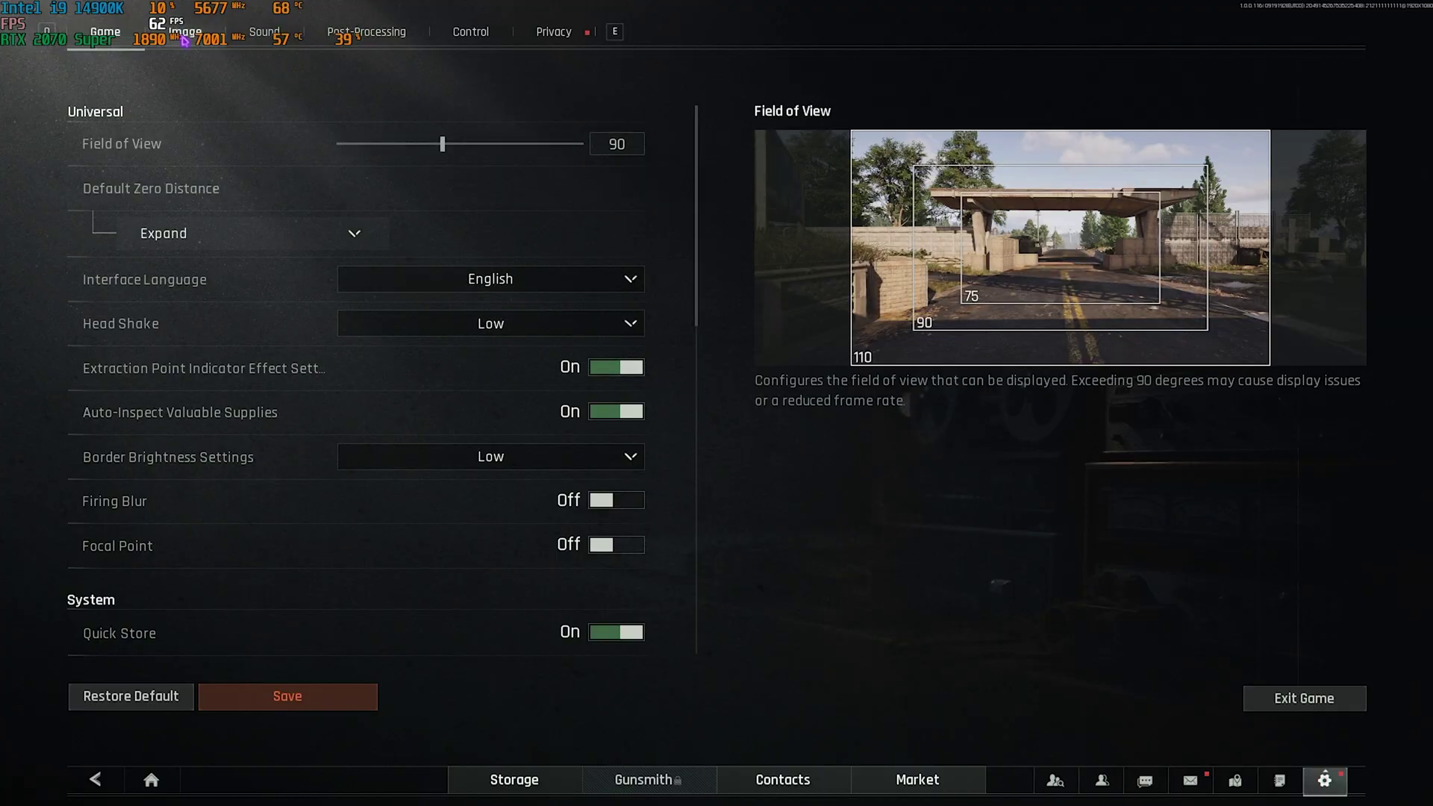
left_click(184, 37)
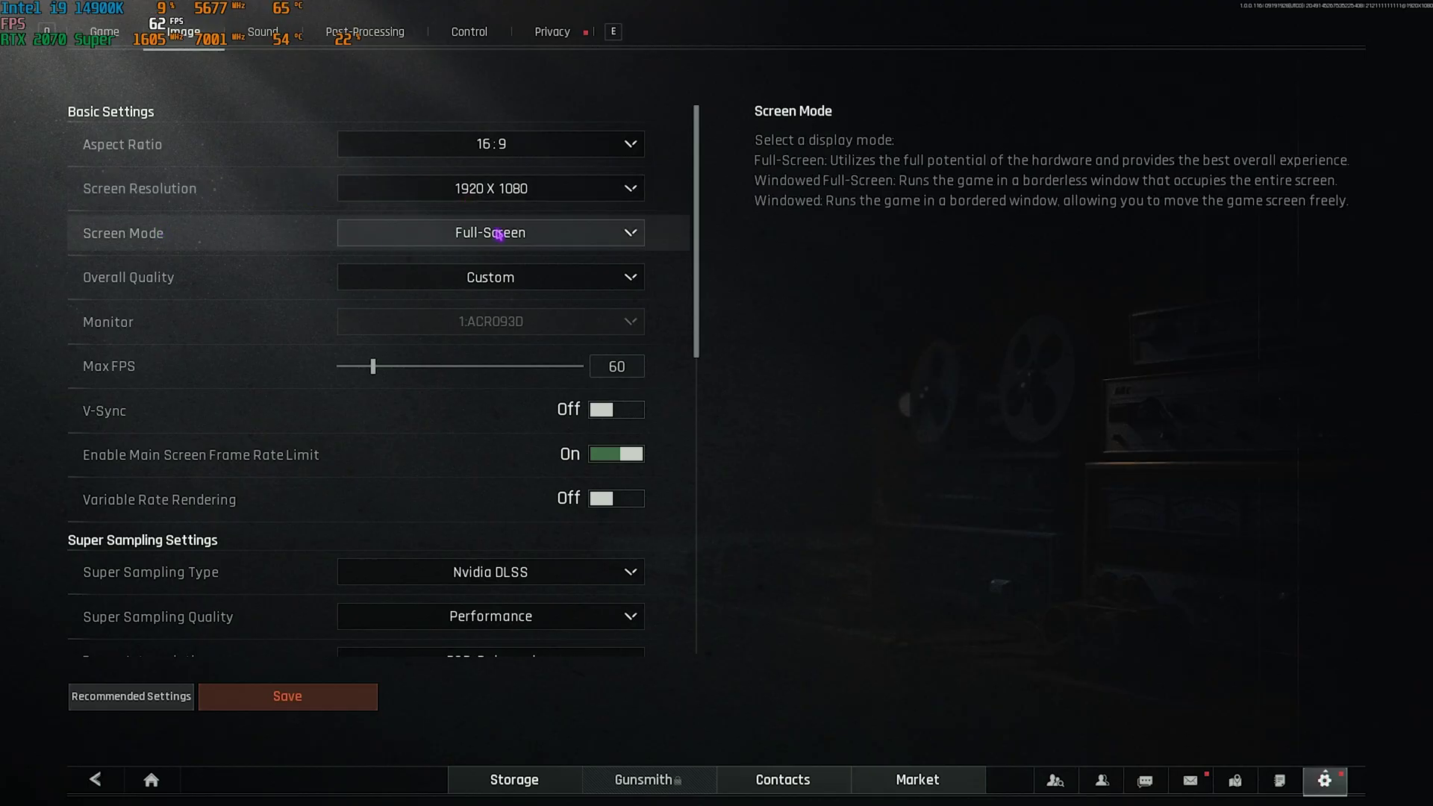
scroll(478, 364, "down", 1)
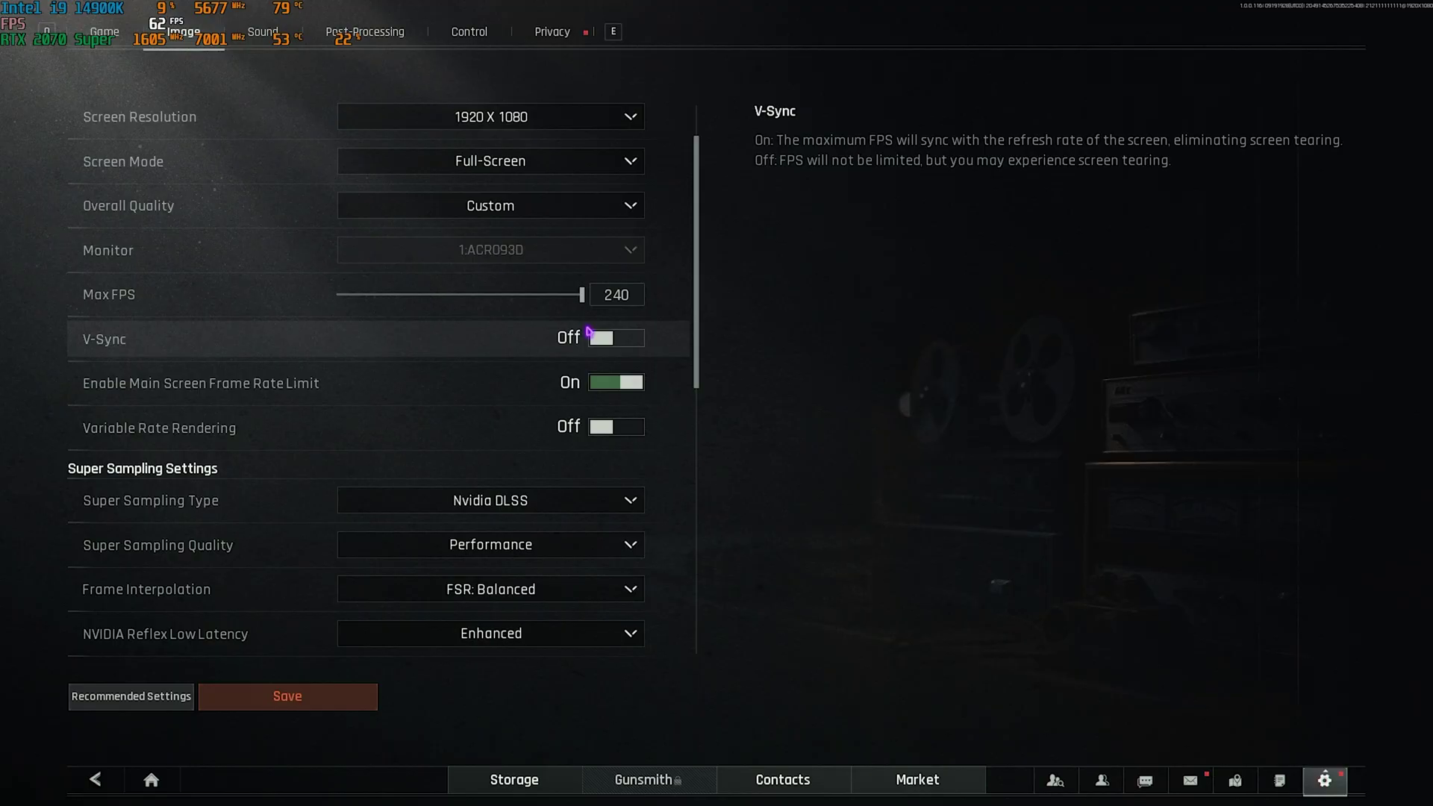
scroll(259, 455, "down", 1)
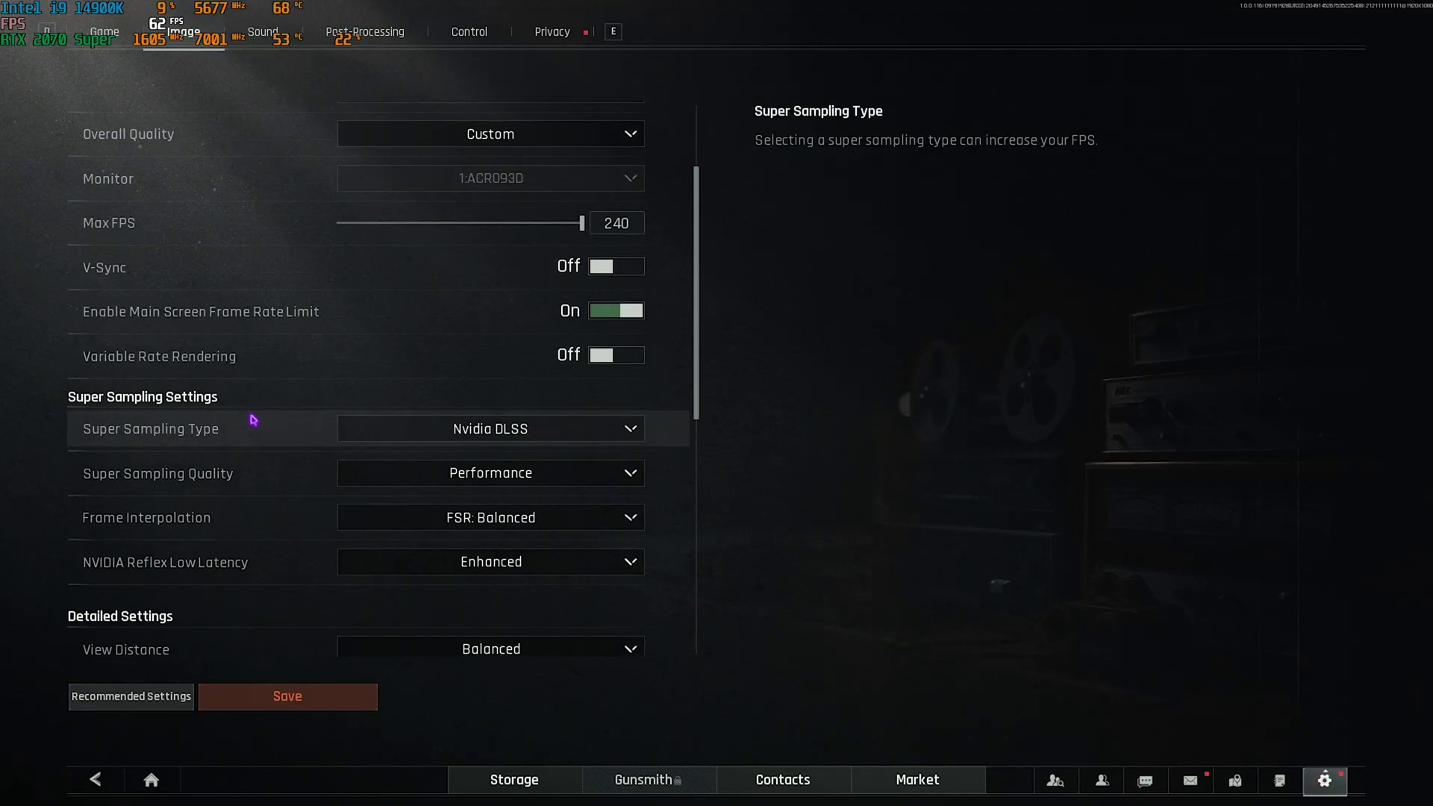
left_click(549, 436)
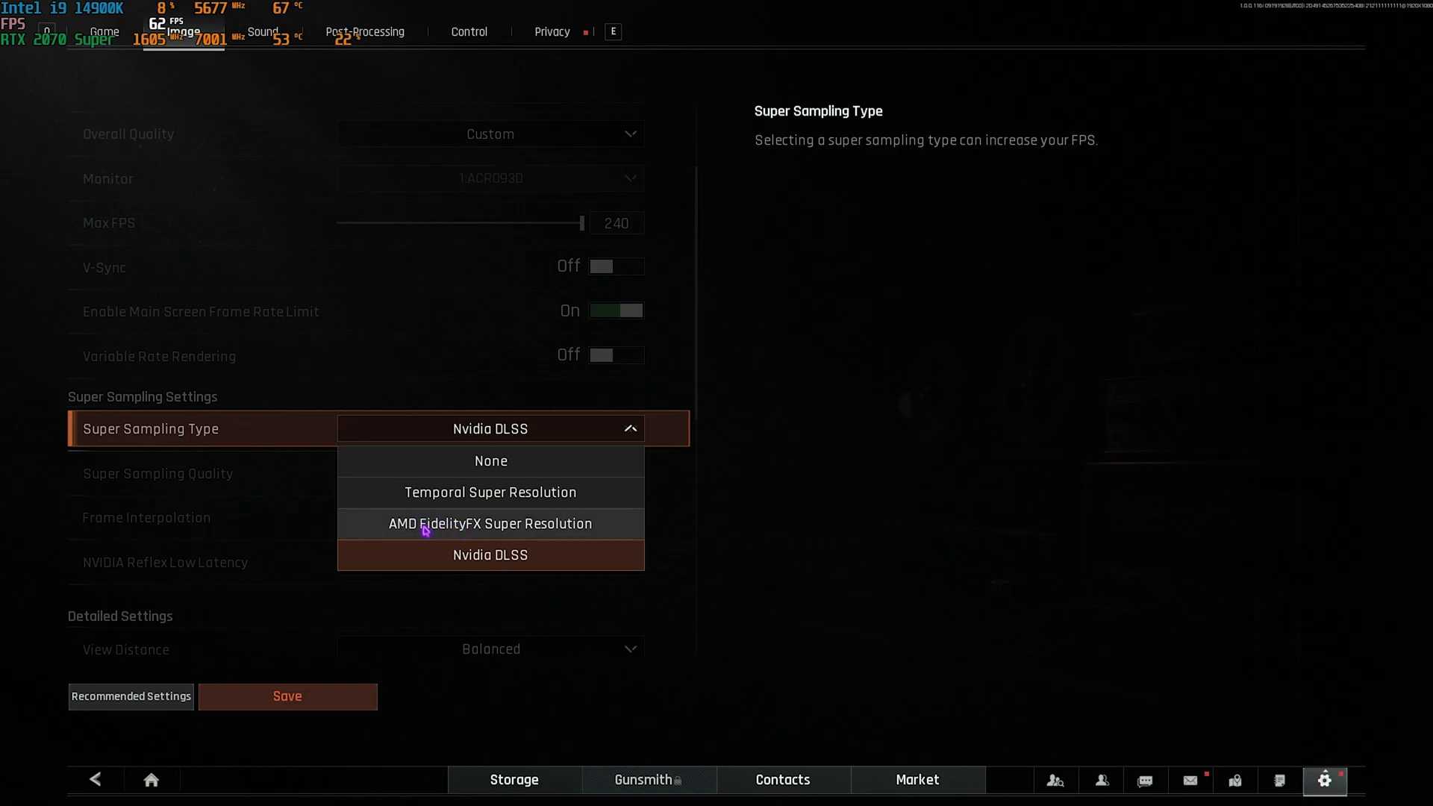
left_click(829, 489)
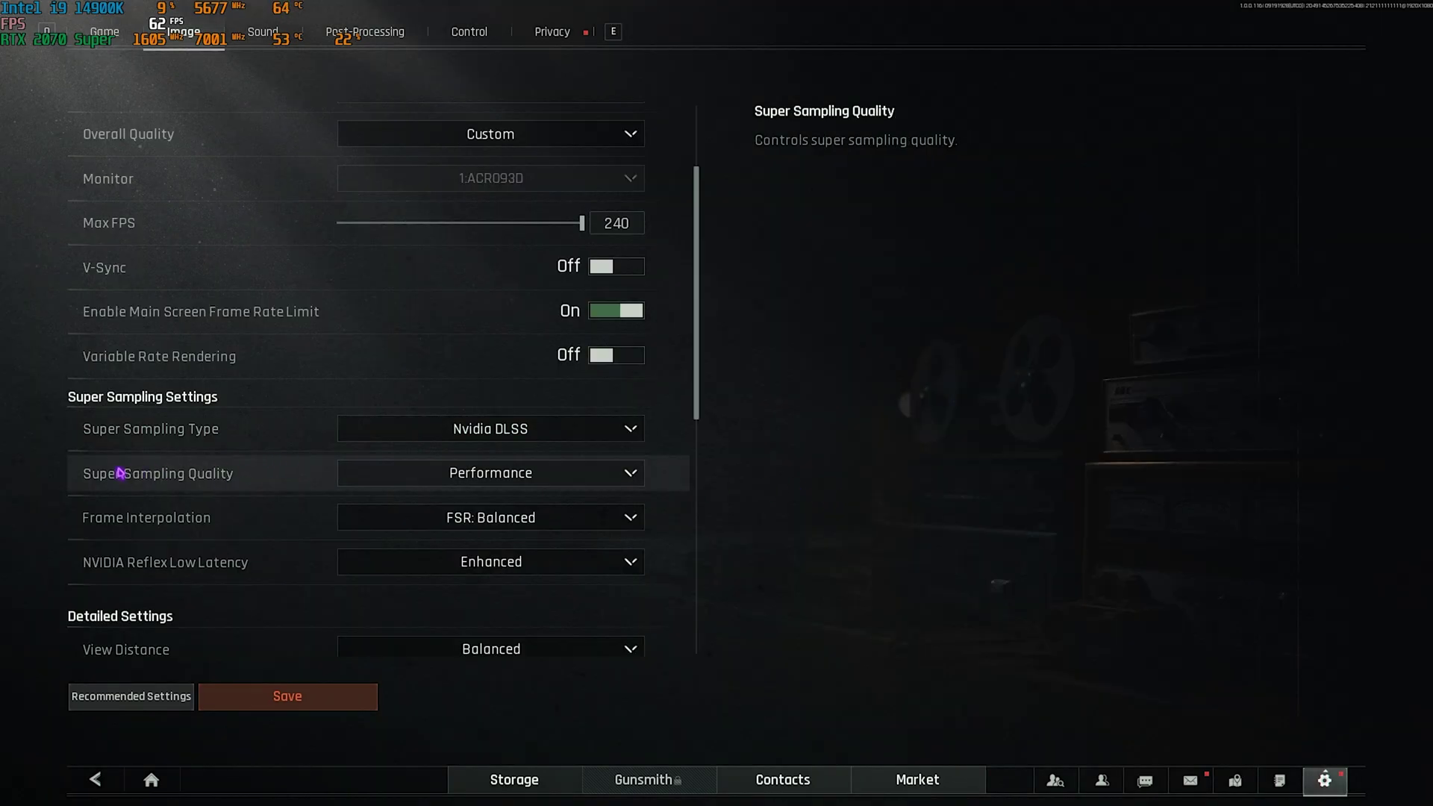
left_click(445, 476)
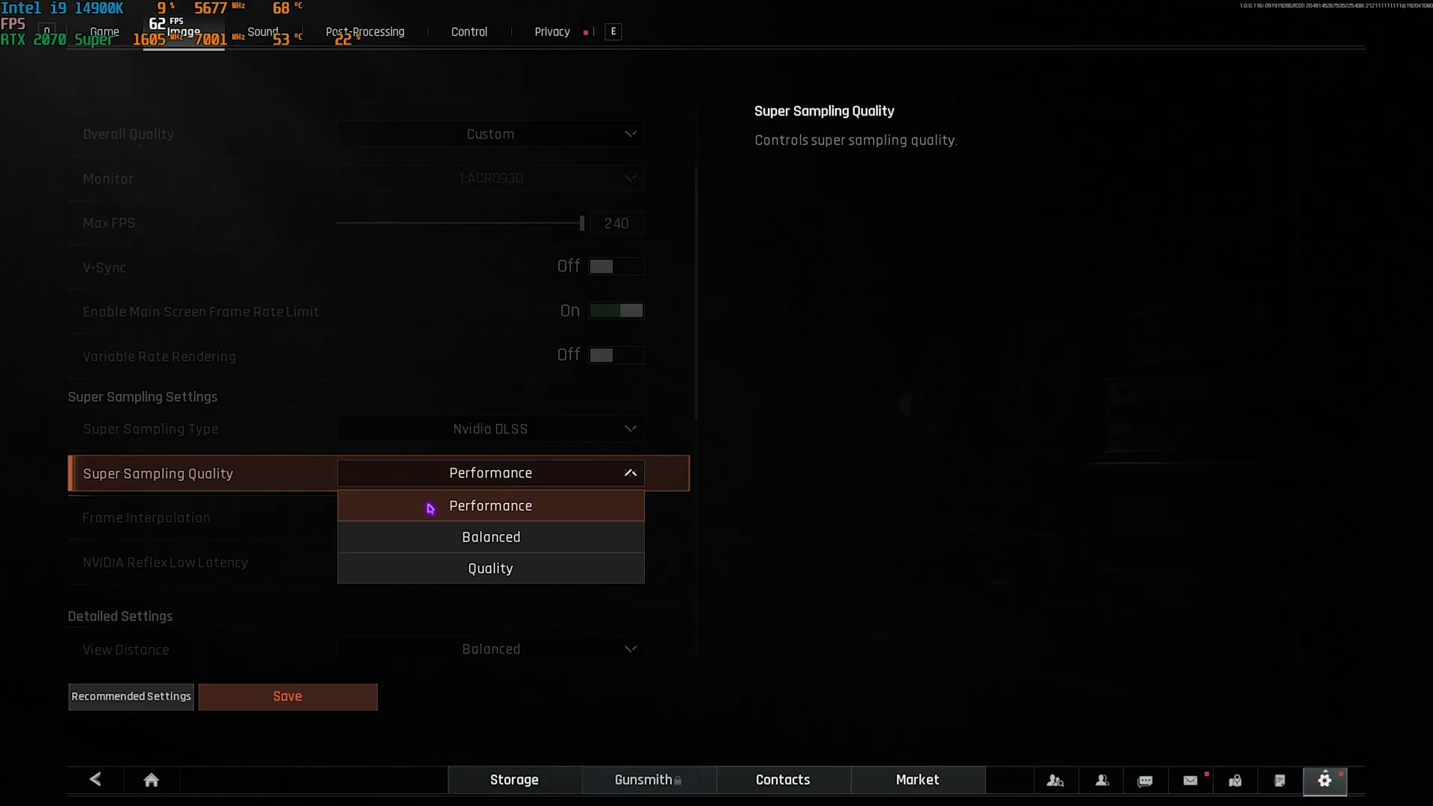
left_click(298, 489)
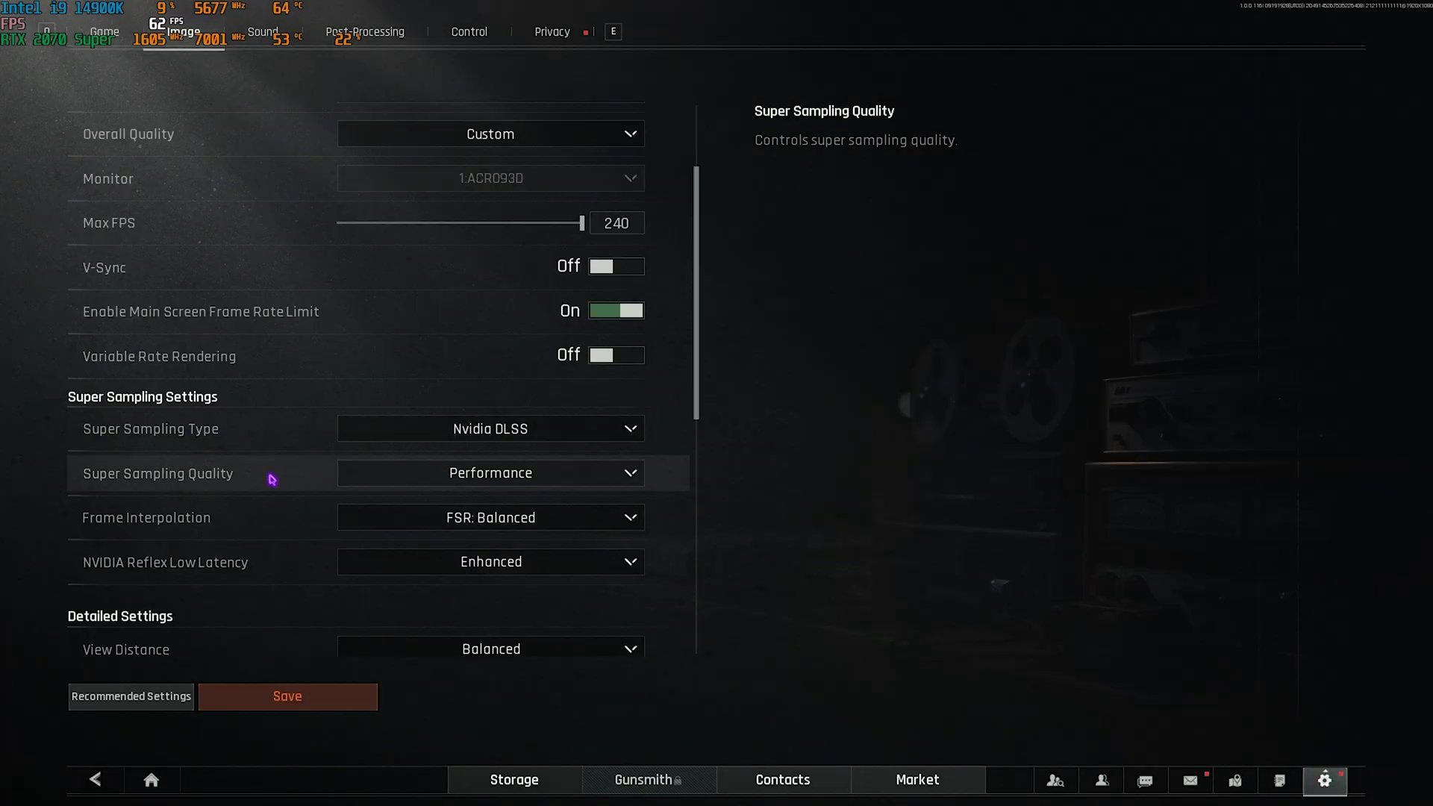
Set Frame Interpolation to FSR: Performance and keep NVIDIA Reflex Low Latency on Enhanced
left_click(463, 523)
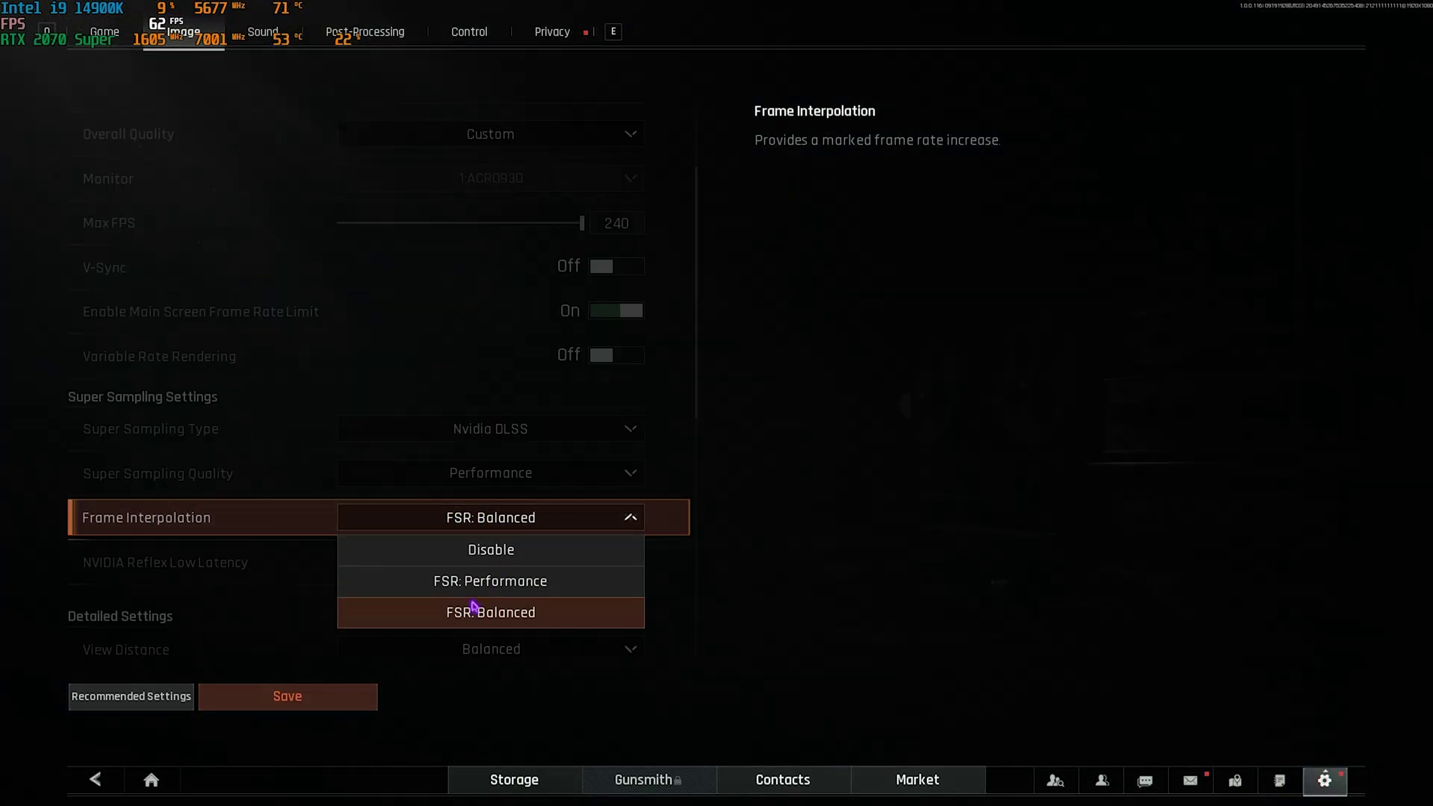
left_click(496, 584)
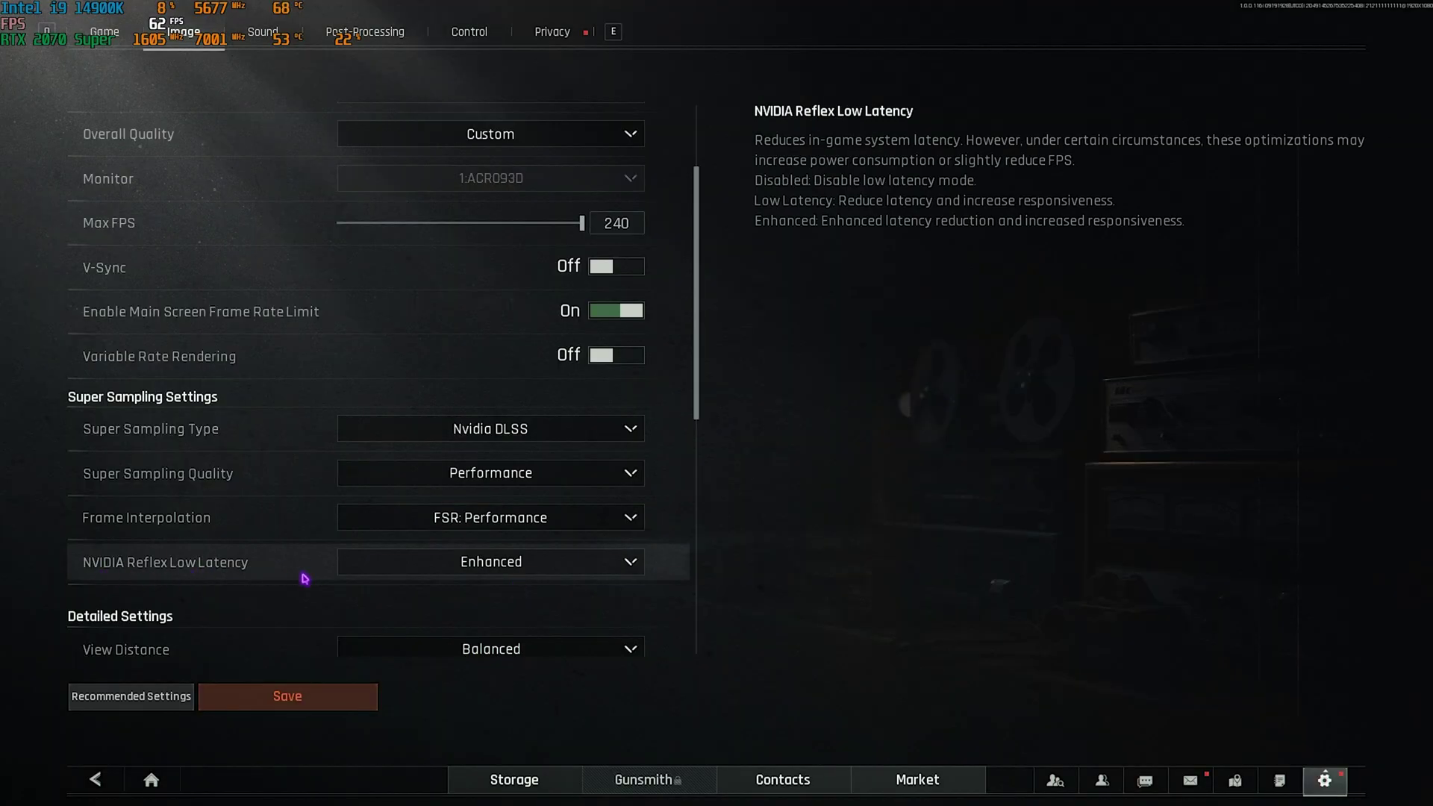
left_click(497, 564)
left_click(470, 651)
Save and confirm the graphics settings, then return to the lobby
scroll(285, 532, "down", 3)
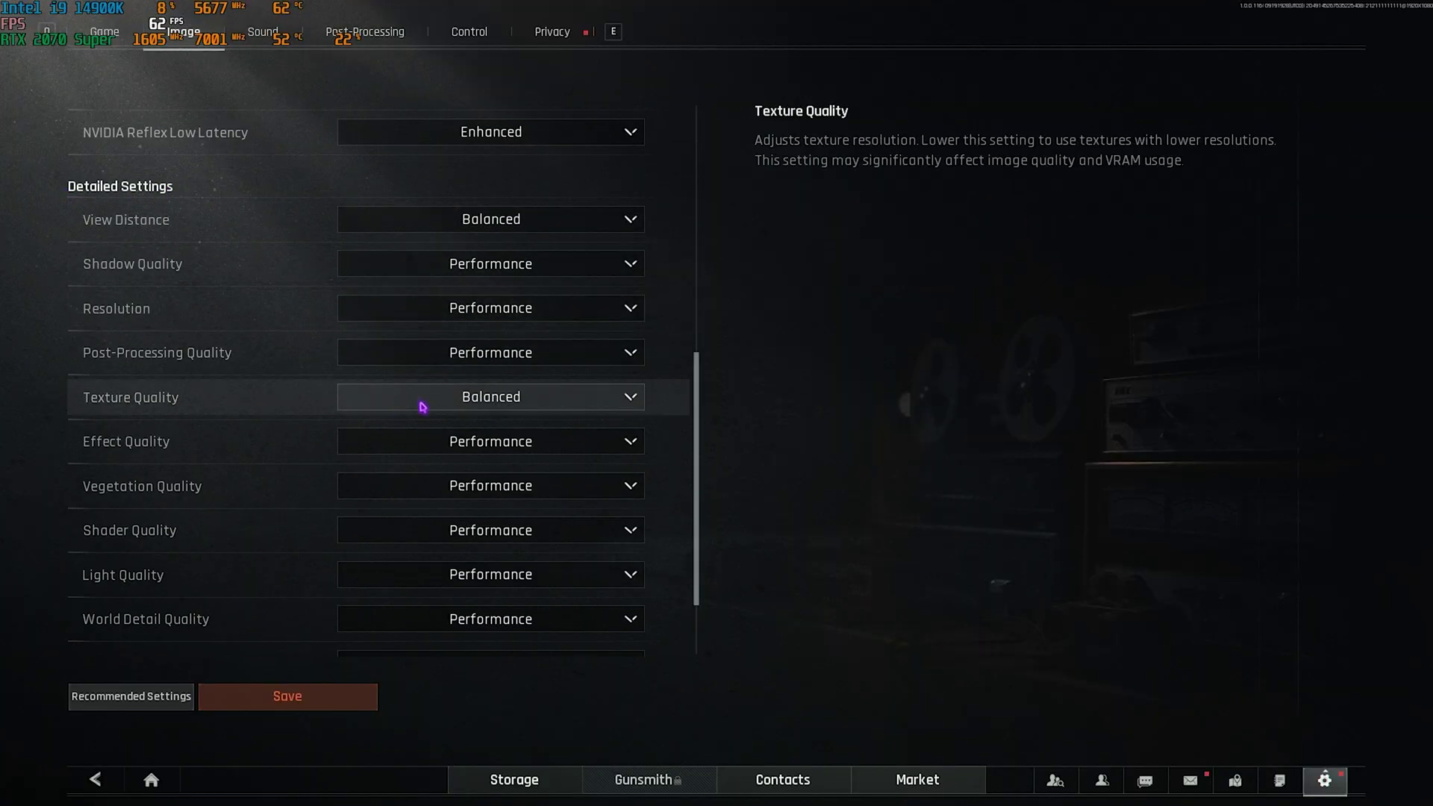
scroll(423, 407, "down", 2)
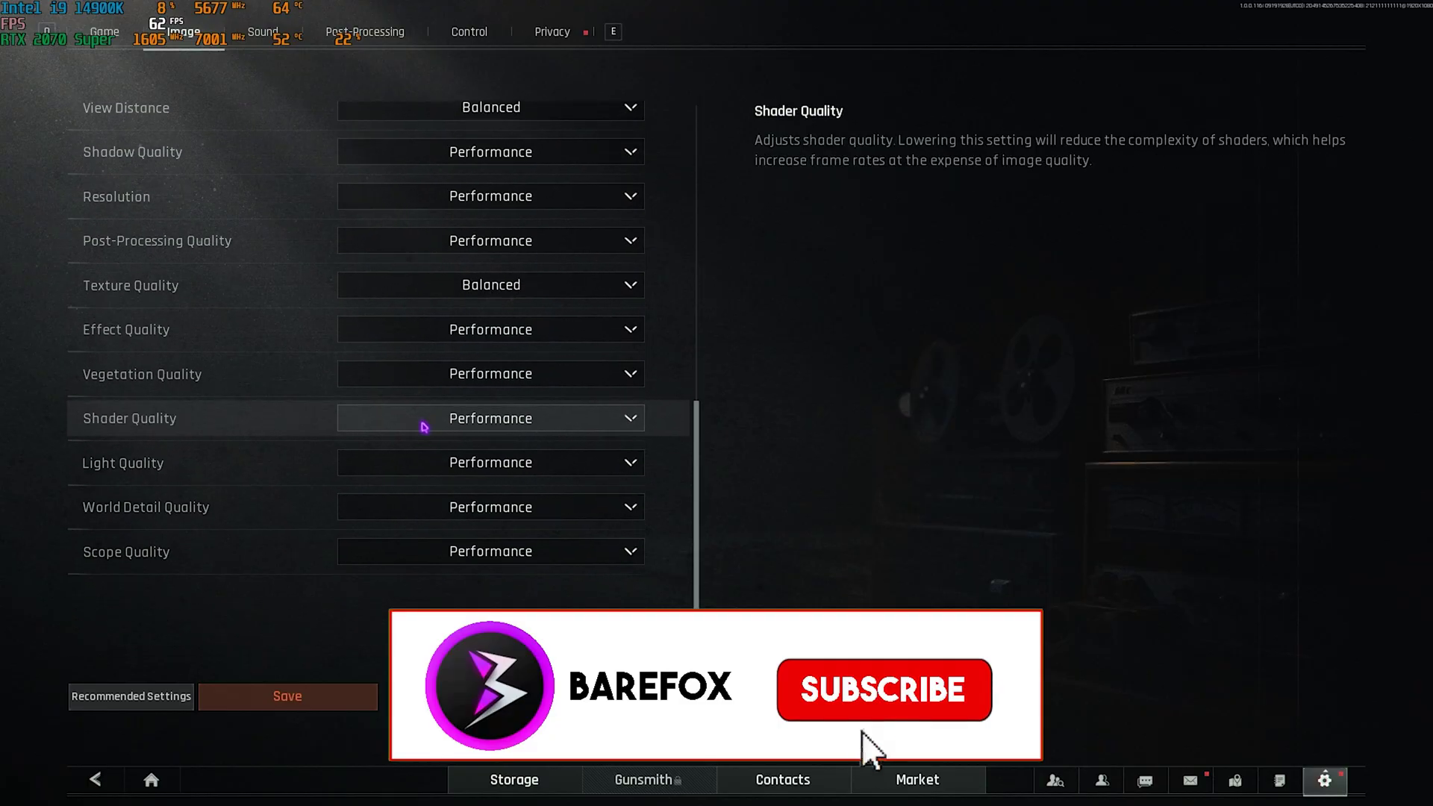
scroll(421, 436, "up", 4)
left_click(291, 696)
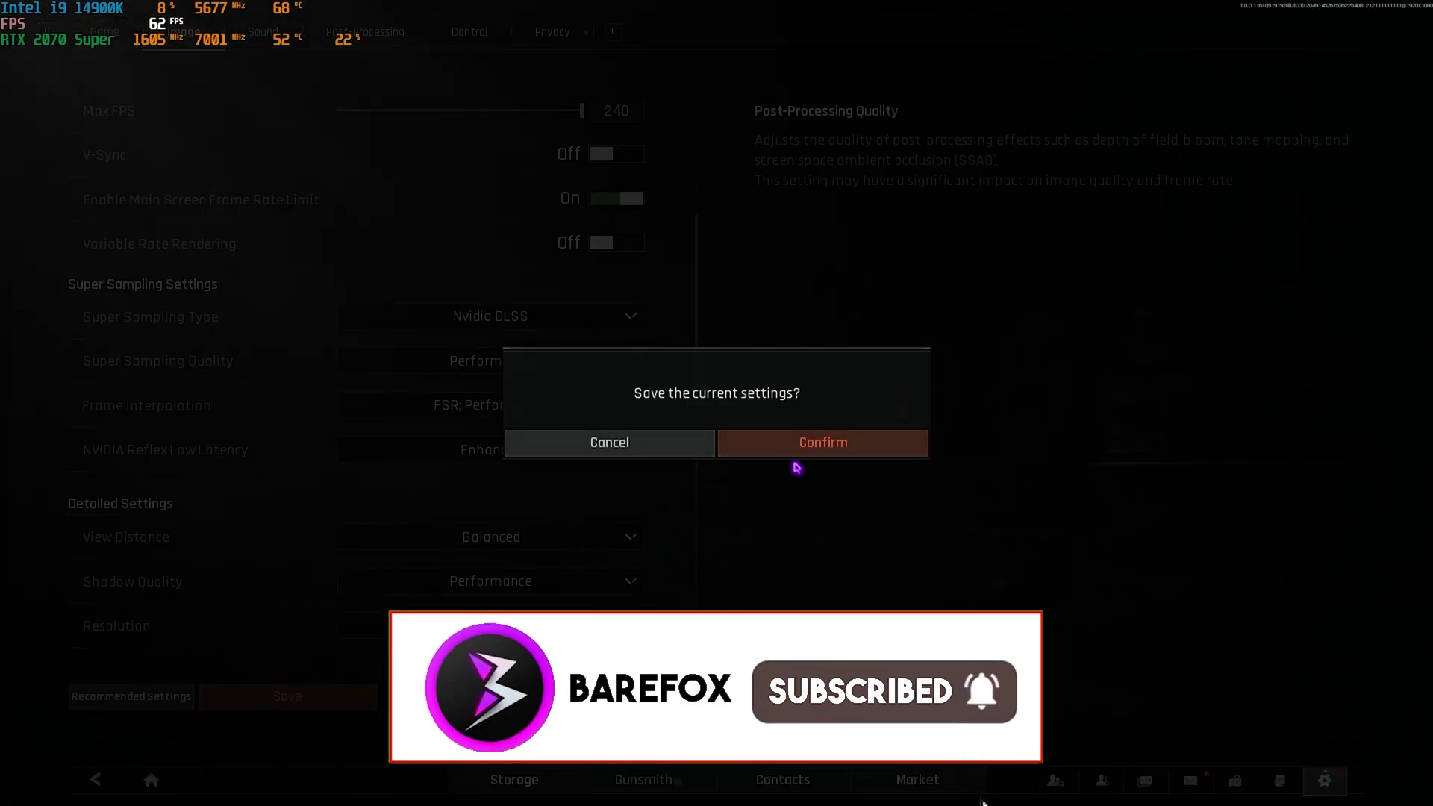
left_click(830, 441)
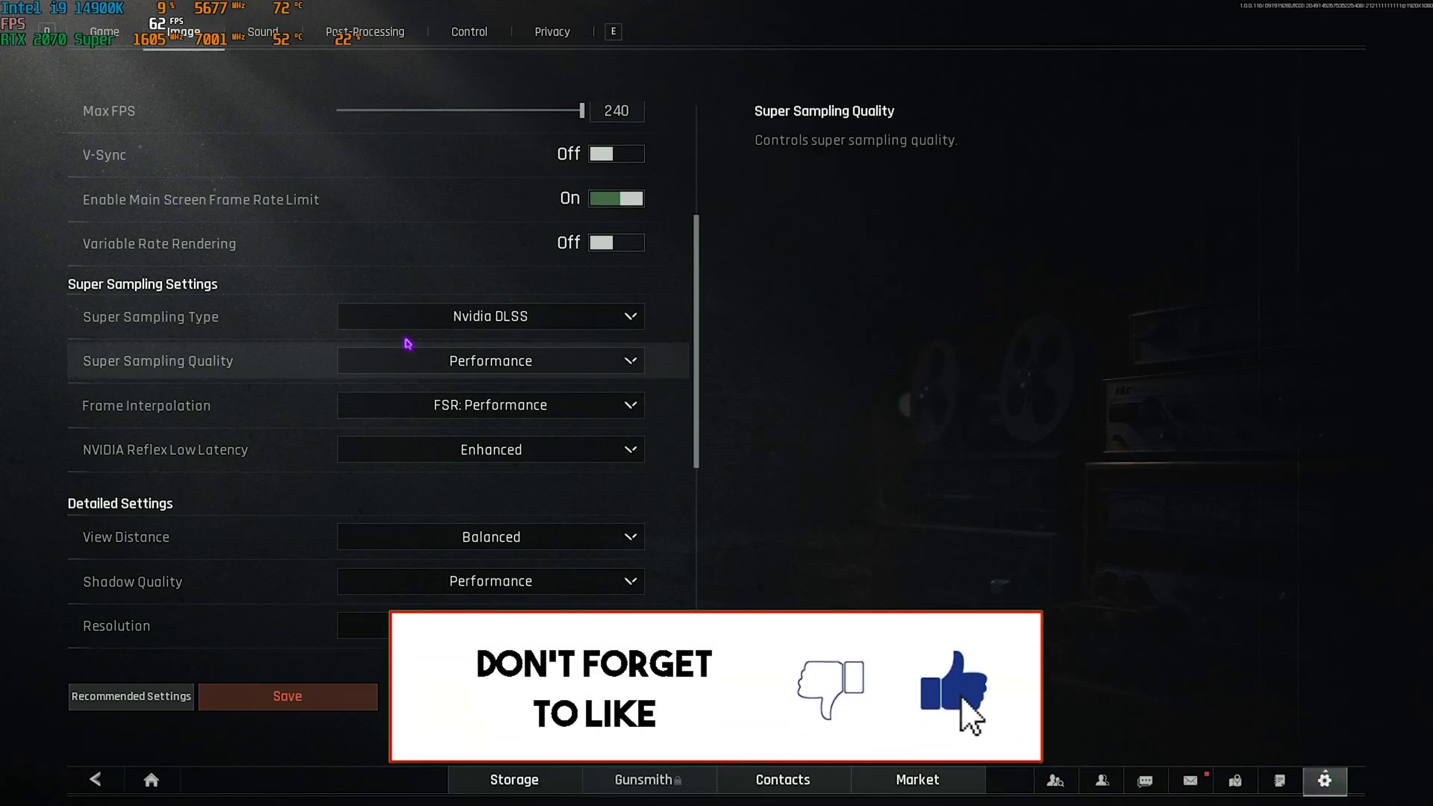
key("Escape")
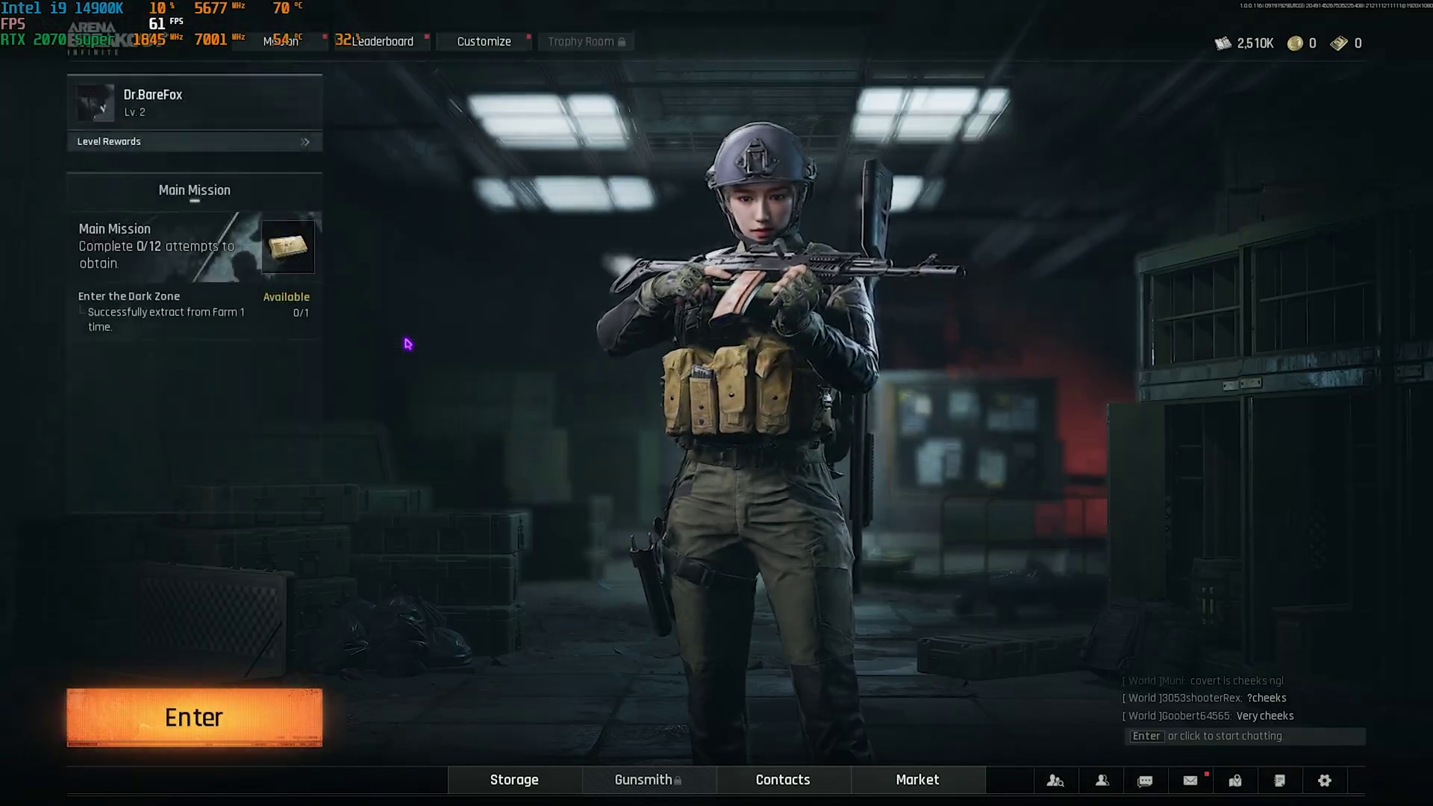